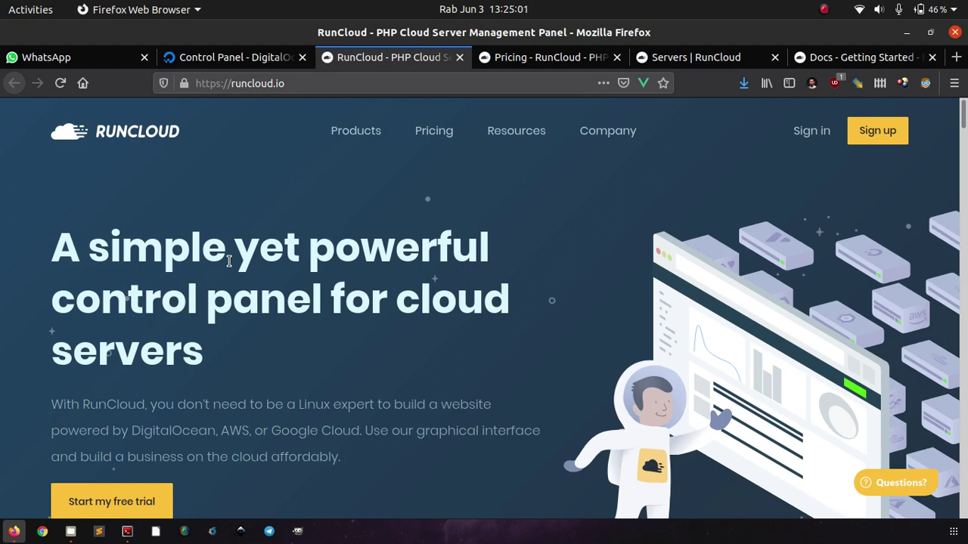
Scroll the runcloud.io homepage past the tools, frameworks and statistics sections down to 'Features that make life better'.
scroll(229, 261, down, 5)
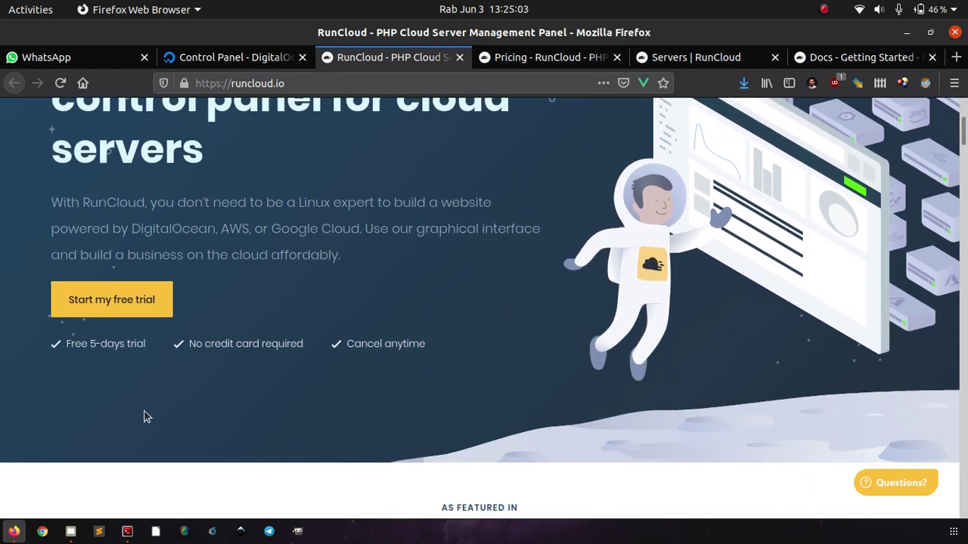
scroll(146, 416, down, 12)
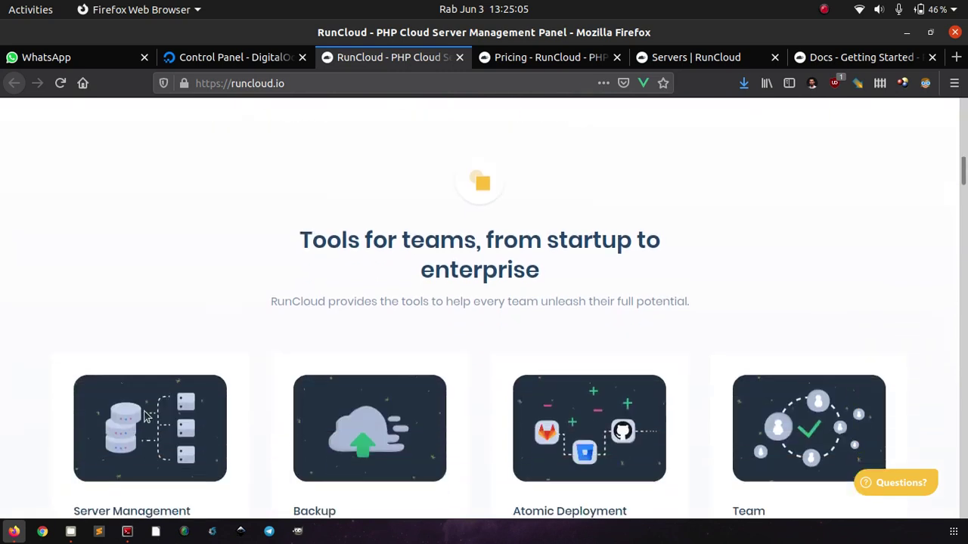
scroll(146, 416, down, 2)
scroll(16, 416, down, 1)
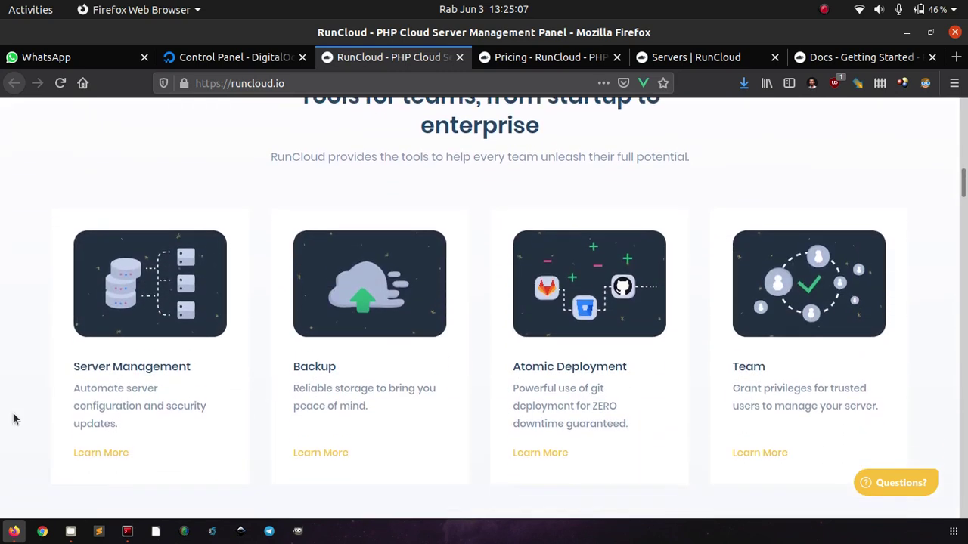
scroll(15, 420, down, 1)
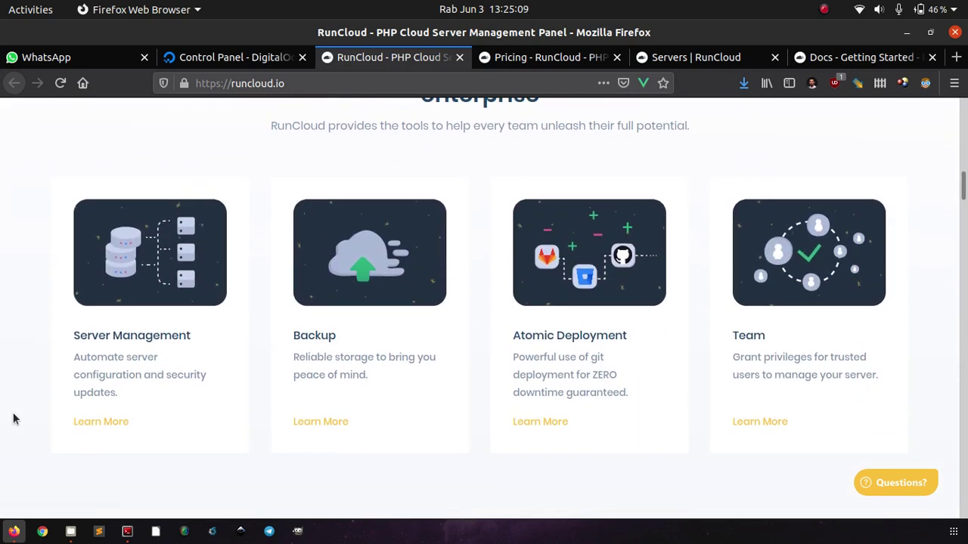
scroll(12, 418, down, 2)
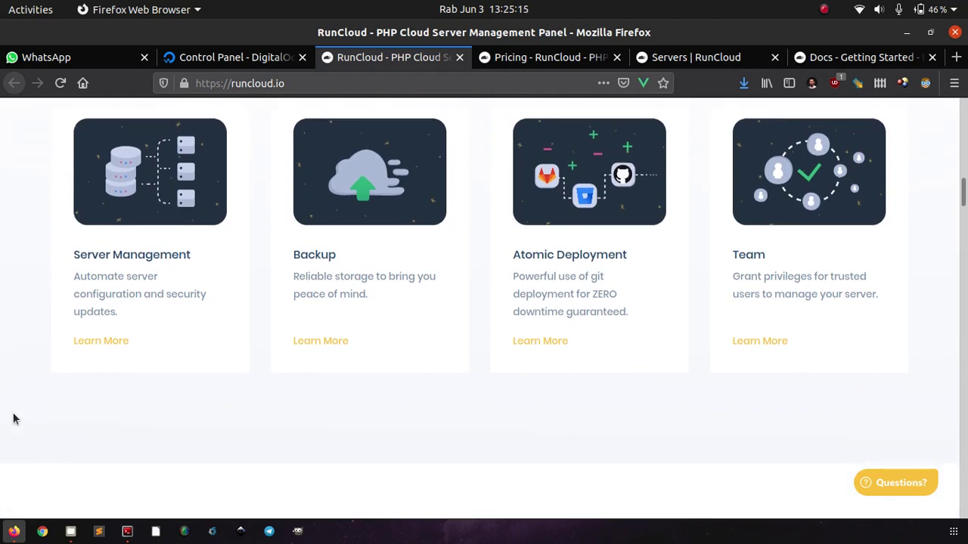
scroll(13, 417, up, 1)
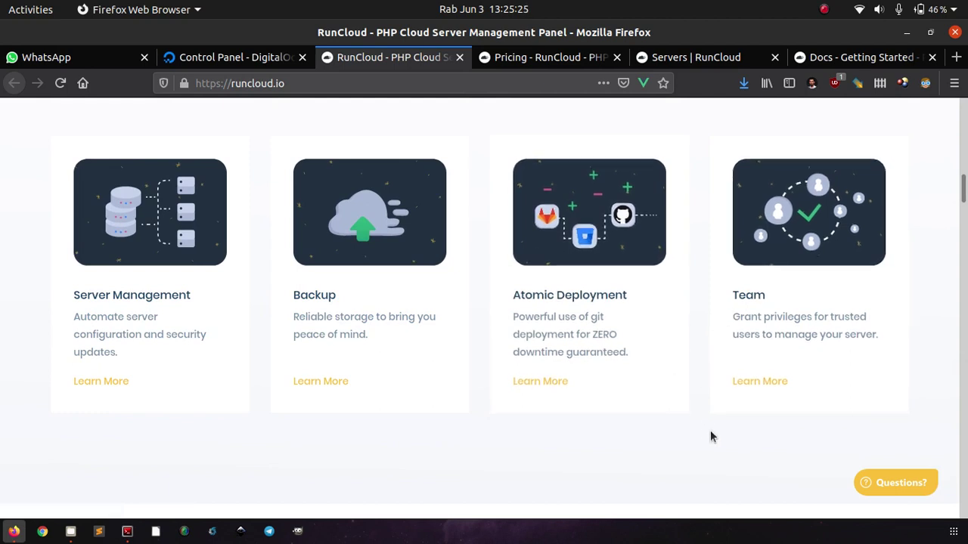
scroll(710, 437, down, 9)
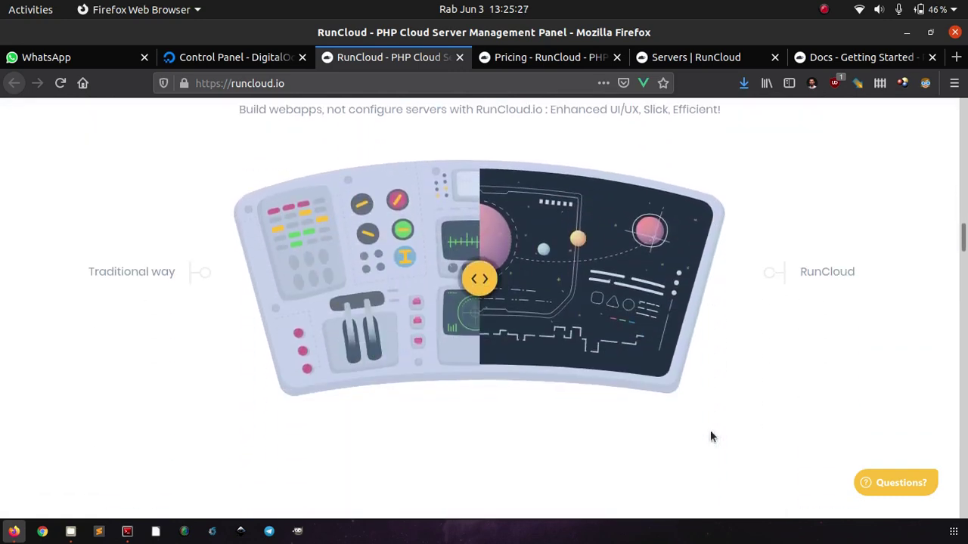
scroll(711, 435, down, 8)
scroll(710, 435, up, 2)
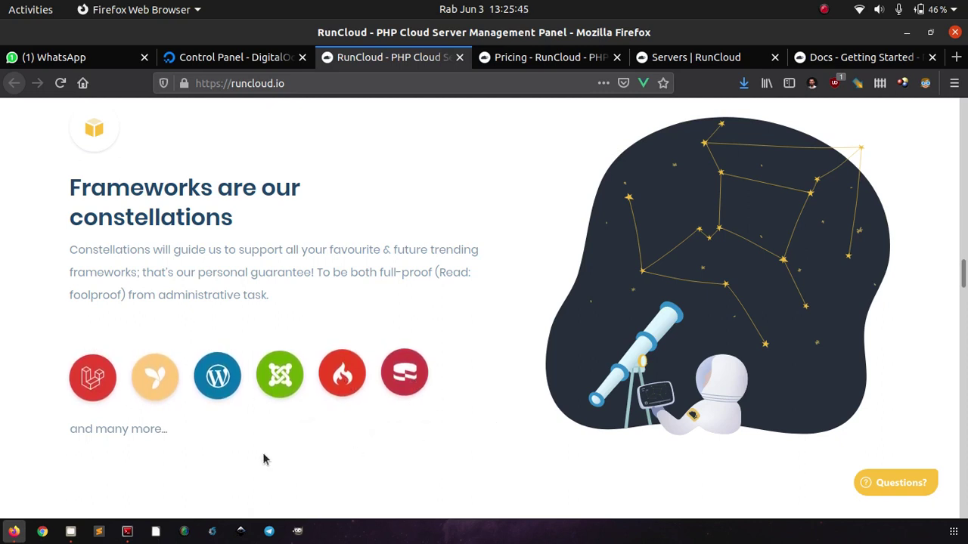
scroll(296, 443, down, 2)
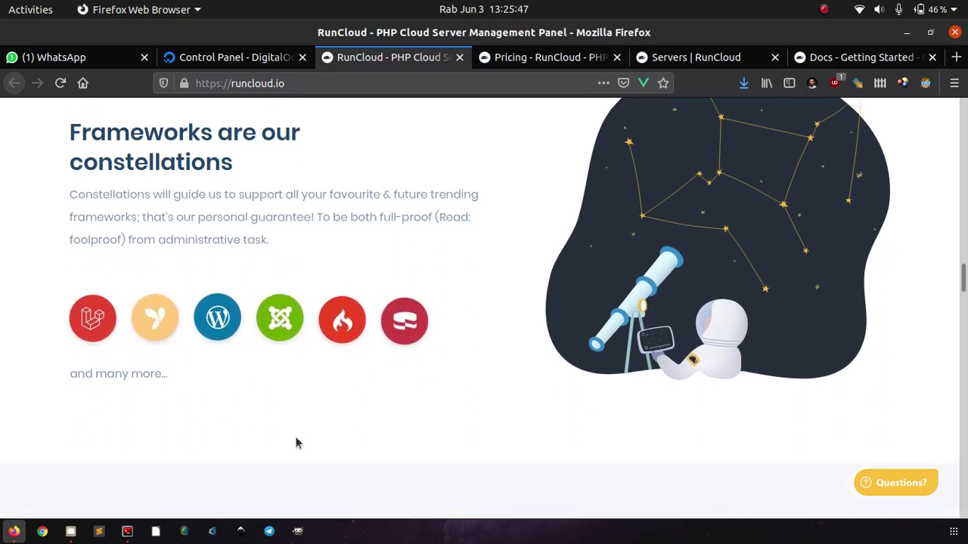
scroll(296, 443, down, 6)
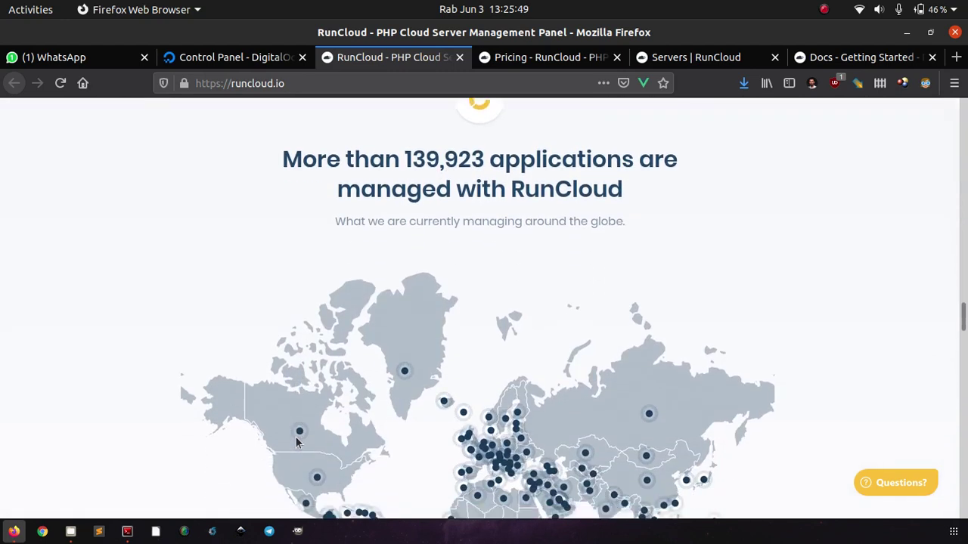
scroll(376, 286, up, 1)
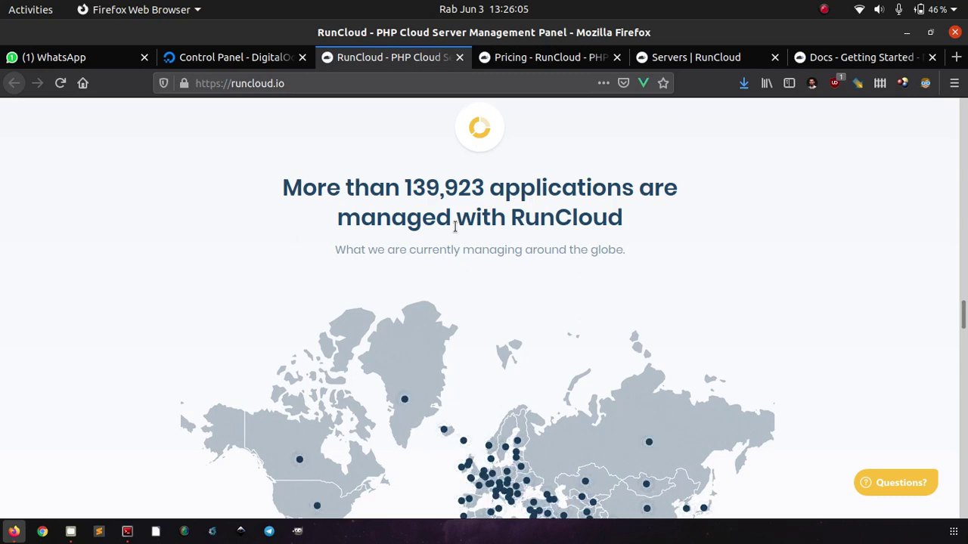
scroll(455, 226, down, 1)
scroll(455, 227, down, 5)
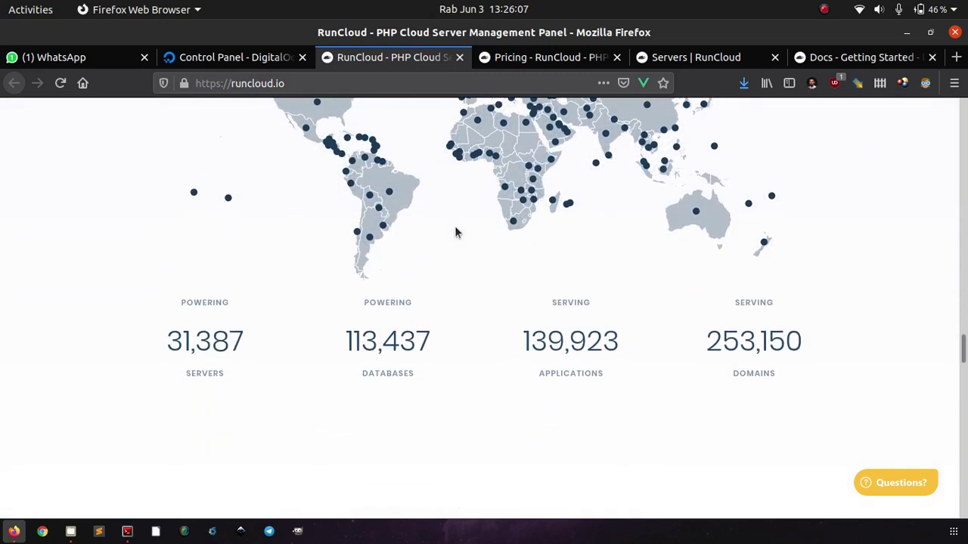
scroll(455, 232, down, 2)
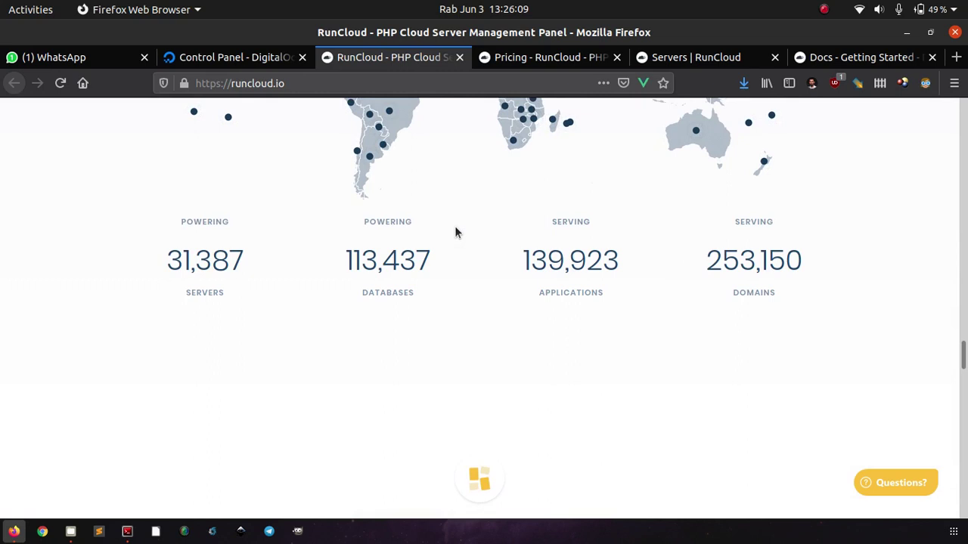
scroll(451, 305, down, 1)
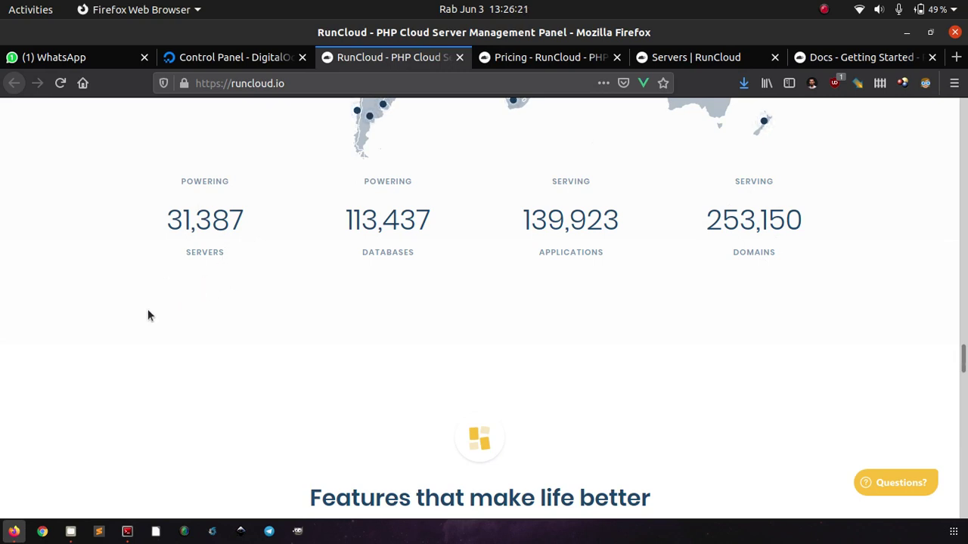
scroll(148, 316, down, 4)
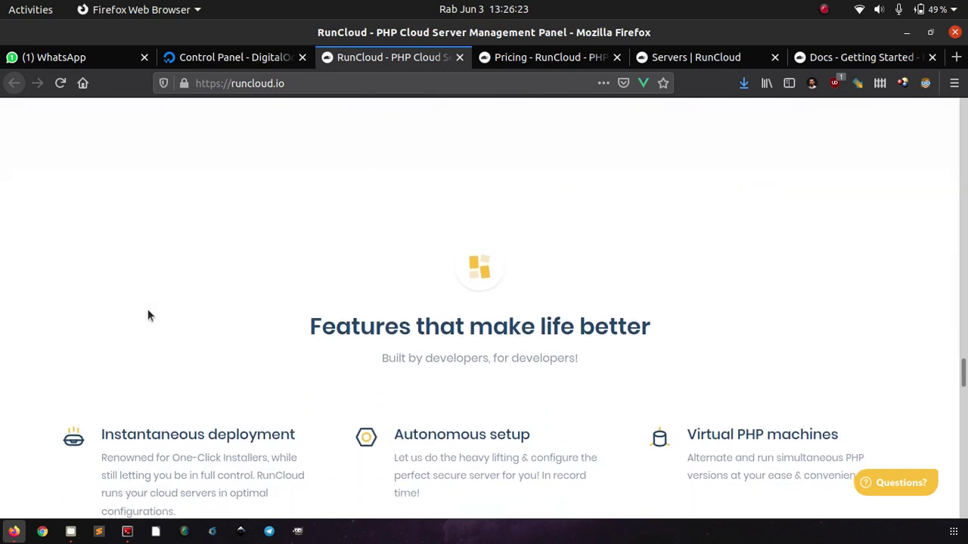
scroll(148, 316, down, 5)
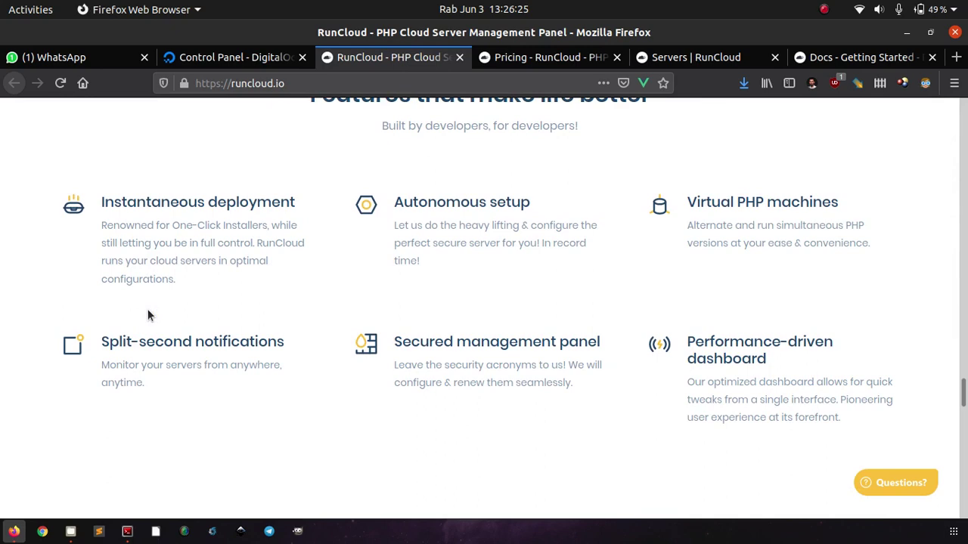
scroll(148, 316, up, 8)
scroll(148, 316, down, 6)
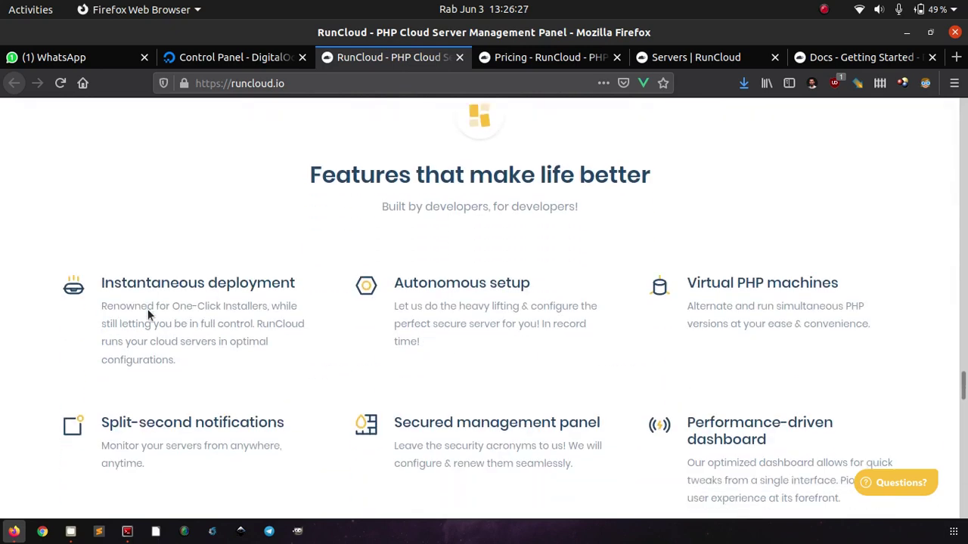
scroll(147, 309, down, 2)
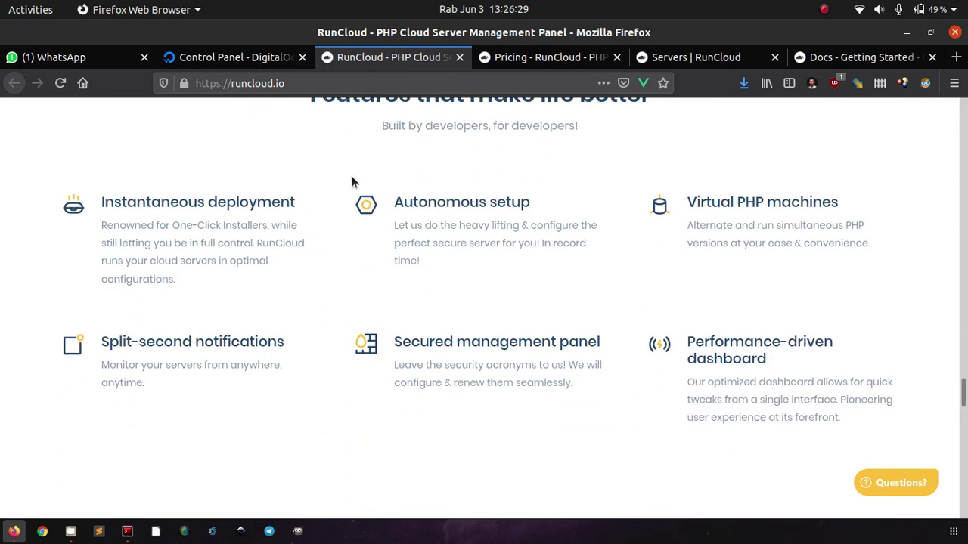
click(539, 58)
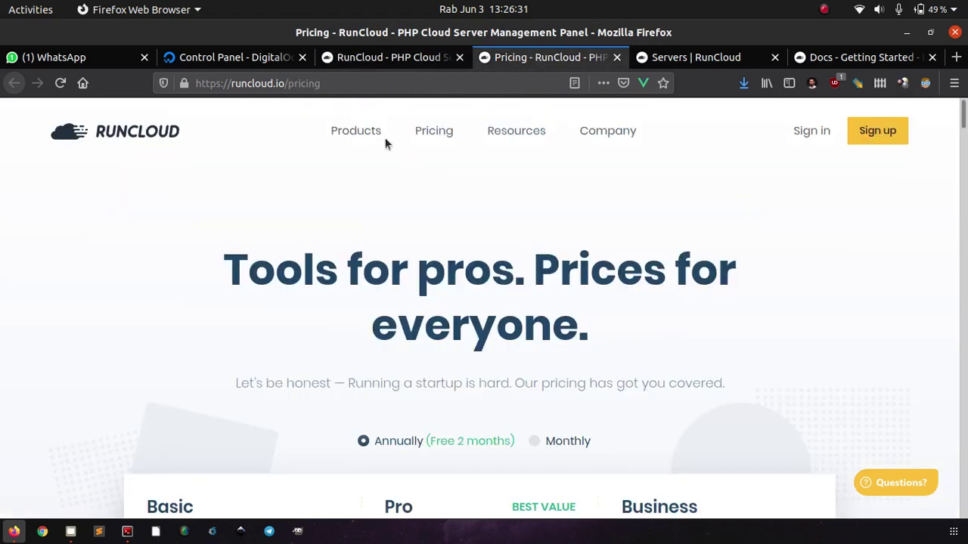
scroll(54, 304, down, 4)
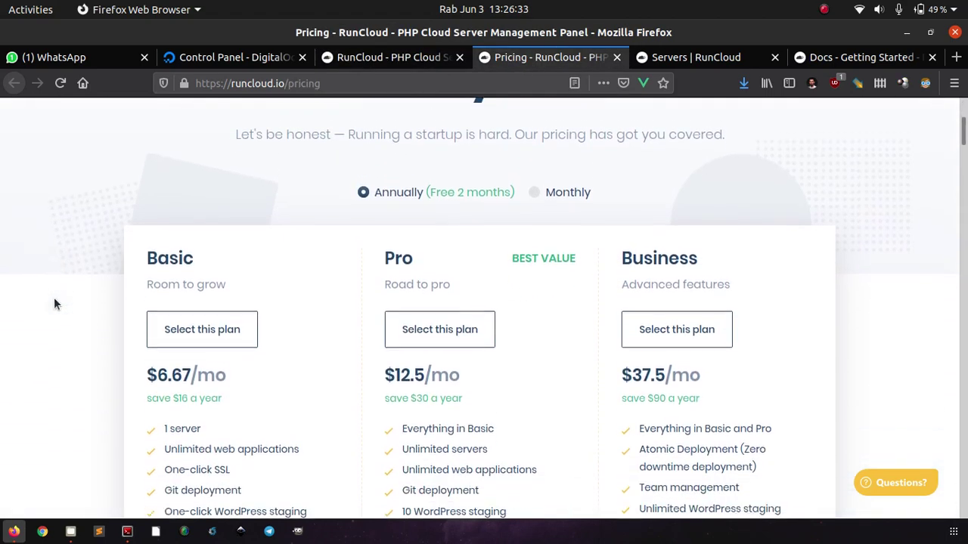
scroll(54, 304, down, 1)
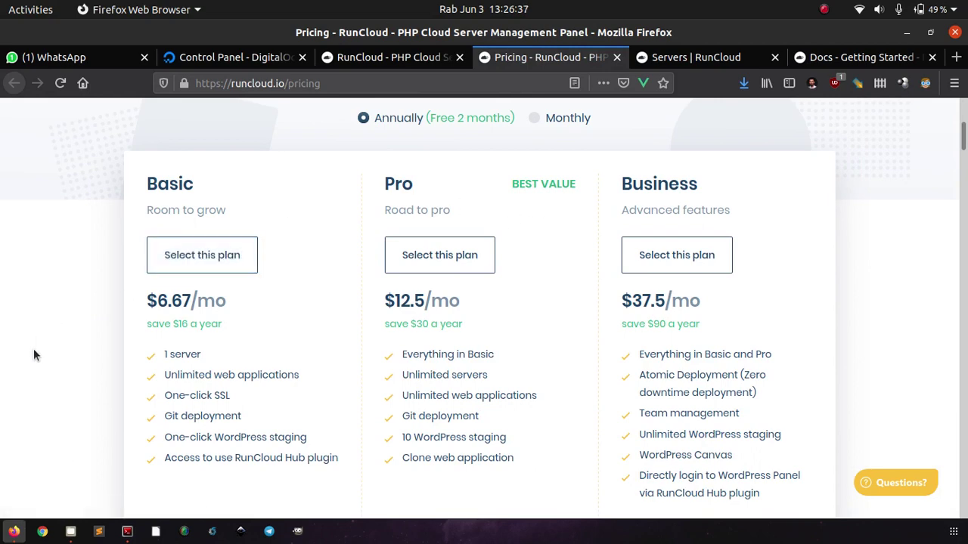
scroll(54, 317, down, 1)
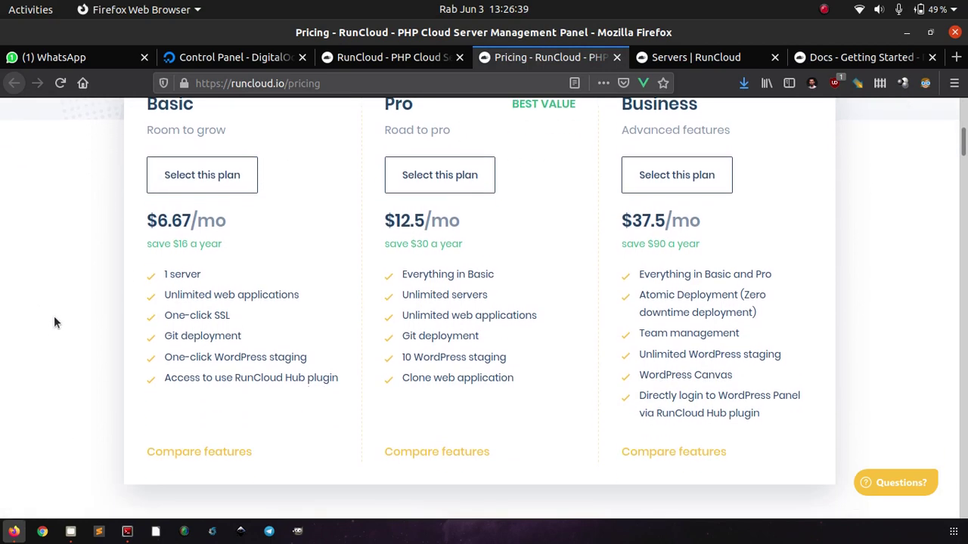
scroll(54, 317, up, 1)
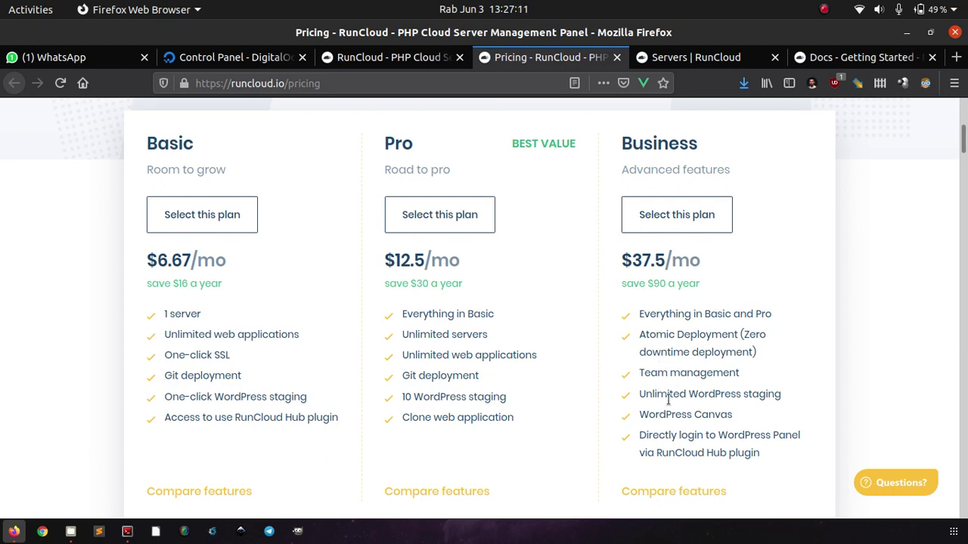
scroll(702, 407, down, 1)
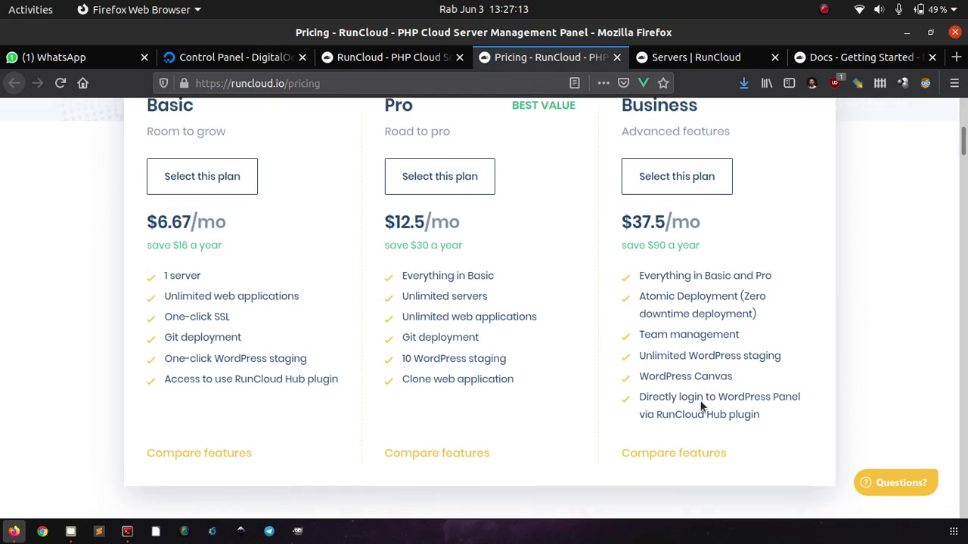
scroll(752, 373, down, 2)
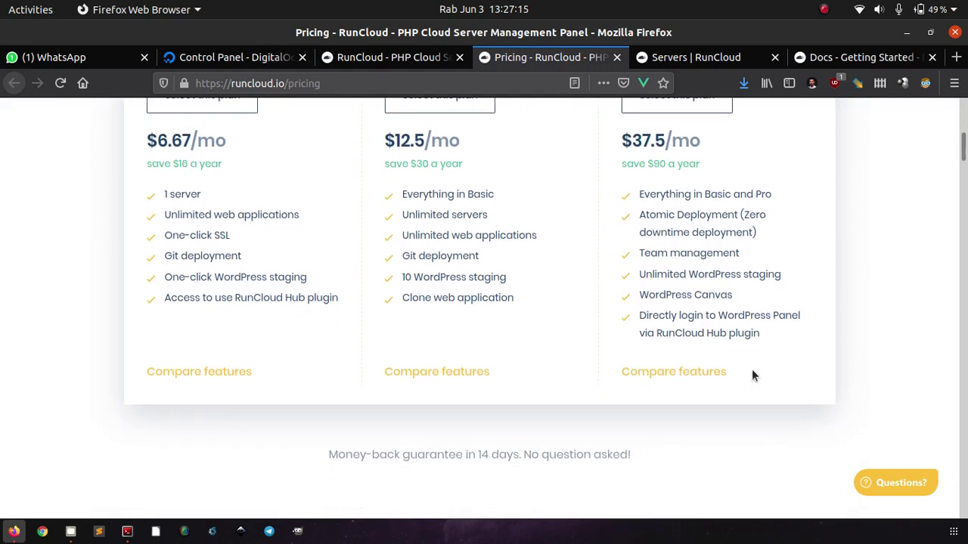
scroll(775, 270, down, 1)
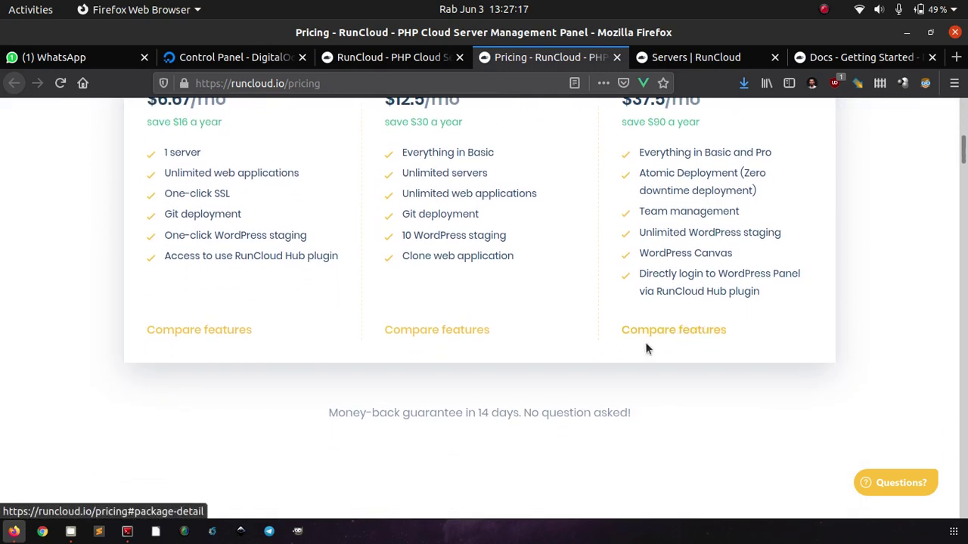
scroll(663, 329, down, 4)
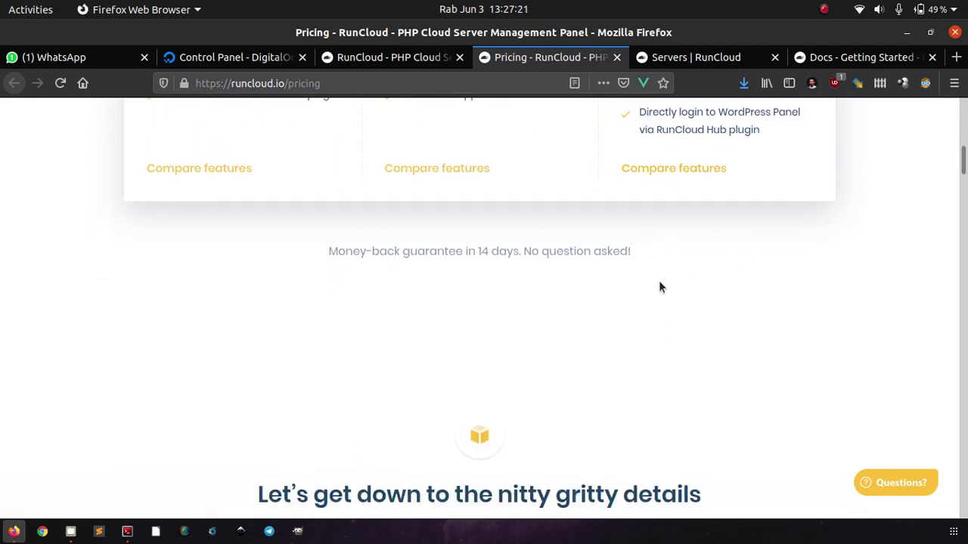
scroll(659, 287, down, 10)
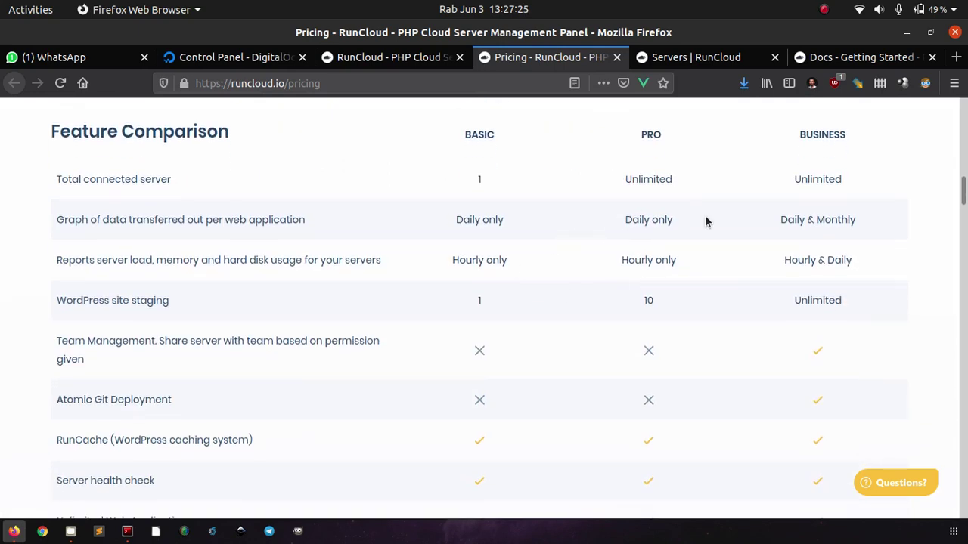
scroll(580, 282, down, 11)
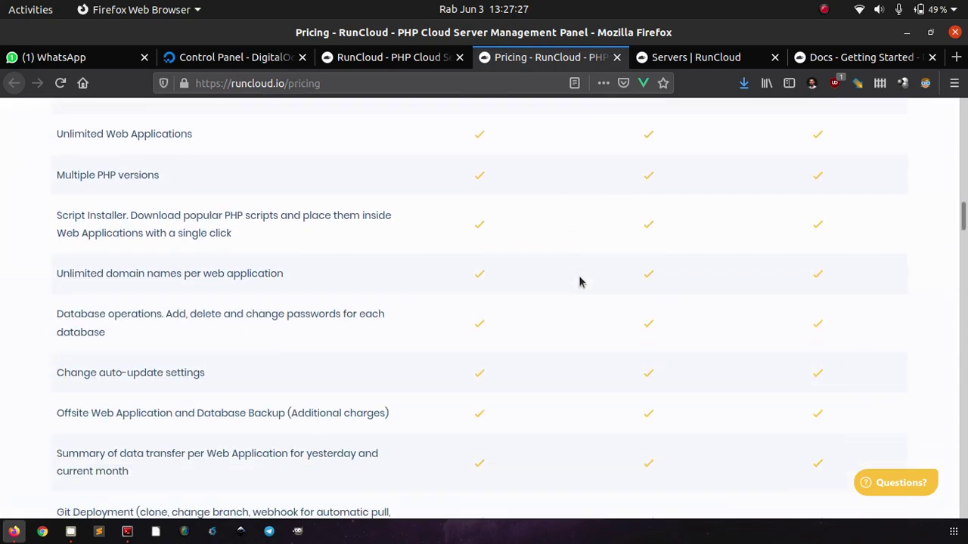
scroll(580, 282, down, 10)
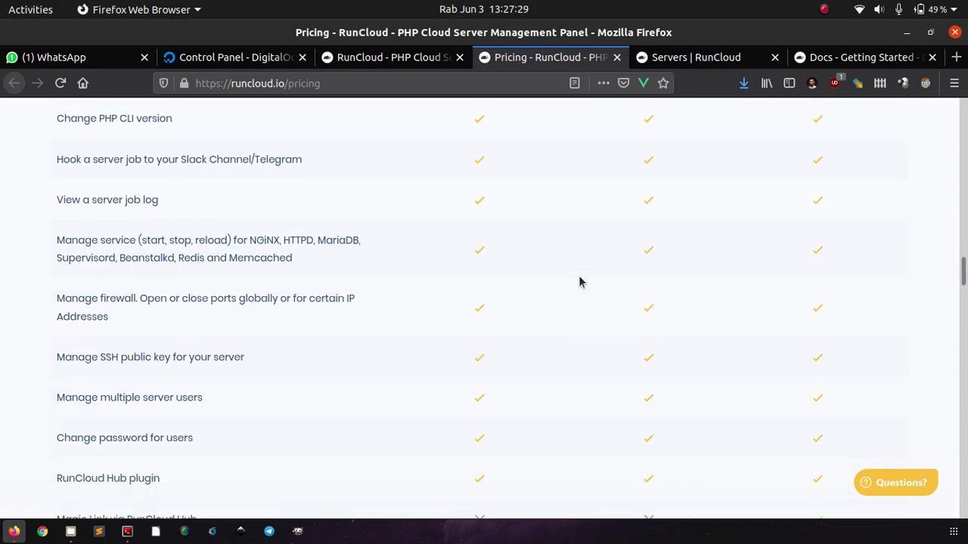
scroll(580, 282, down, 15)
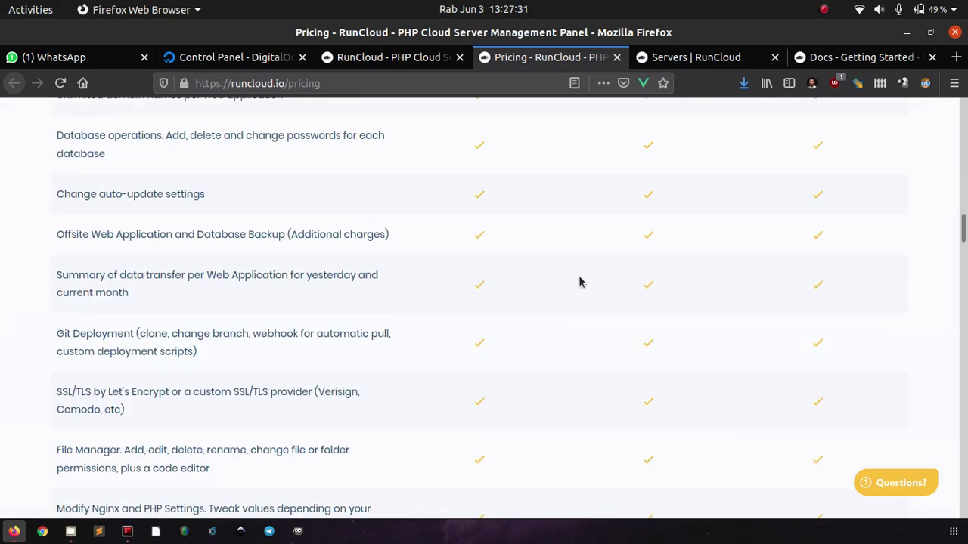
scroll(580, 282, up, 20)
scroll(579, 276, up, 2)
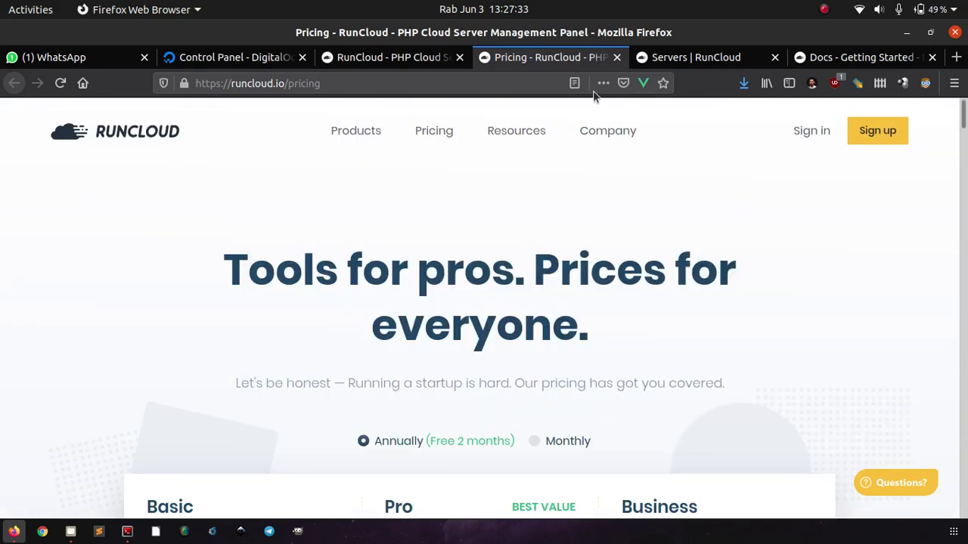
Open RunCloud's Getting Started docs from the Servers dashboard and read the server Requirements.
click(662, 57)
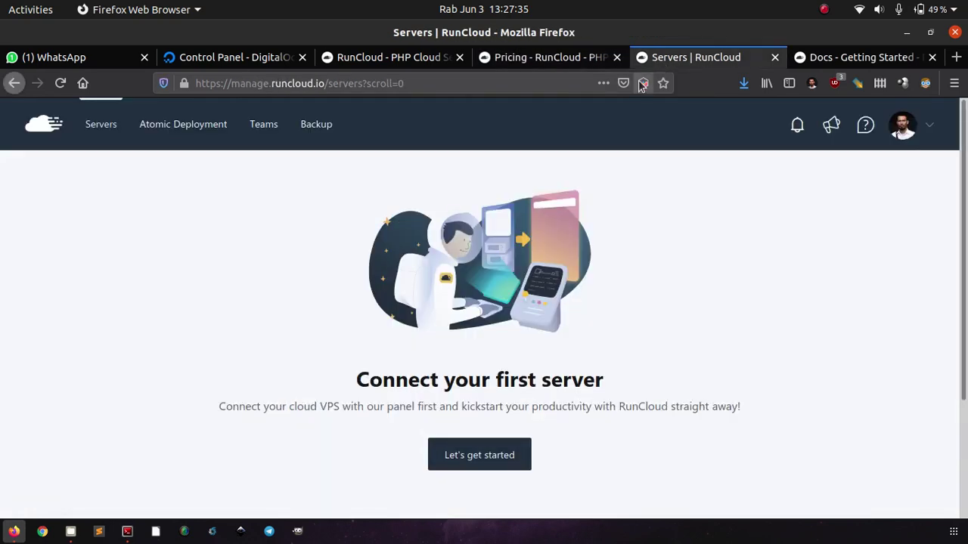
click(829, 60)
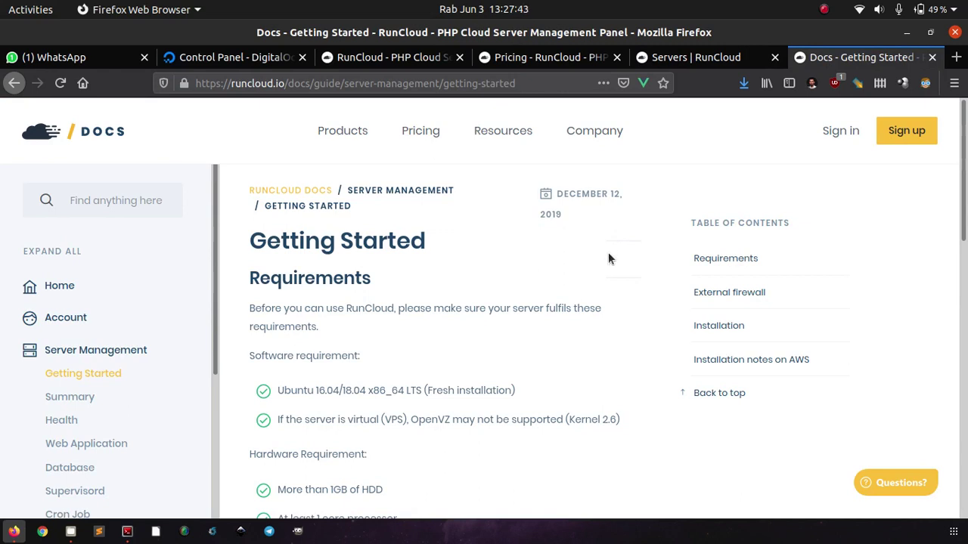
scroll(582, 331, down, 2)
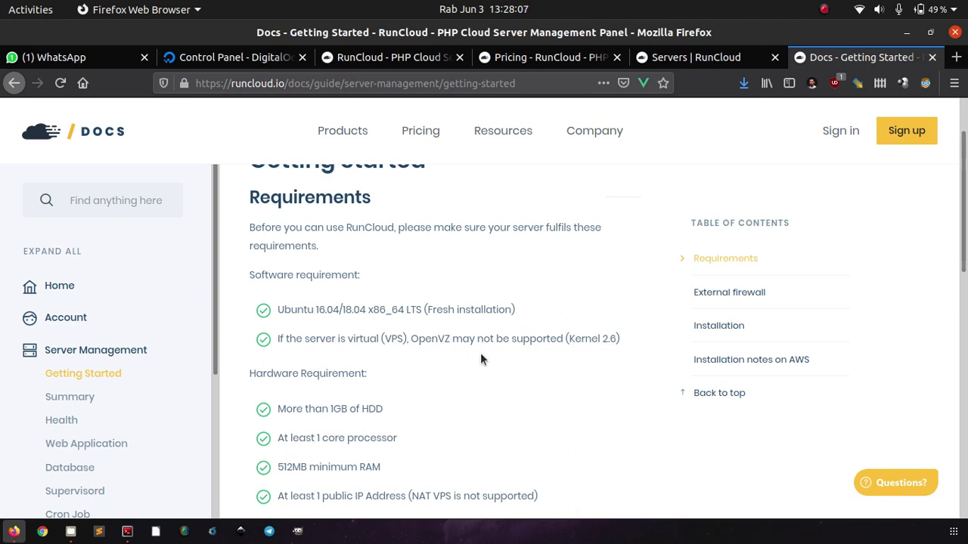
scroll(480, 359, down, 3)
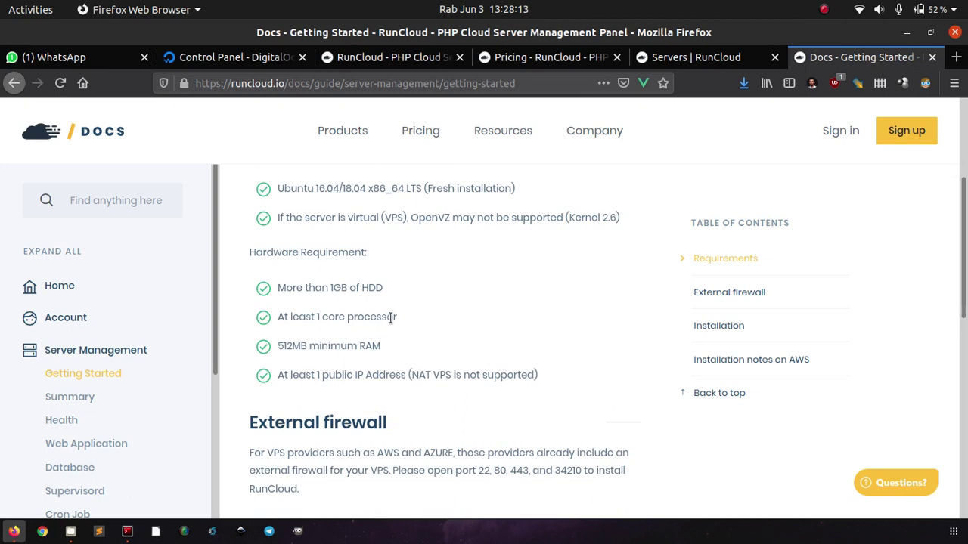
scroll(407, 318, down, 3)
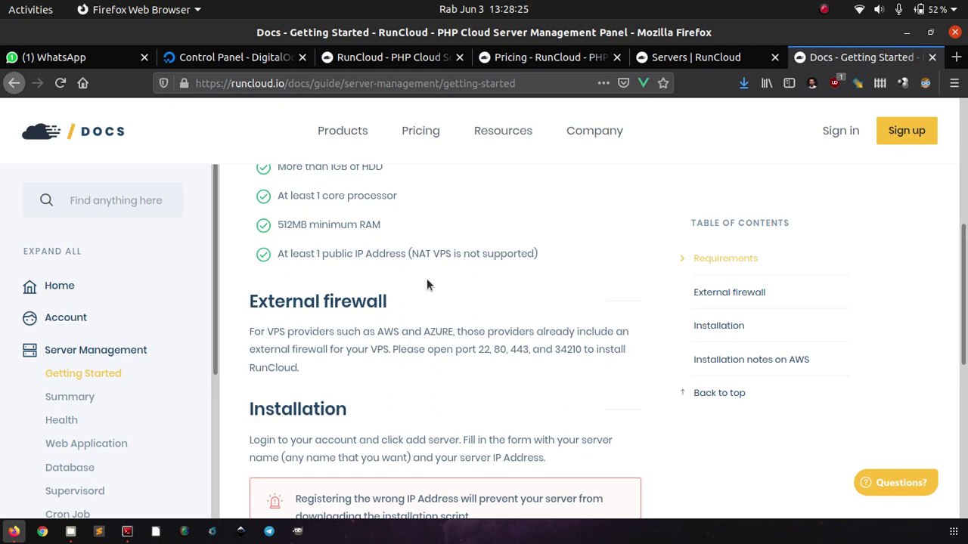
Read the external firewall ports 22, 80, 443 and 34210, then the AWS installation notes.
scroll(427, 284, down, 1)
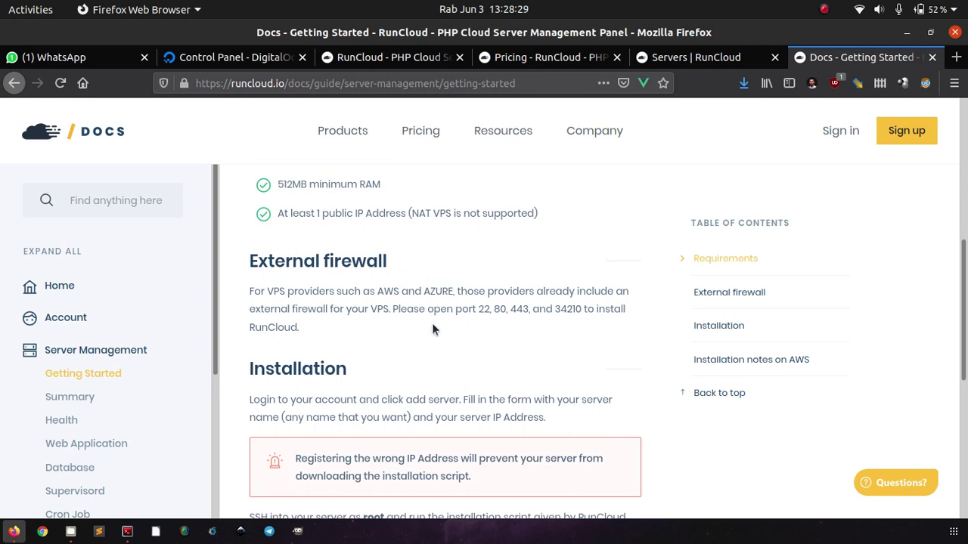
scroll(431, 323, down, 2)
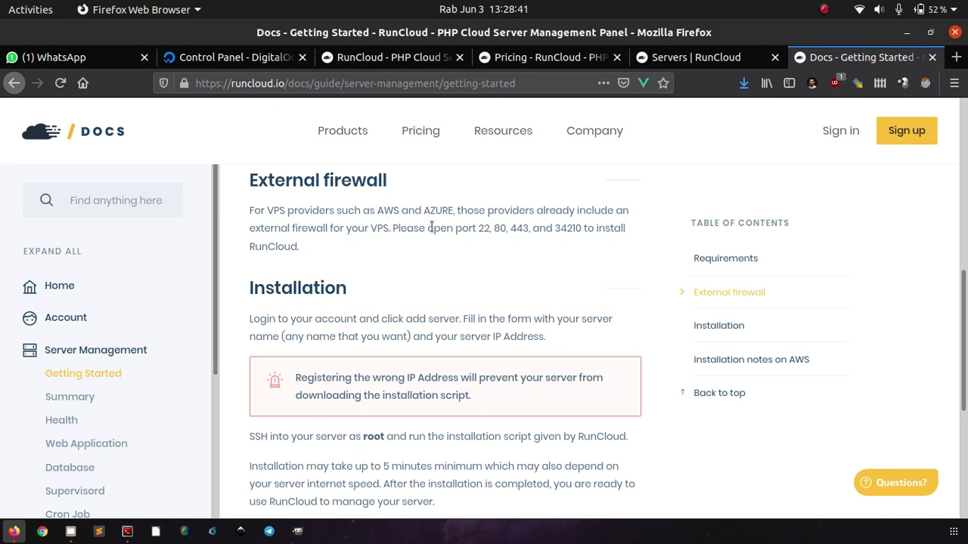
drag(456, 228, 489, 228)
click(476, 242)
scroll(579, 235, down, 3)
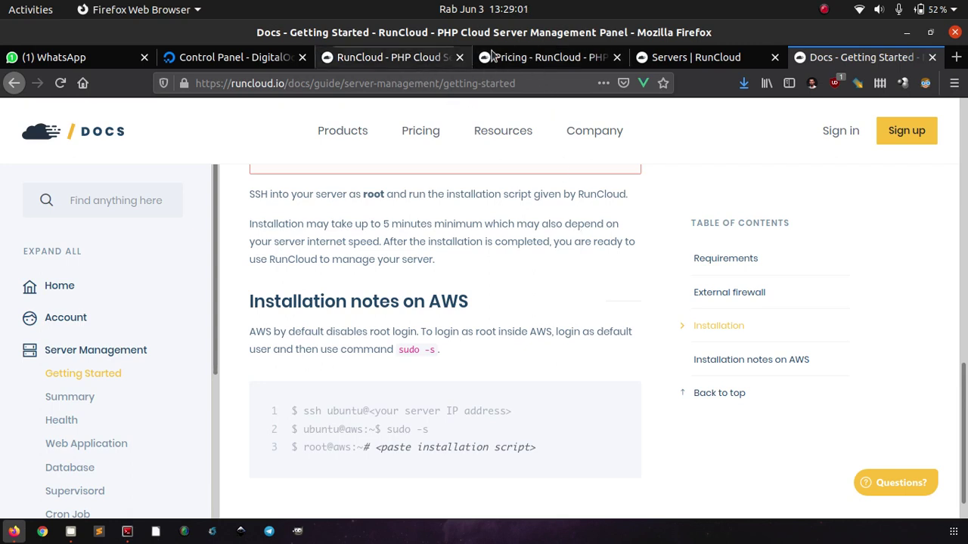
Start connecting a first server from the Servers dashboard and pick Digital Ocean as Server Provider.
click(659, 60)
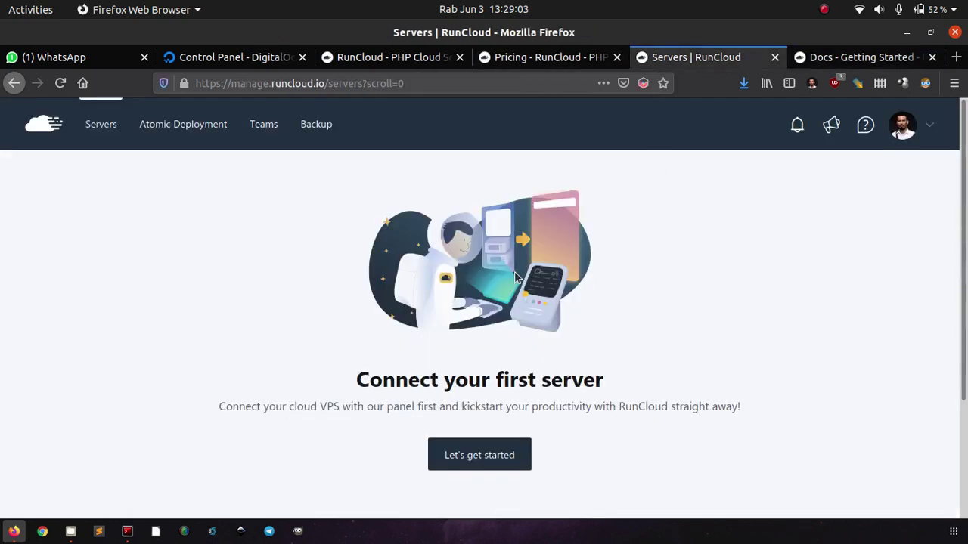
scroll(761, 262, down, 4)
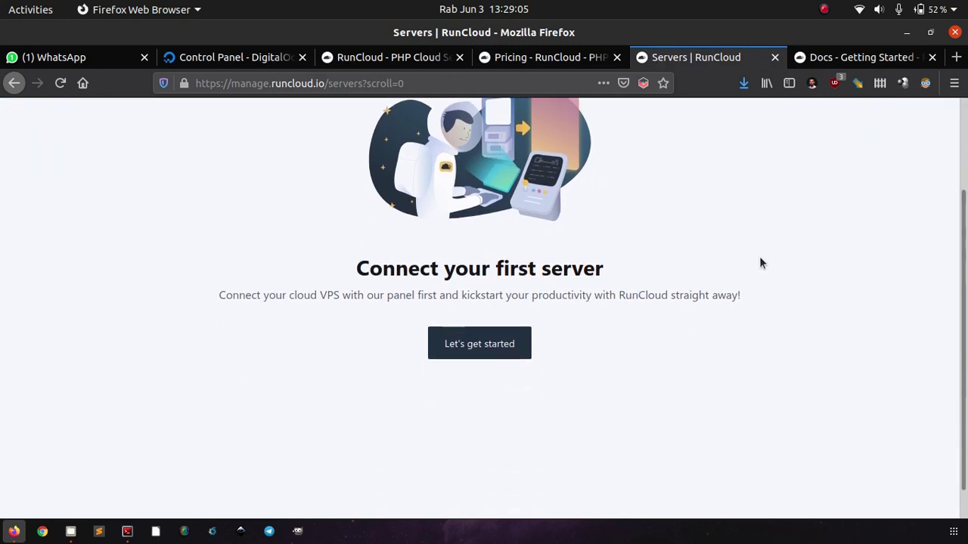
scroll(761, 262, up, 4)
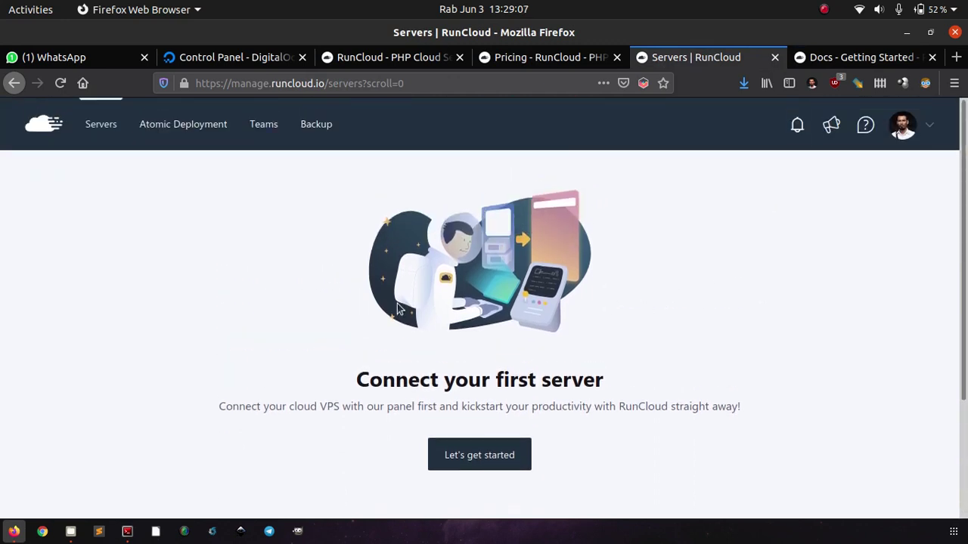
click(456, 452)
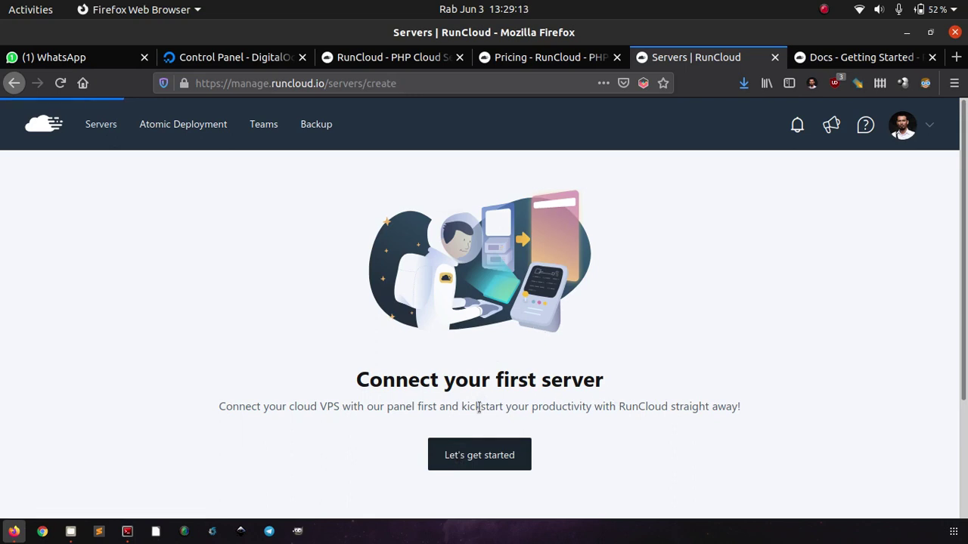
scroll(642, 422, down, 2)
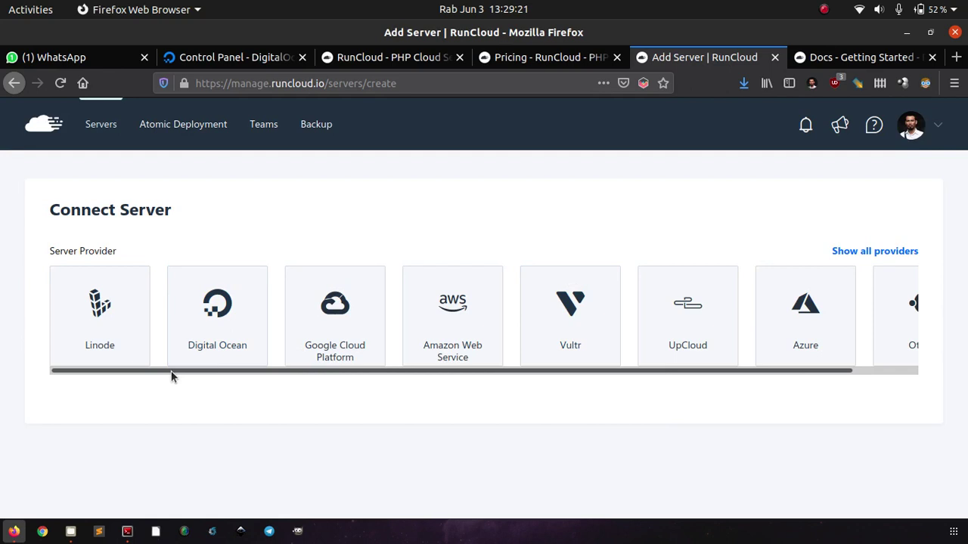
drag(171, 375, 148, 409)
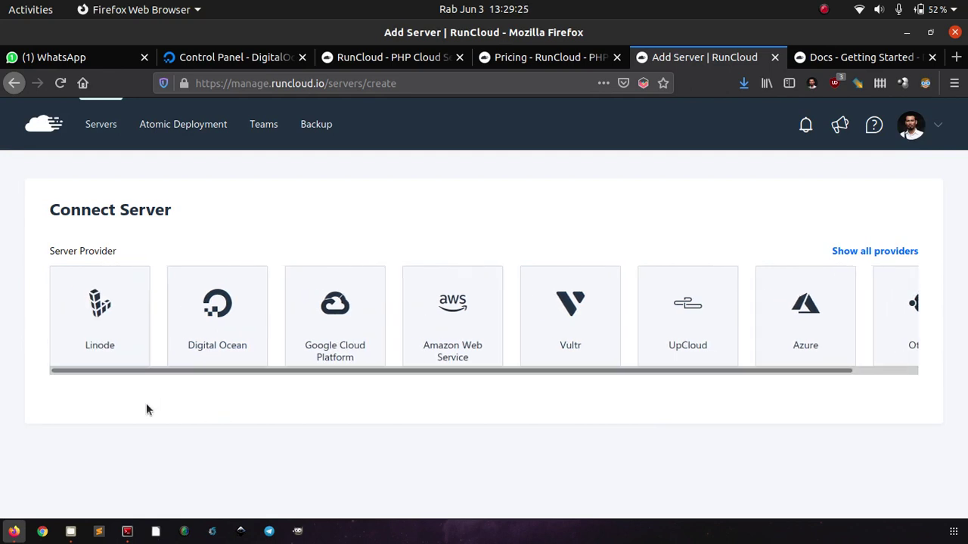
click(219, 304)
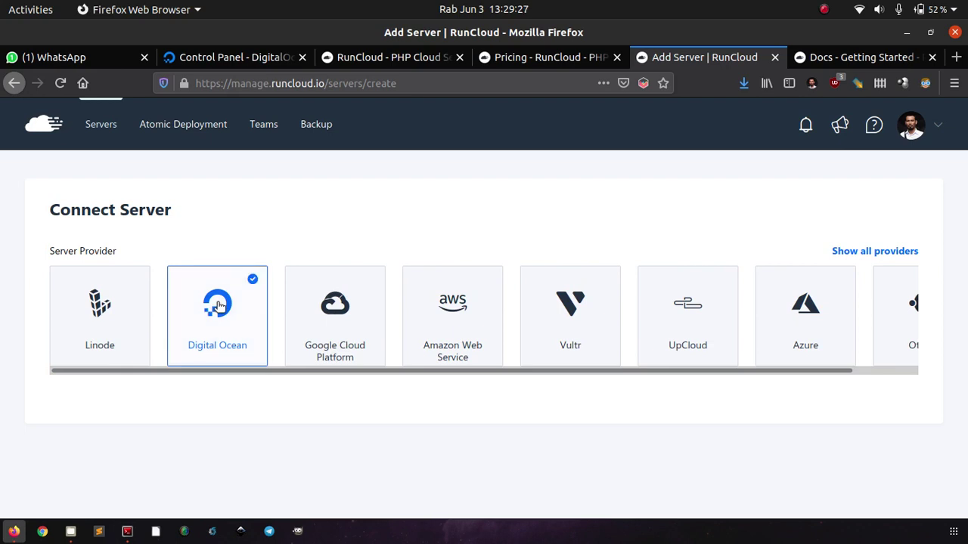
scroll(0, 329, down, 3)
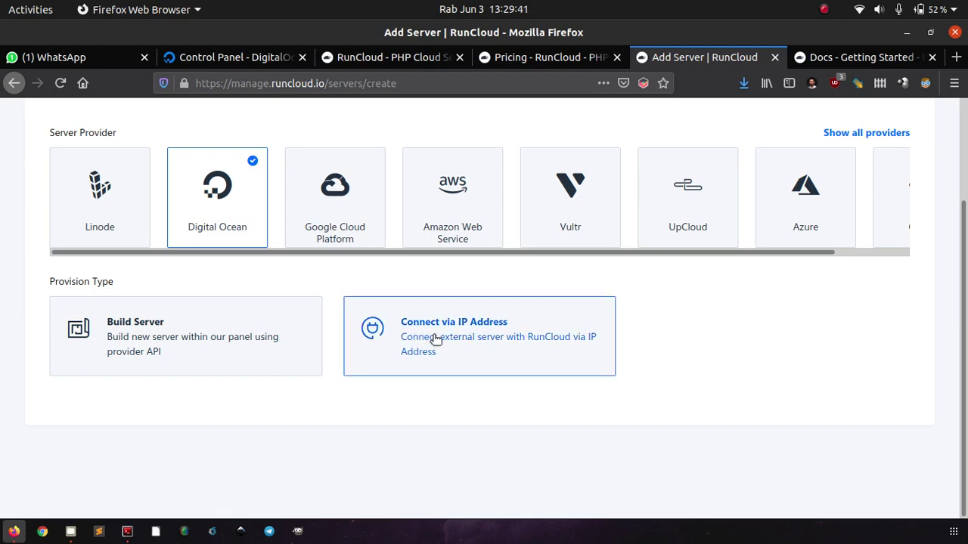
Pick the Connect via IP Address provision type and review its six-item Installation note.
click(436, 340)
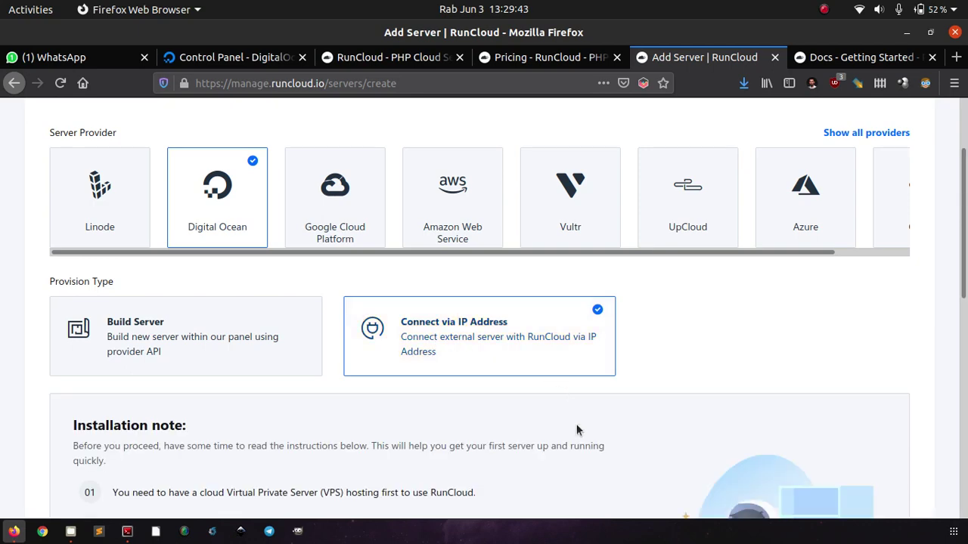
scroll(577, 429, down, 4)
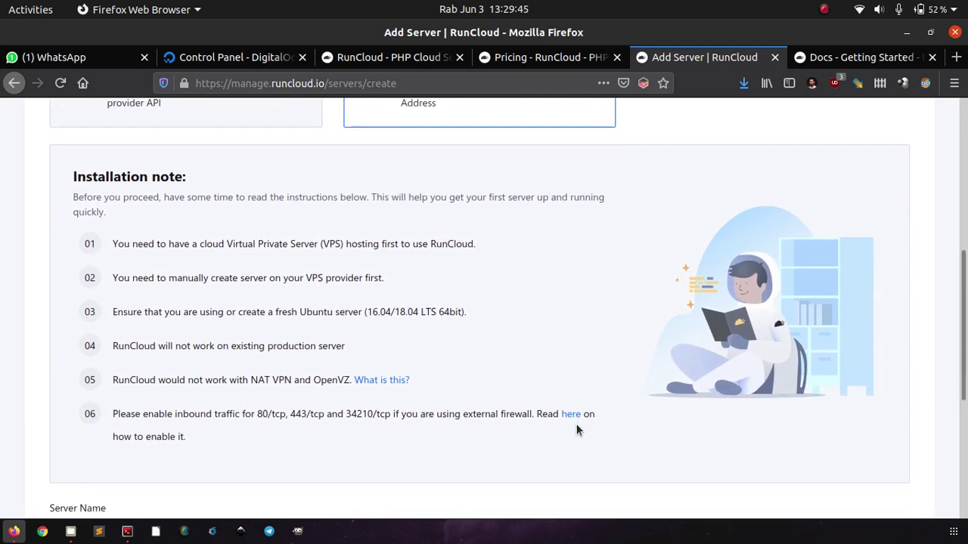
scroll(576, 431, down, 1)
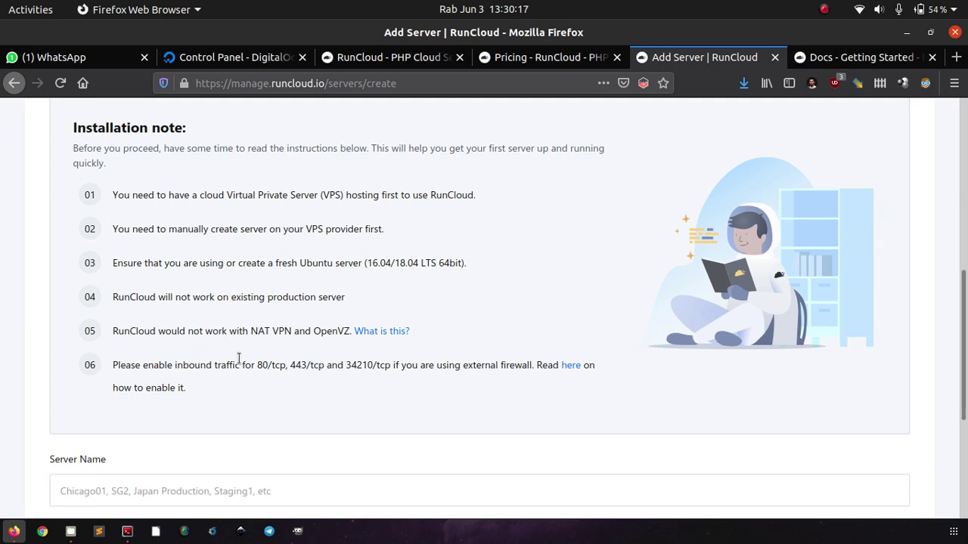
Enter 'ubuntu' as the Server Name, then switch to the DigitalOcean control panel.
scroll(237, 358, down, 1)
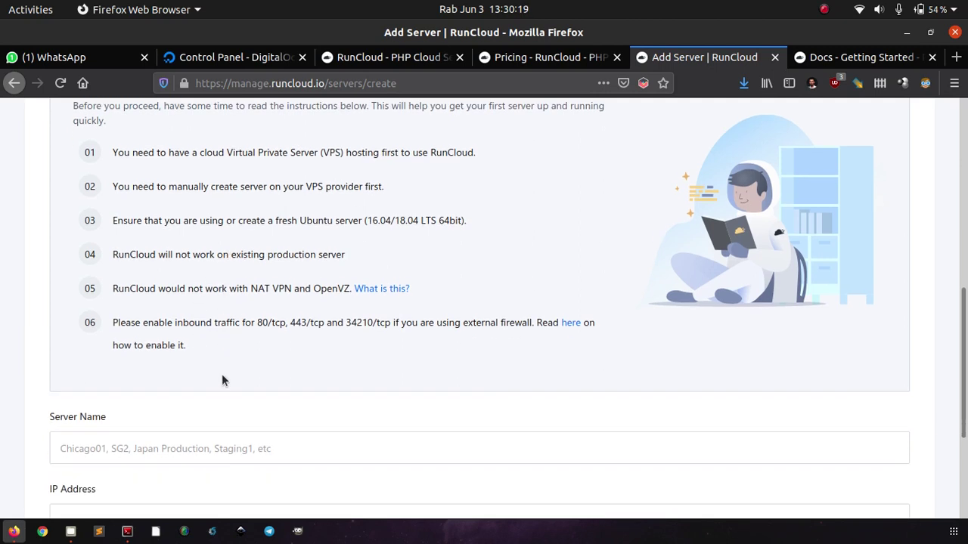
scroll(222, 378, down, 1)
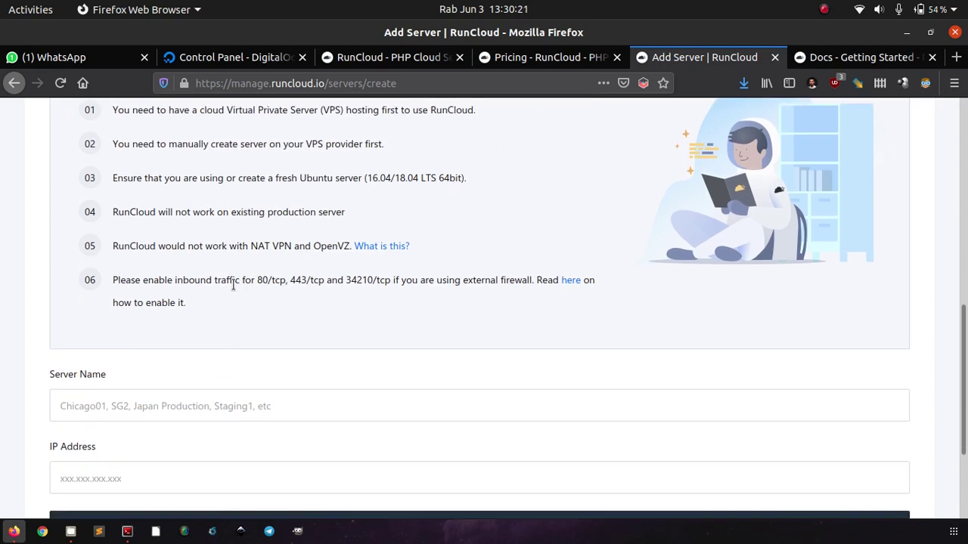
scroll(264, 309, down, 3)
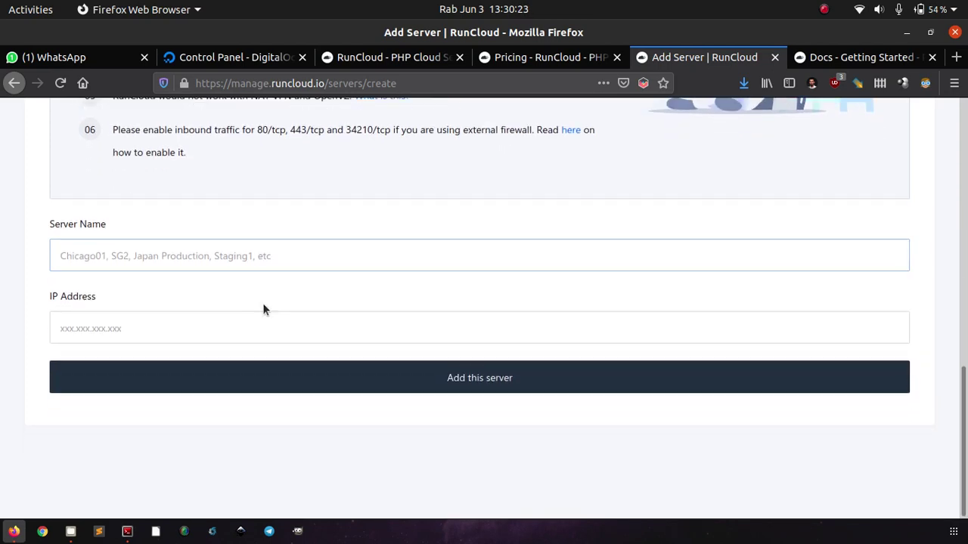
click(249, 262)
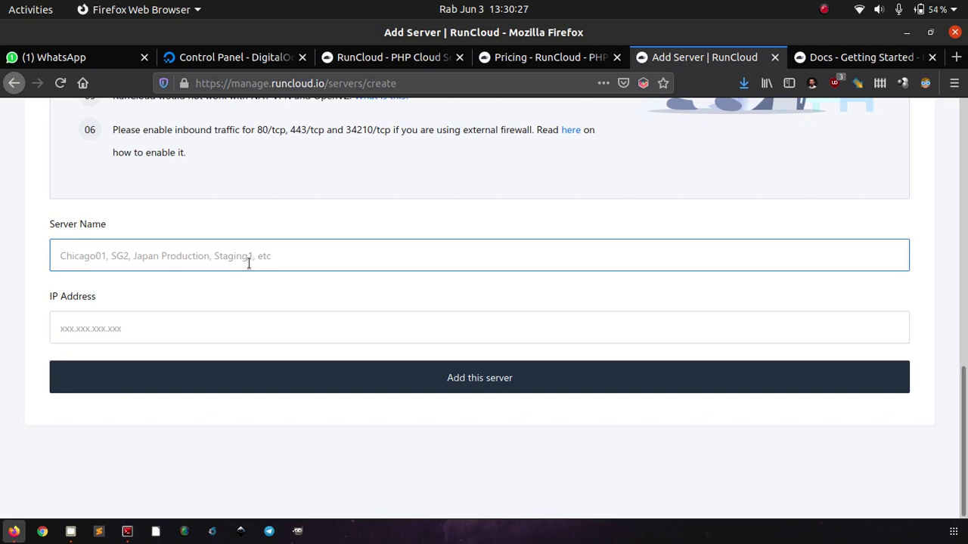
text(ubuntu)
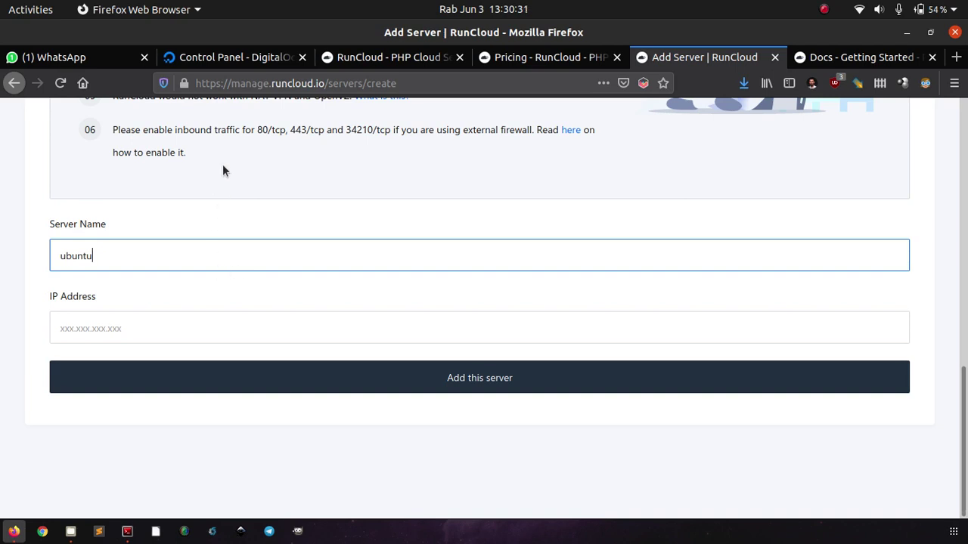
click(223, 59)
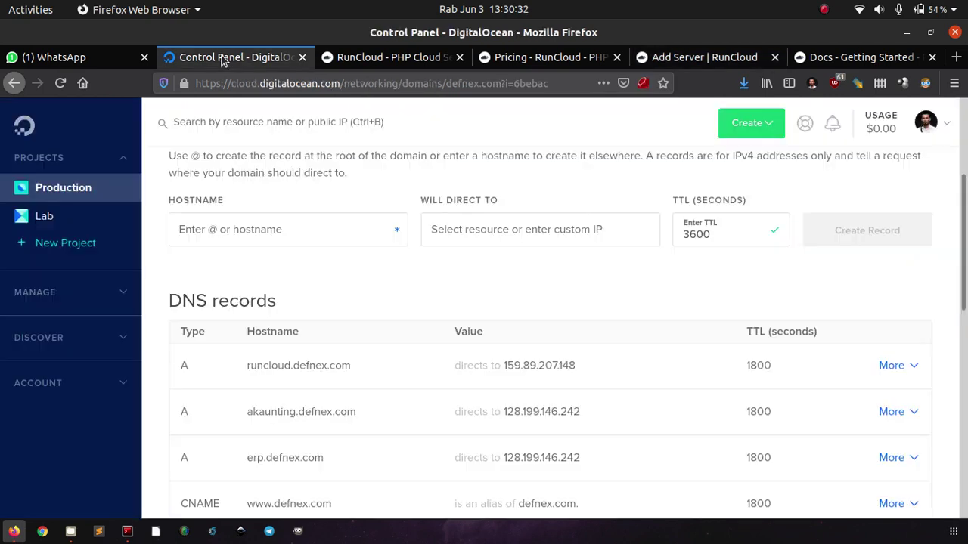
Copy the ubuntu droplet's IP 159.89.207.148 from DigitalOcean's Lab project back into RunCloud's IP field.
click(104, 218)
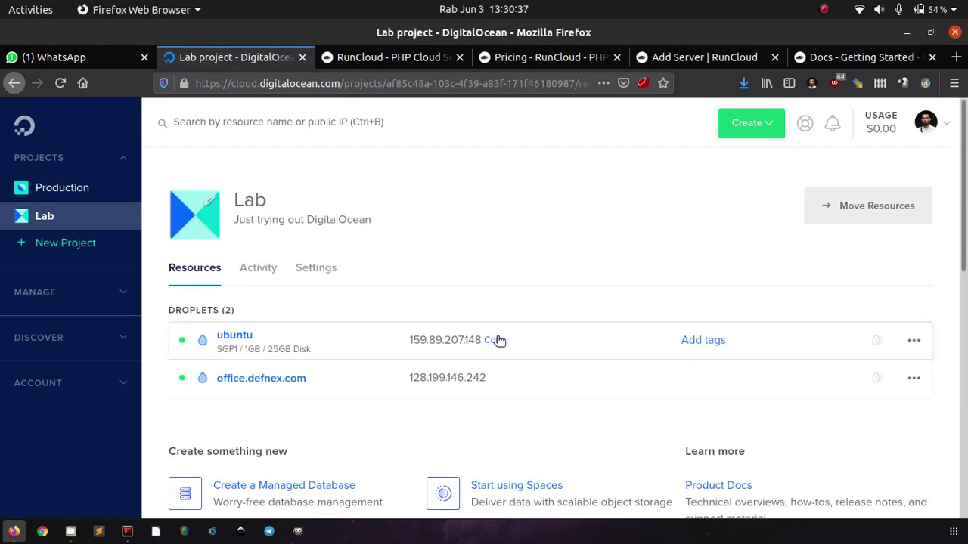
click(496, 340)
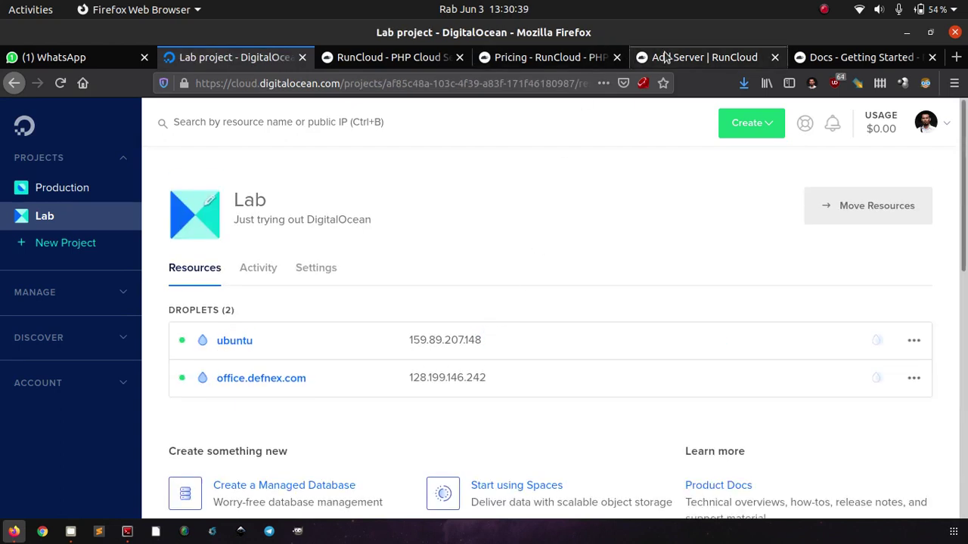
click(704, 56)
click(222, 329)
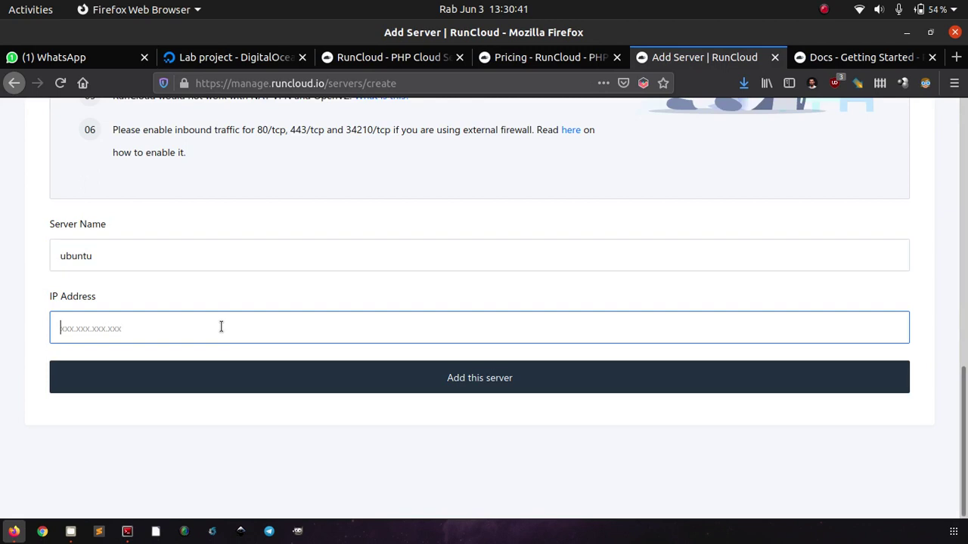
Paste the droplet IP 159.89.207.148 and add the ubuntu server to RunCloud.
key(ctrl+v)
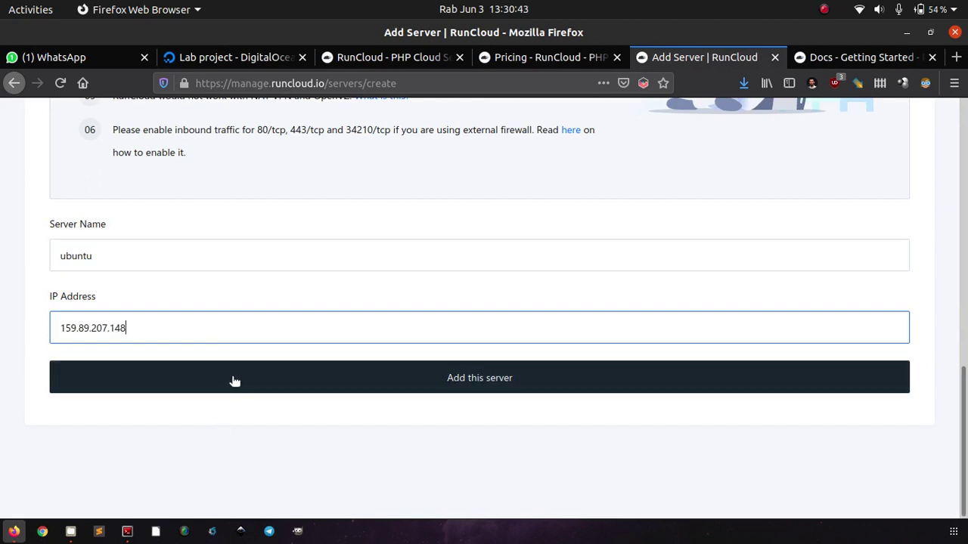
click(231, 382)
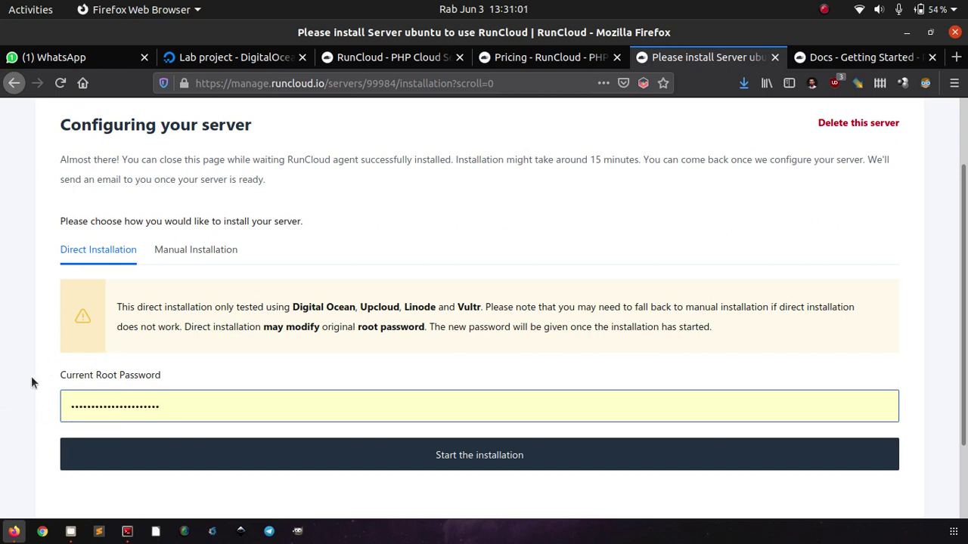
scroll(31, 376, up, 1)
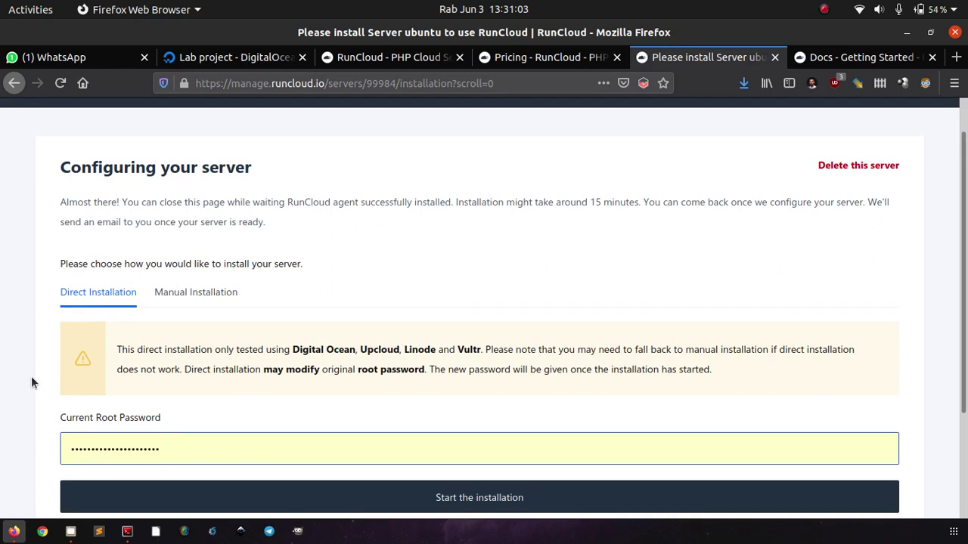
Clear the old value from the Current Root Password field.
key(ctrl+a)
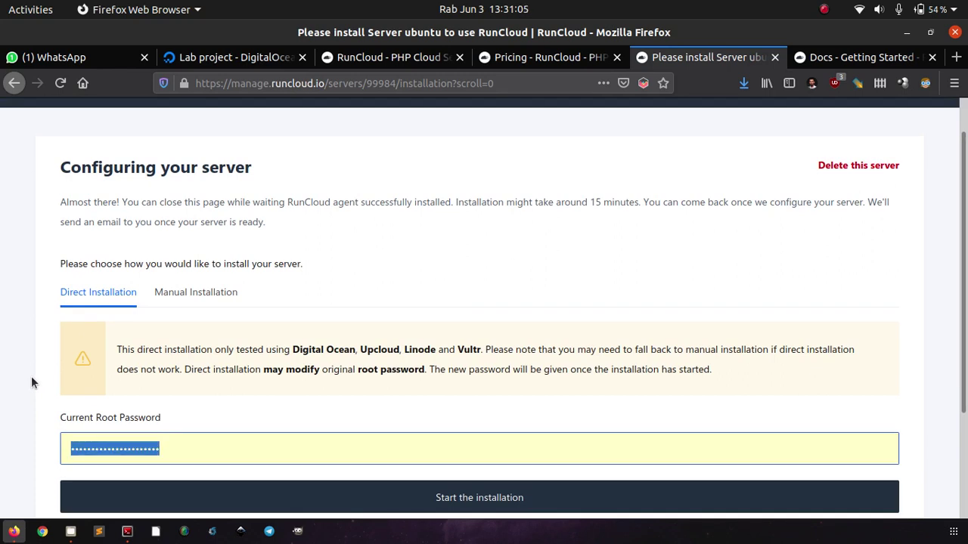
key(BackSpace)
key(Escape)
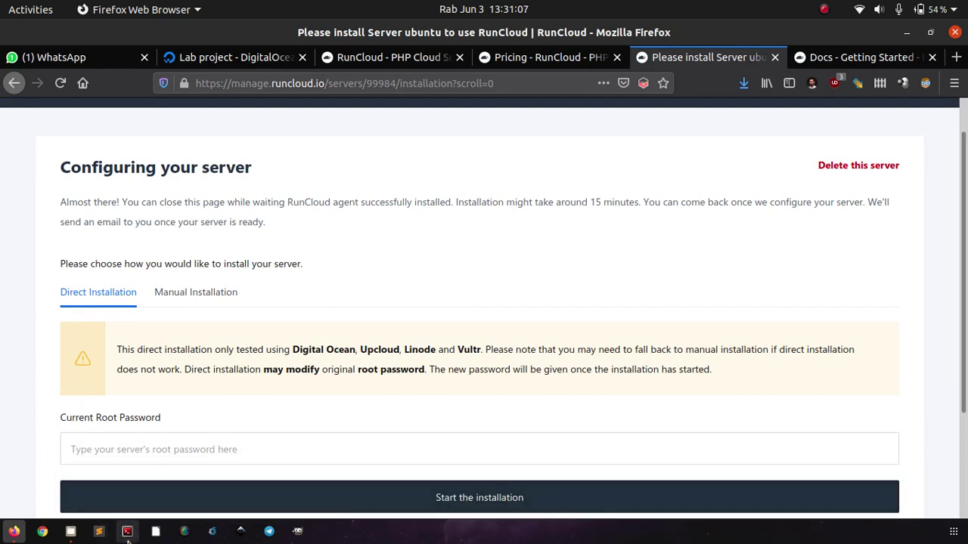
click(127, 533)
Run passwd in the droplet's root shell to set and confirm a new root password.
text(p)
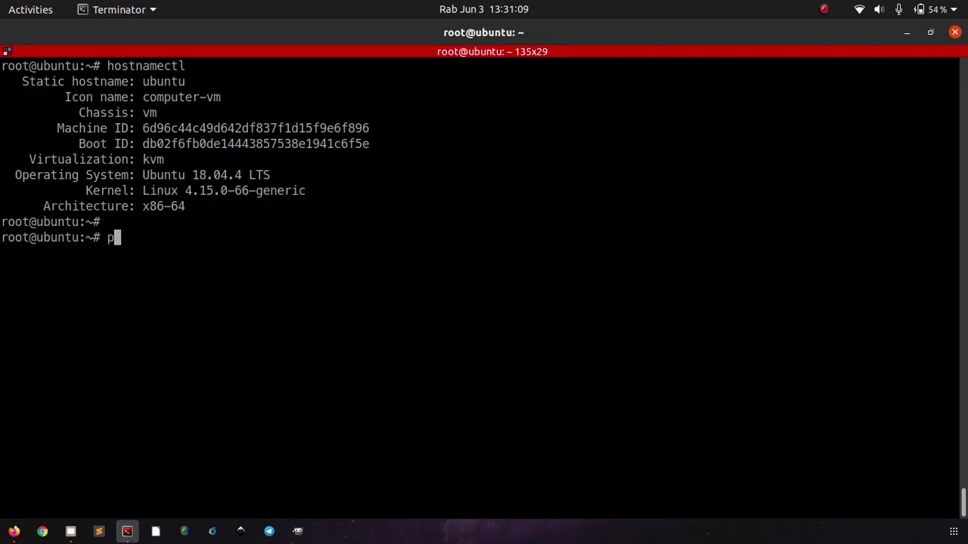
text(asswd)
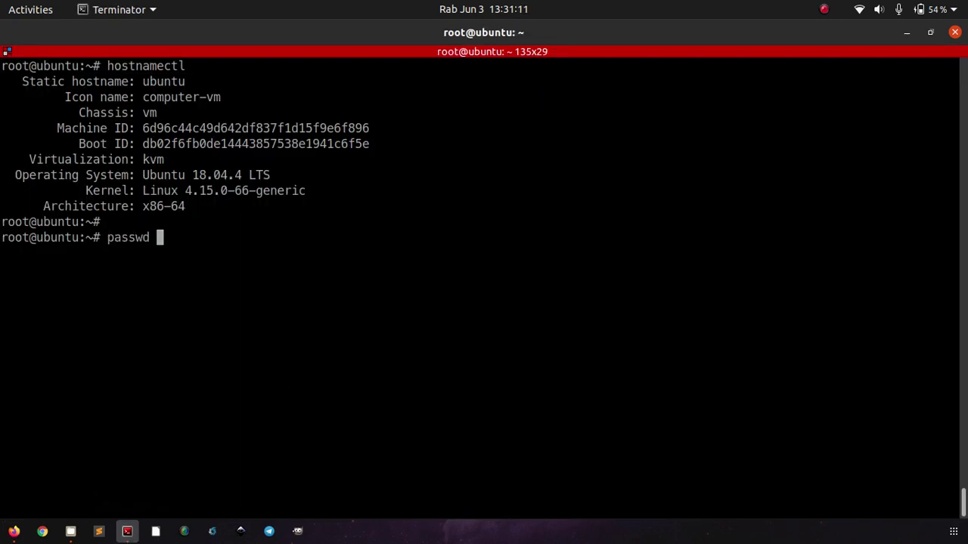
key(Return)
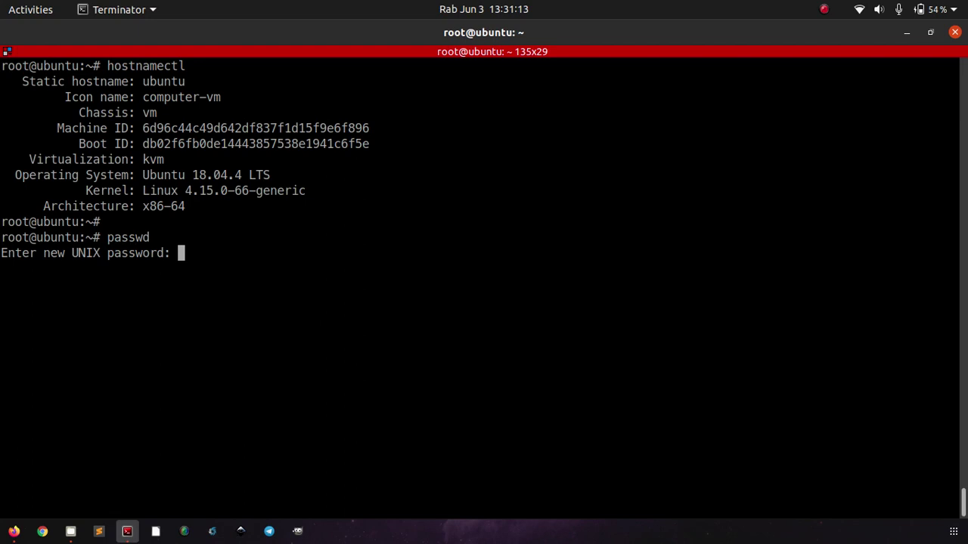
key(Return)
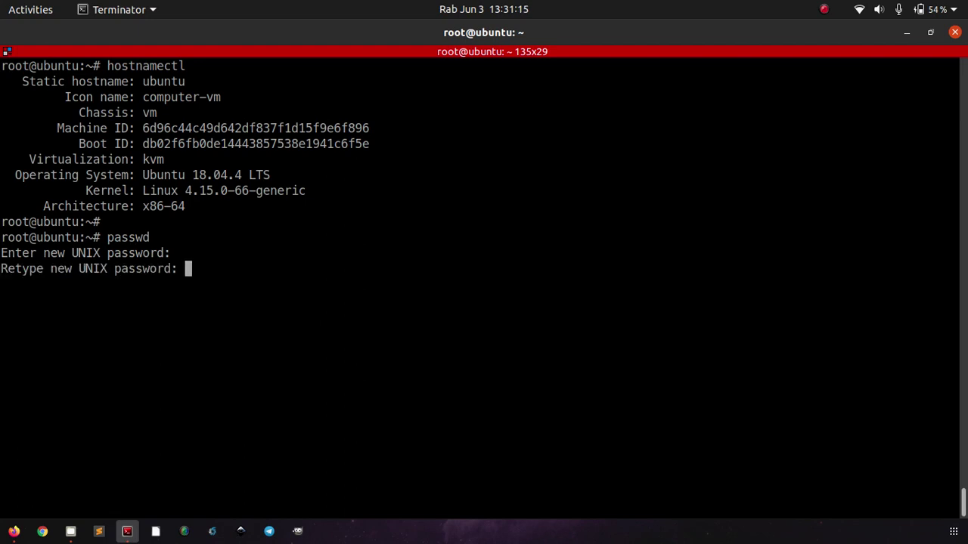
key(Return)
key(alt+Tab)
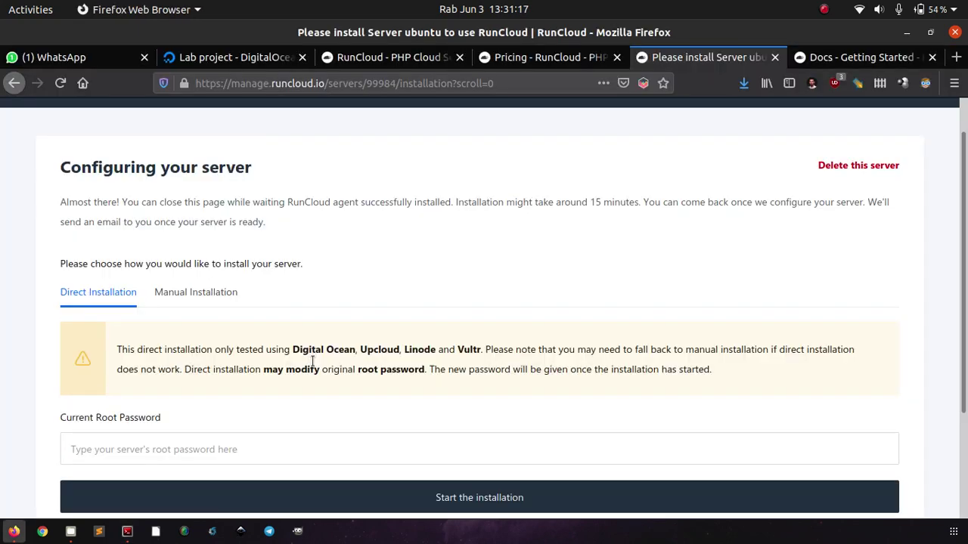
Enter the new root password, start the direct installation, and dismiss the wrong-password error.
click(236, 450)
click(3, 458)
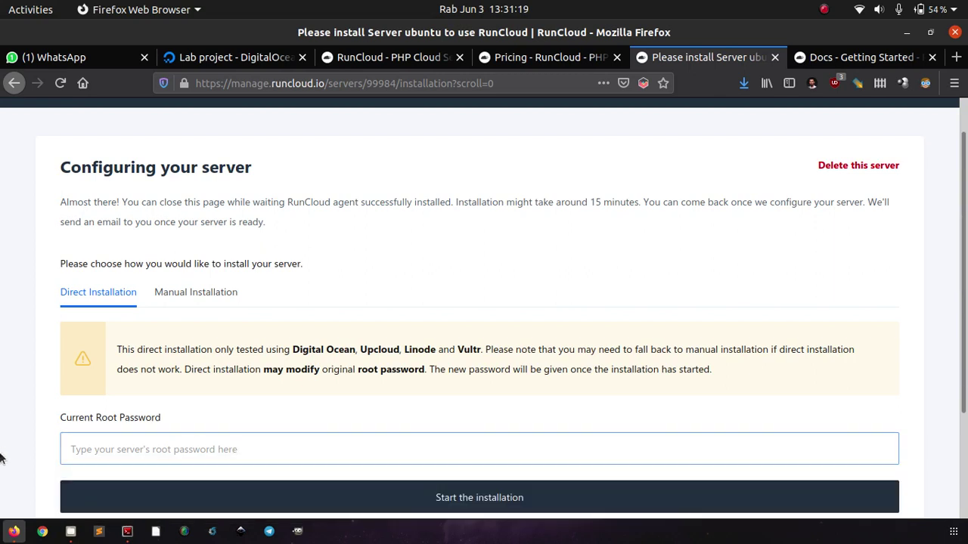
click(61, 463)
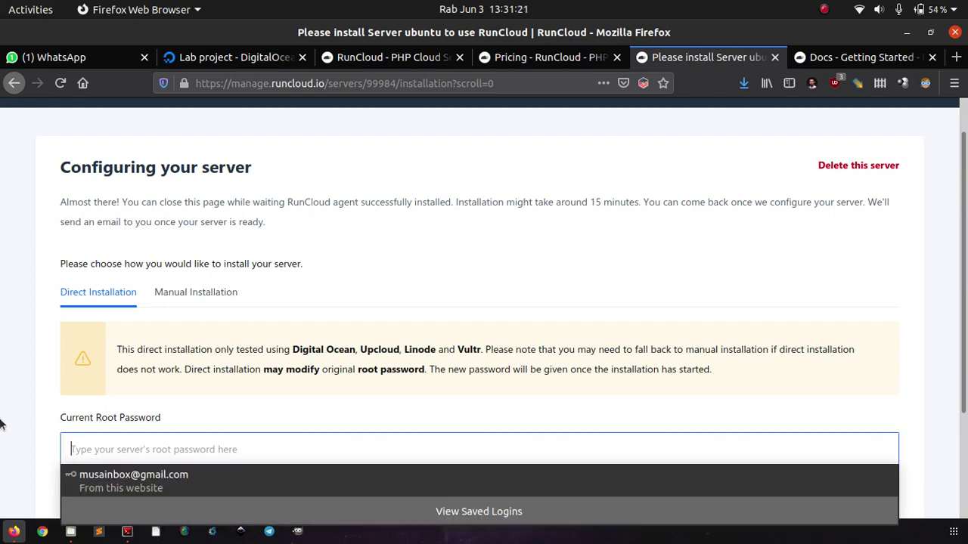
text(•••••••••)
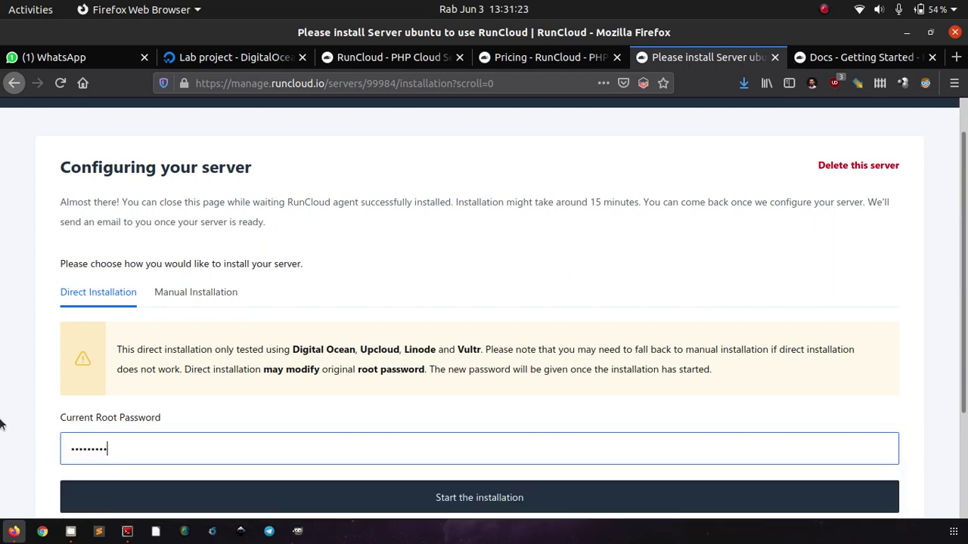
scroll(0, 424, down, 2)
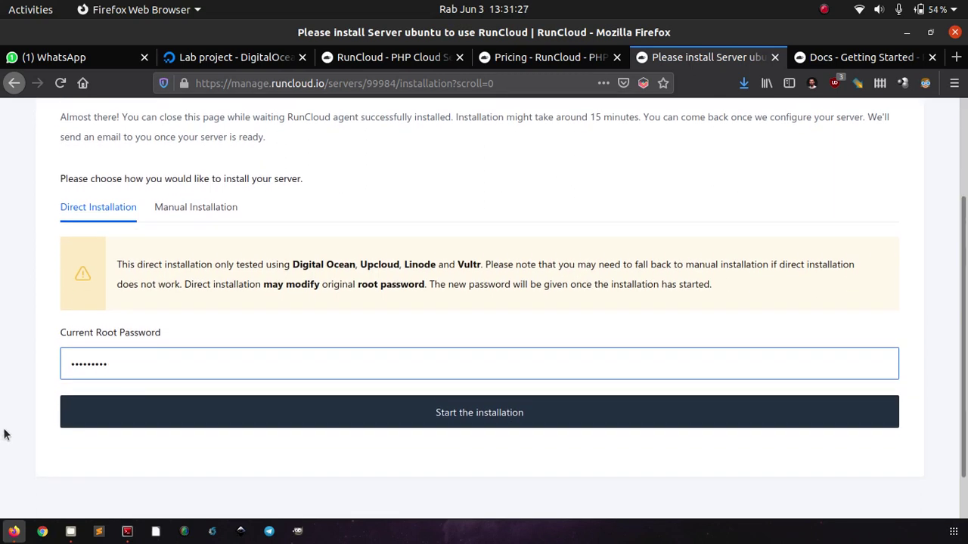
click(135, 418)
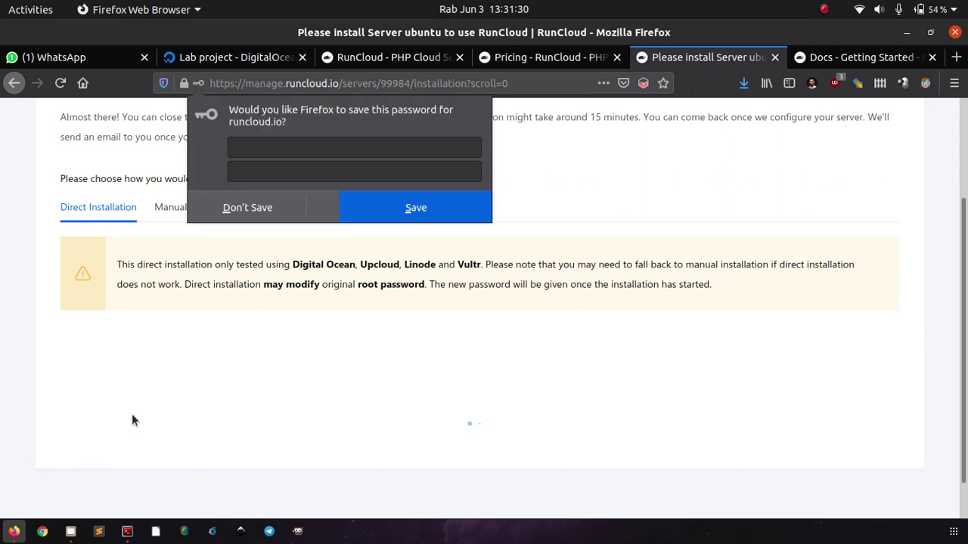
click(18, 314)
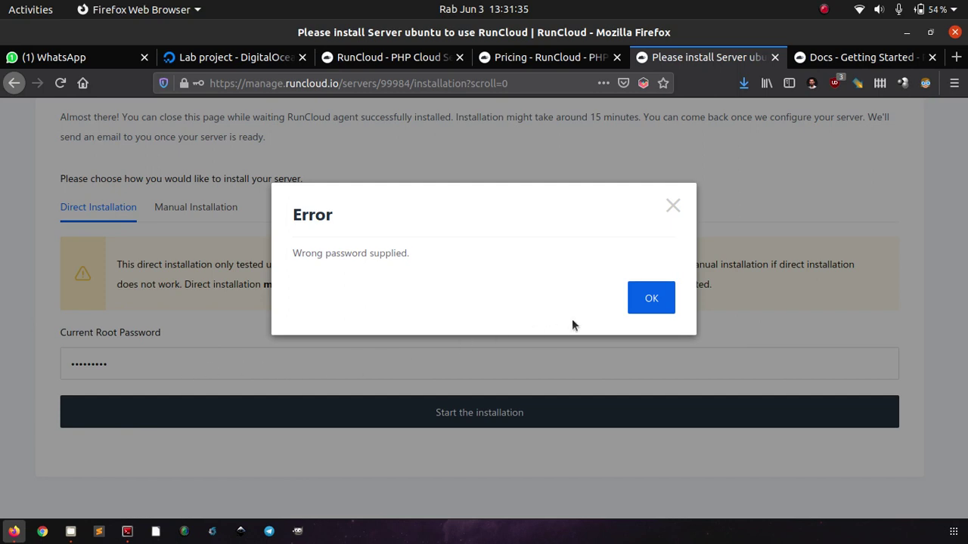
click(647, 306)
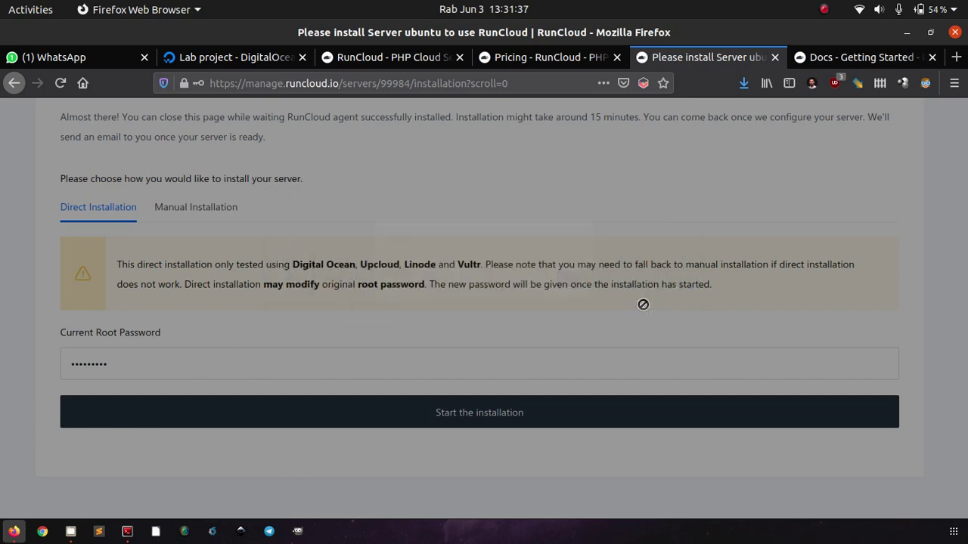
Re-enter the root password, retry the installation, and dismiss the second wrong-password error.
click(550, 363)
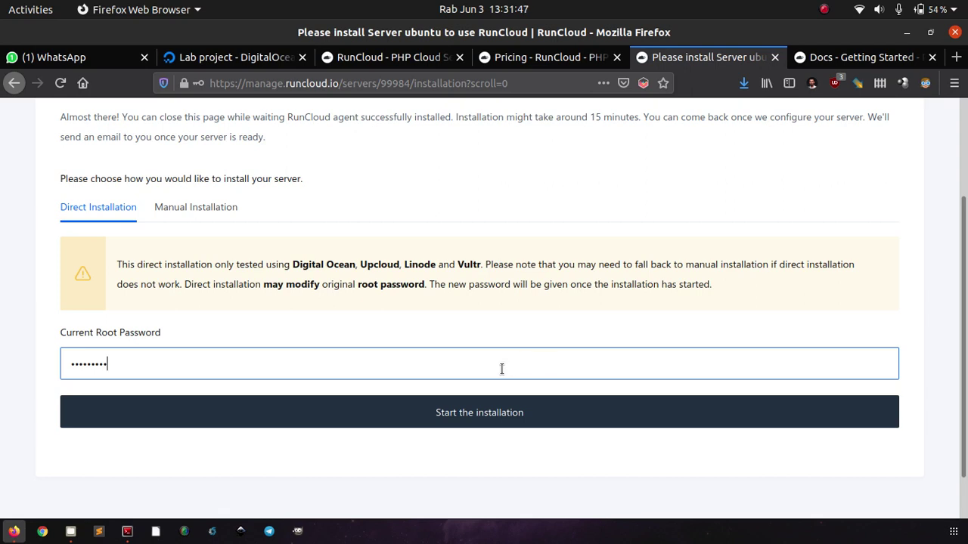
key(ctrl+a)
text(•••••••••)
click(464, 405)
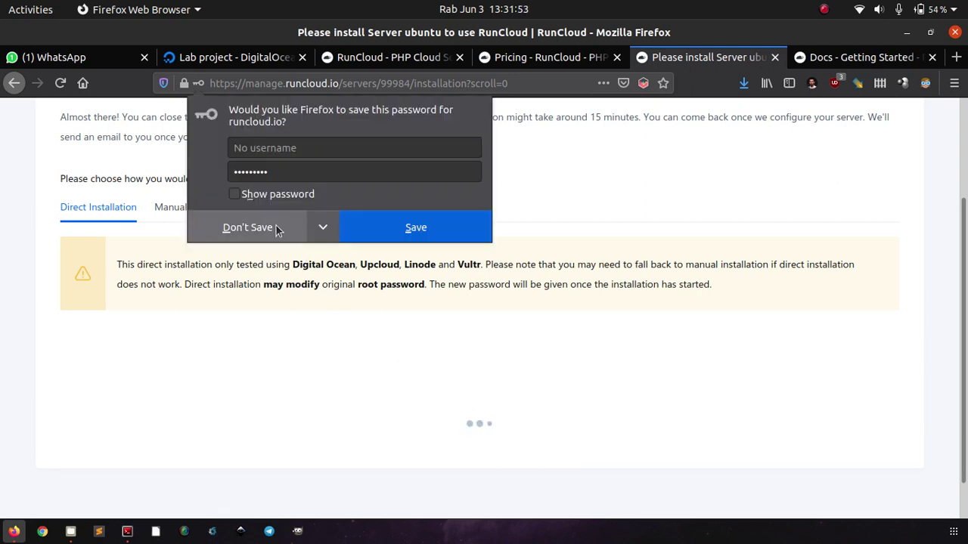
click(276, 229)
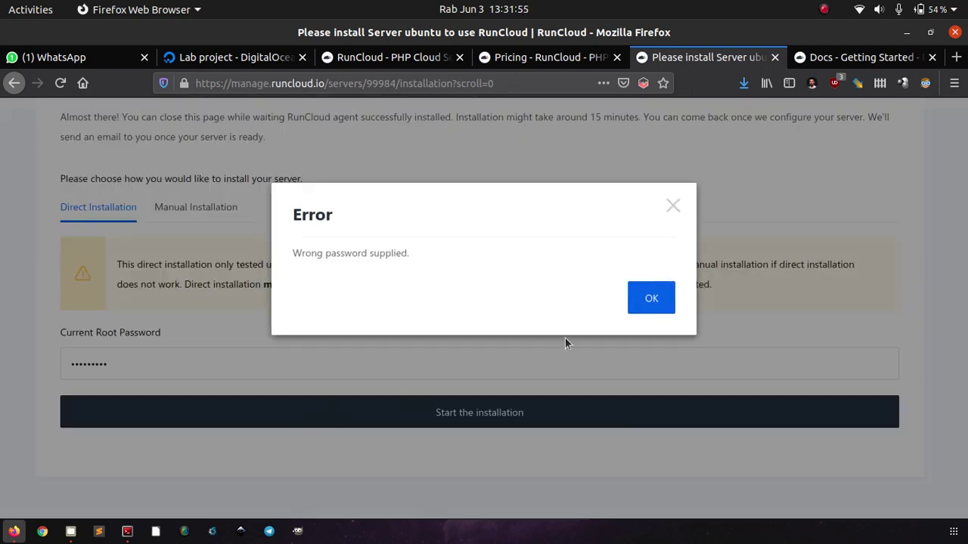
click(651, 300)
scroll(584, 205, up, 2)
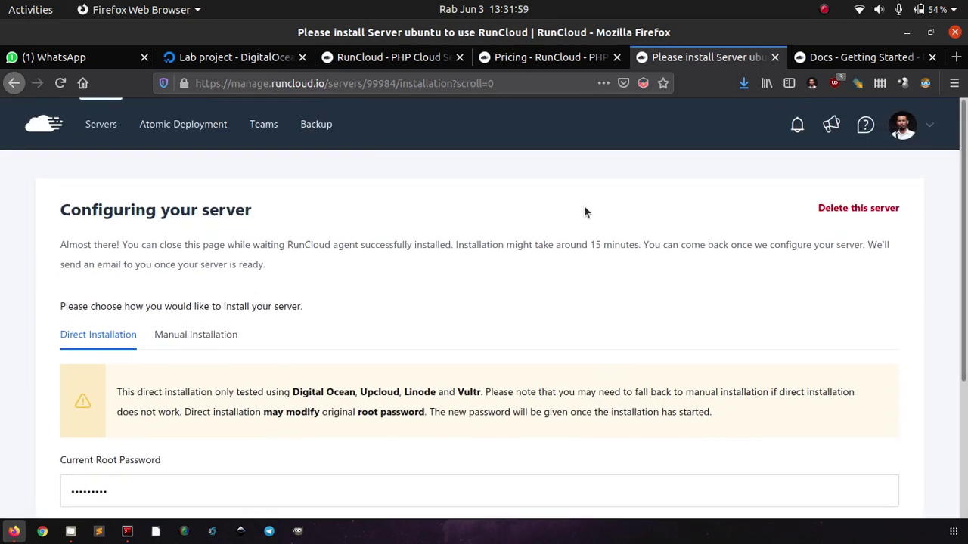
Show the Manual Installation steps and copy the step-2 server install script.
click(190, 335)
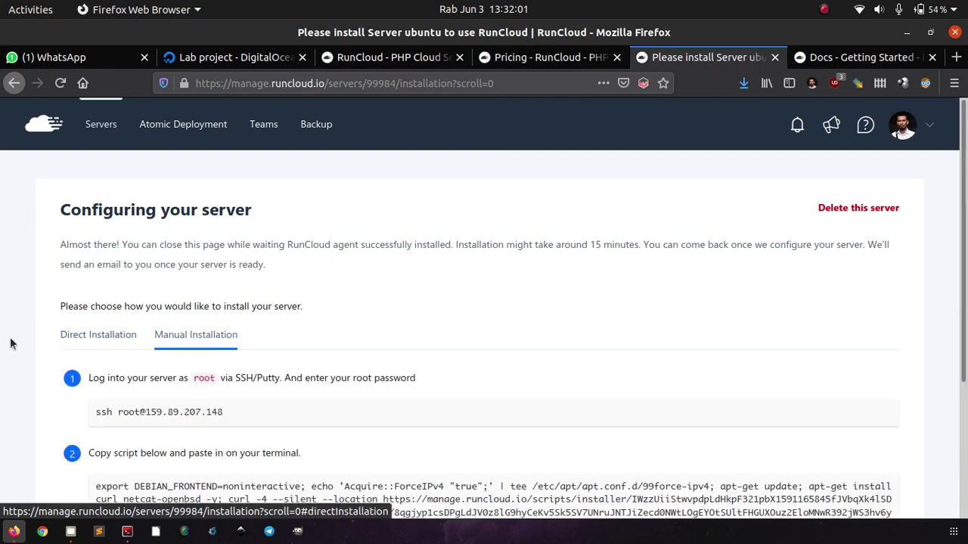
scroll(11, 344, down, 4)
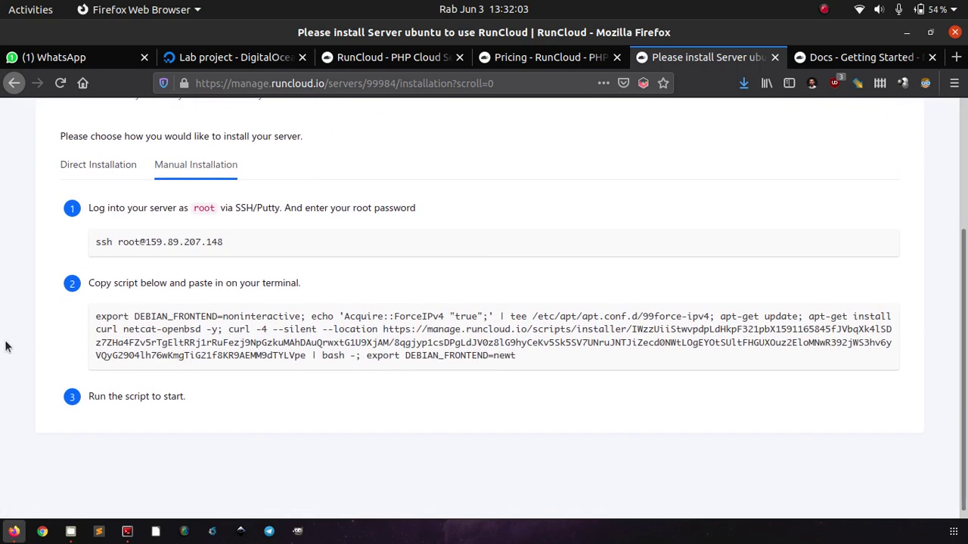
scroll(6, 340, up, 1)
click(83, 199)
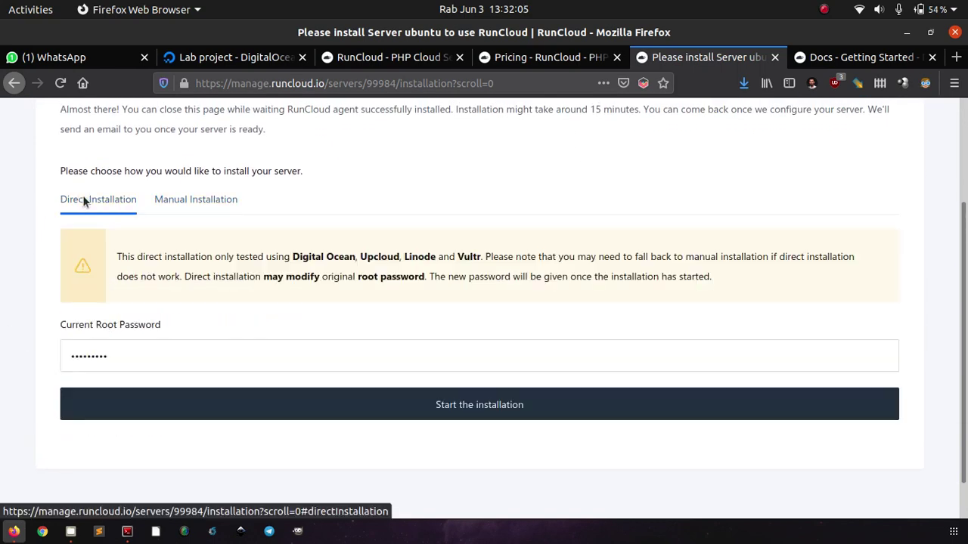
click(187, 201)
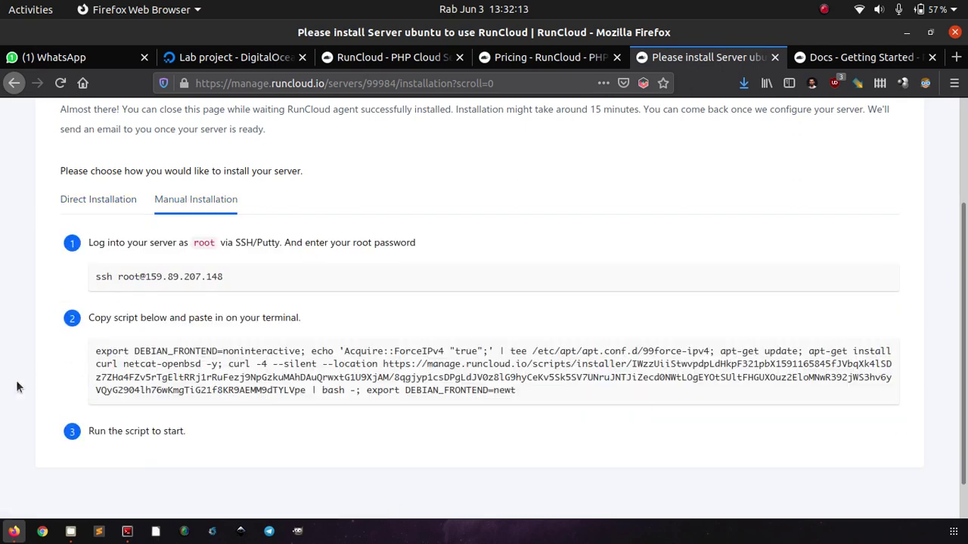
scroll(18, 388, down, 1)
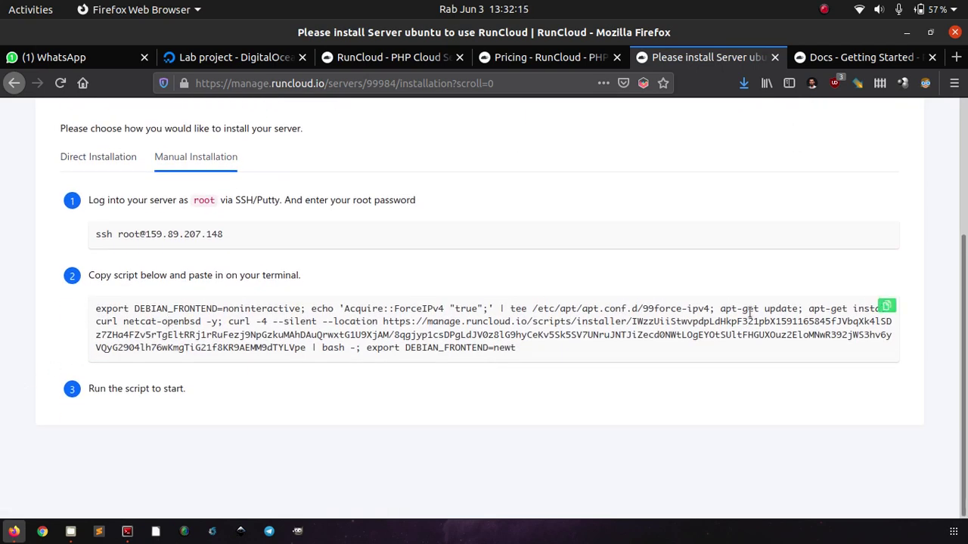
click(888, 307)
Paste the copied RunCloud install script into a cleared Terminator screen and run it.
click(127, 532)
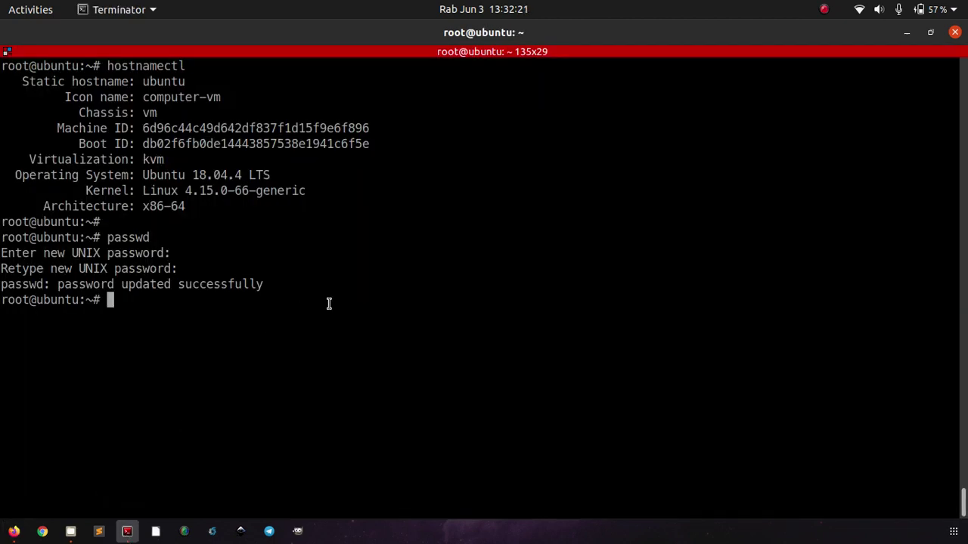
key(ctrl+l)
right_click(370, 214)
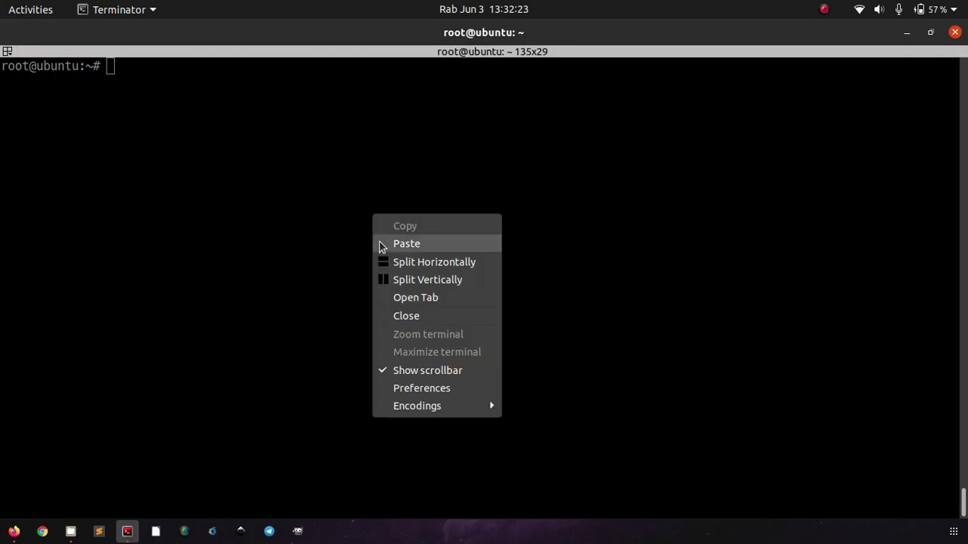
click(381, 245)
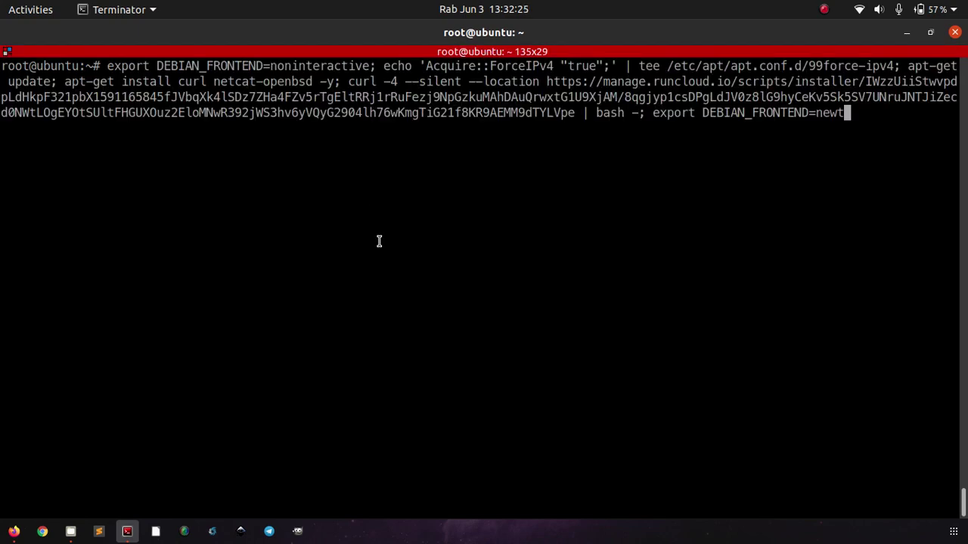
key(Return)
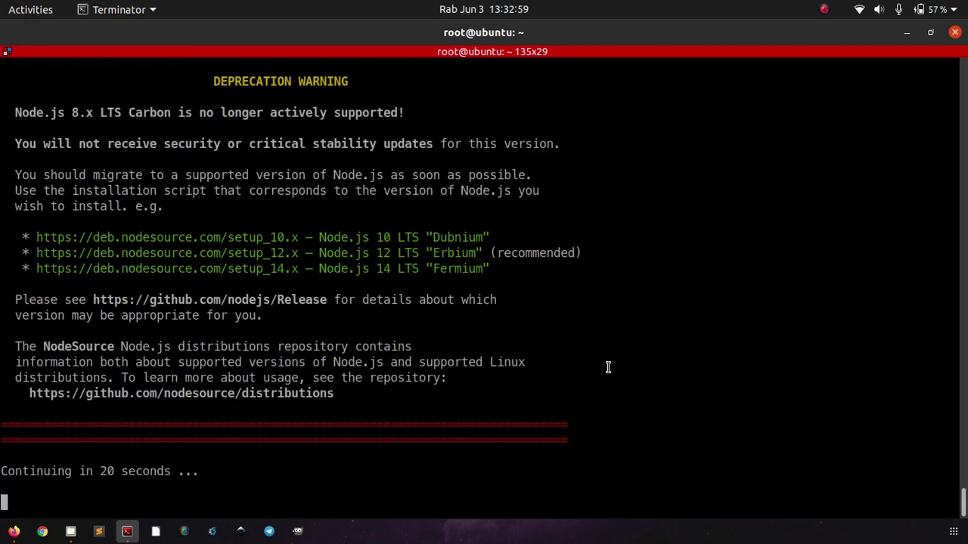
Check the RunCloud server summary in Firefox, then return to Terminator for the finished installation output.
key(alt+Tab)
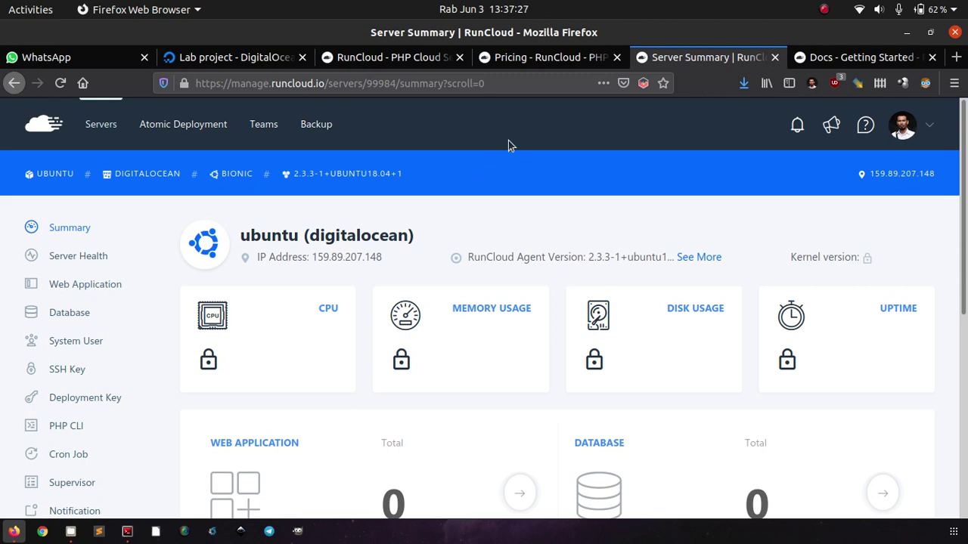
click(127, 532)
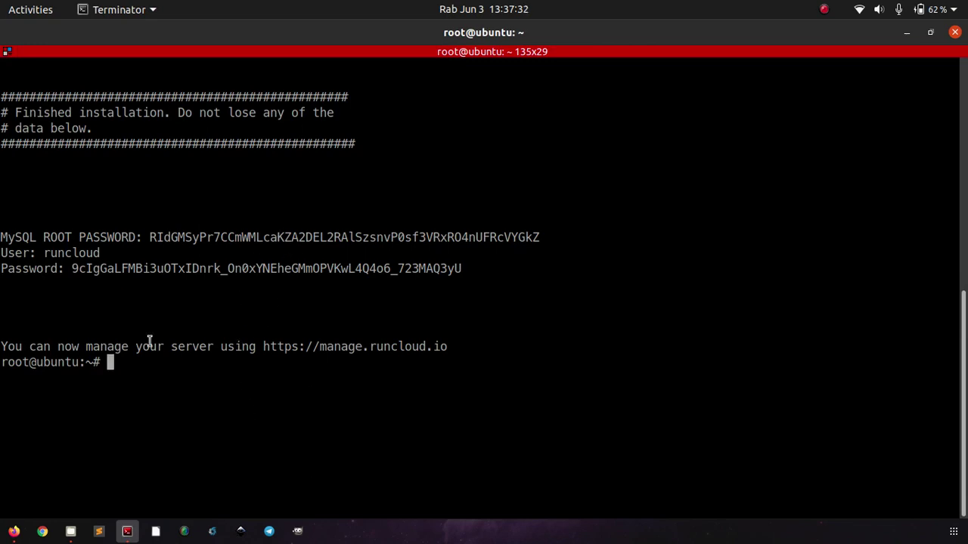
Copy the MySQL root password, User and Password lines from the installation summary.
scroll(320, 359, up, 3)
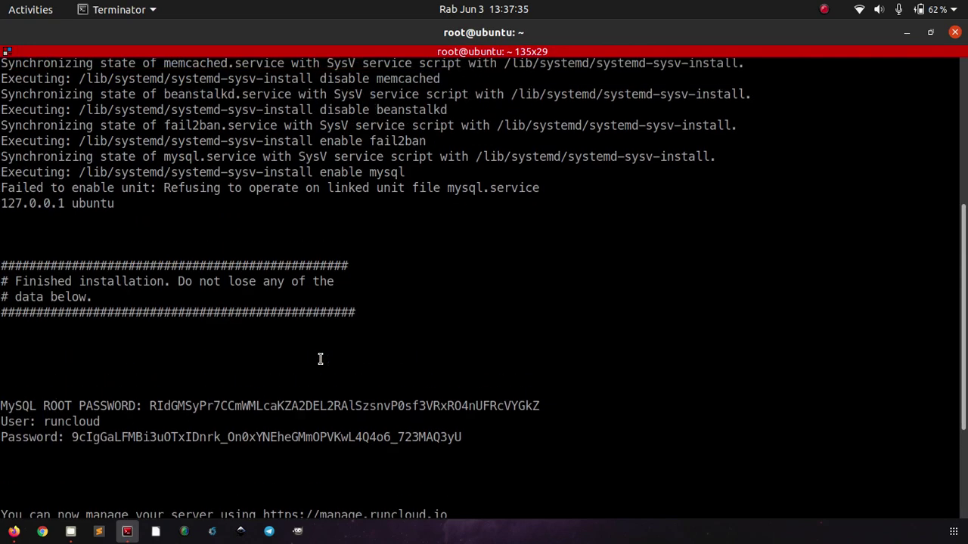
scroll(320, 358, down, 3)
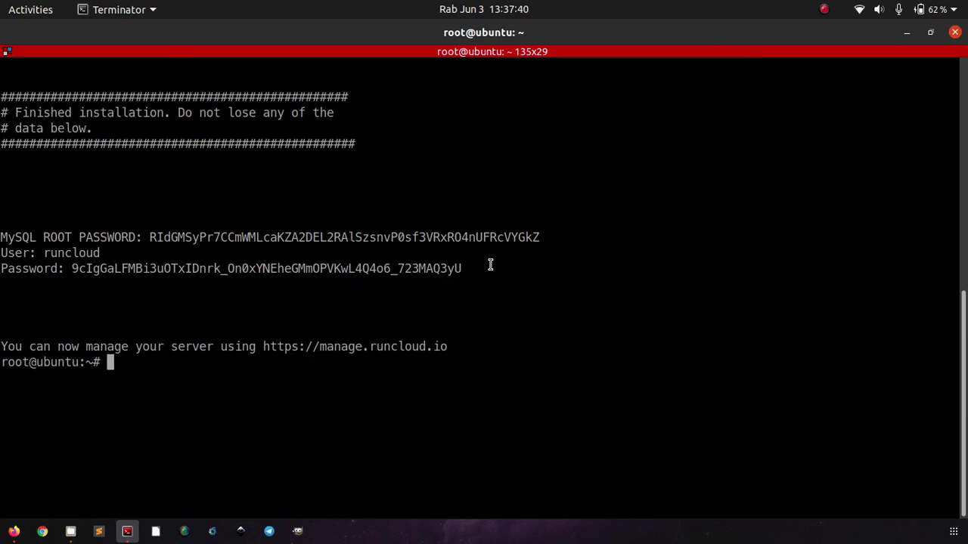
drag(496, 262, 2, 236)
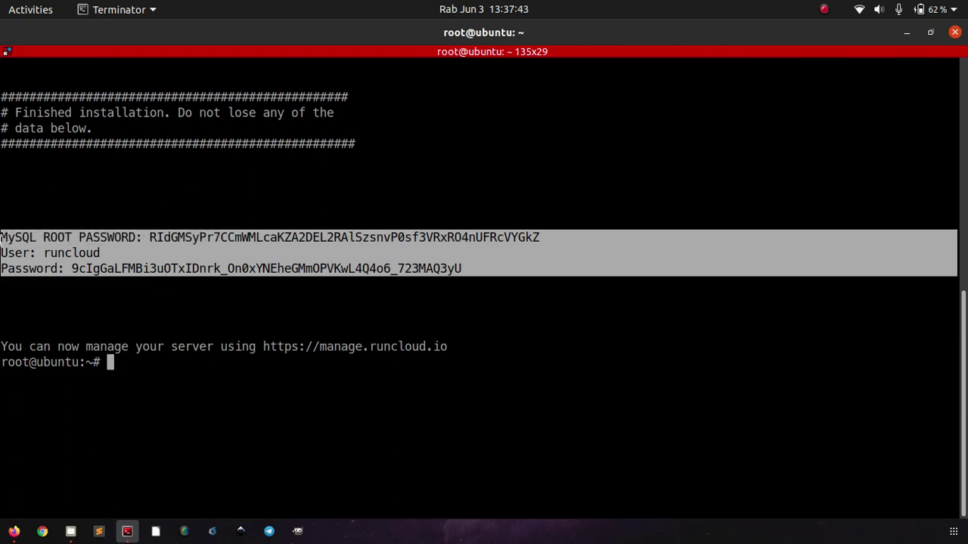
right_click(24, 259)
click(34, 265)
Paste the credentials into a new maximized untitled Sublime Text document, then return to Terminator.
right_click(97, 533)
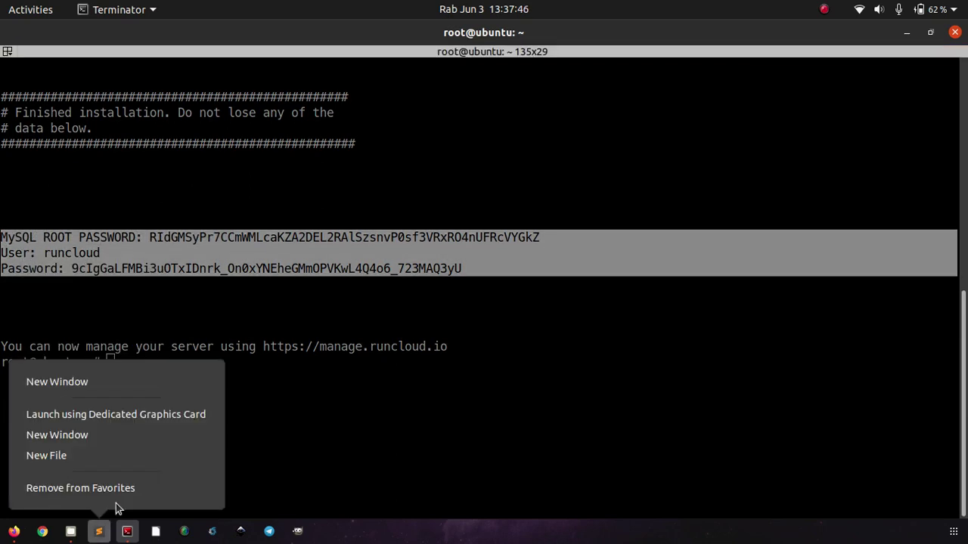
click(142, 416)
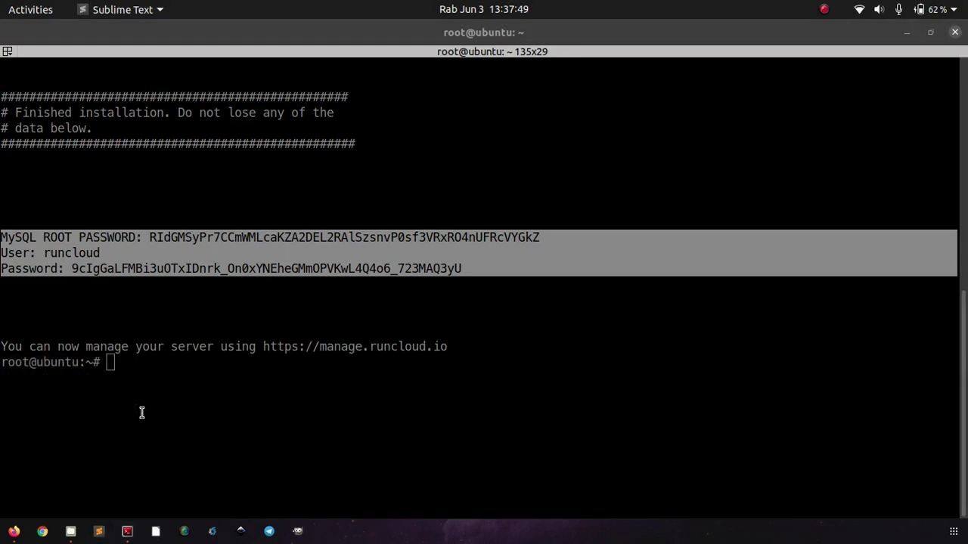
key(ctrl+Page_Down)
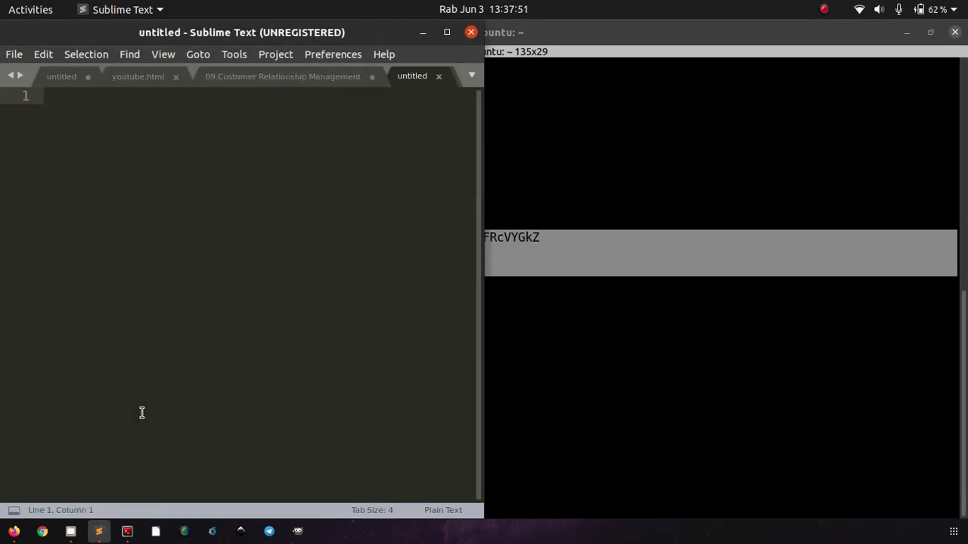
key(ctrl+v)
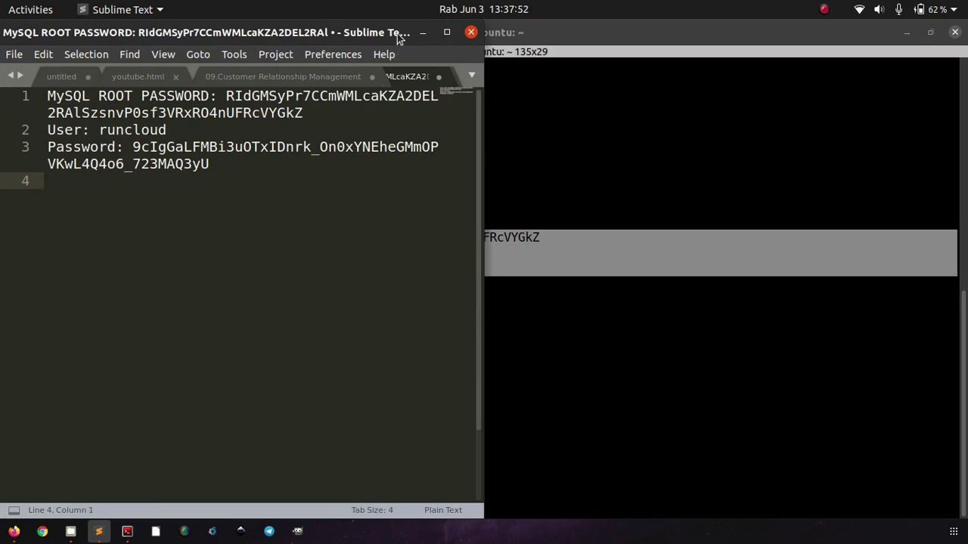
double_click(398, 33)
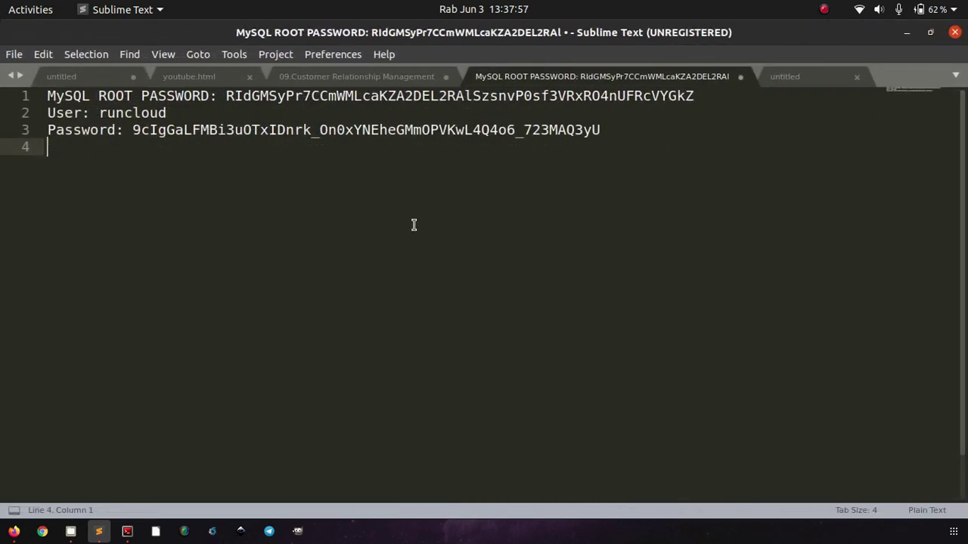
key(alt+Tab)
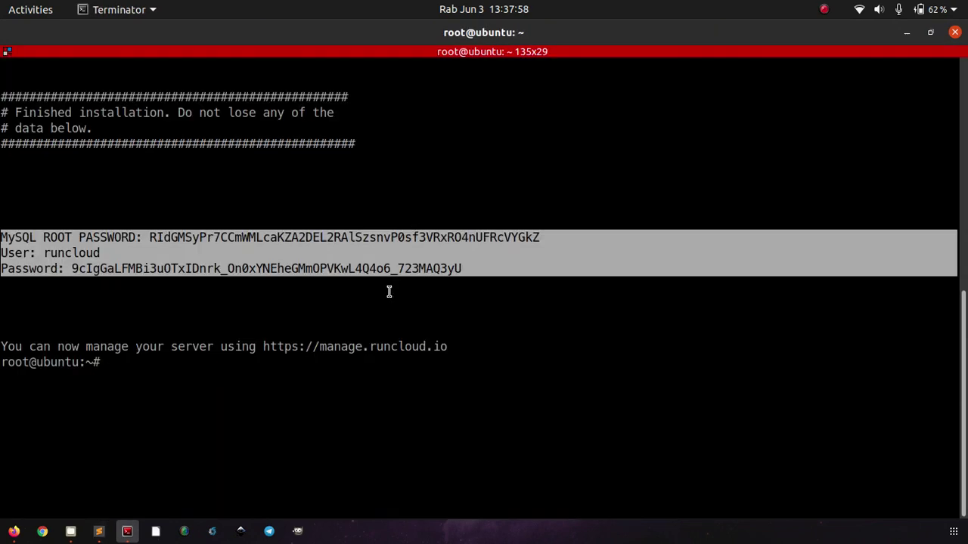
Deselect the credential lines and switch to RunCloud's server summary in Firefox.
click(388, 291)
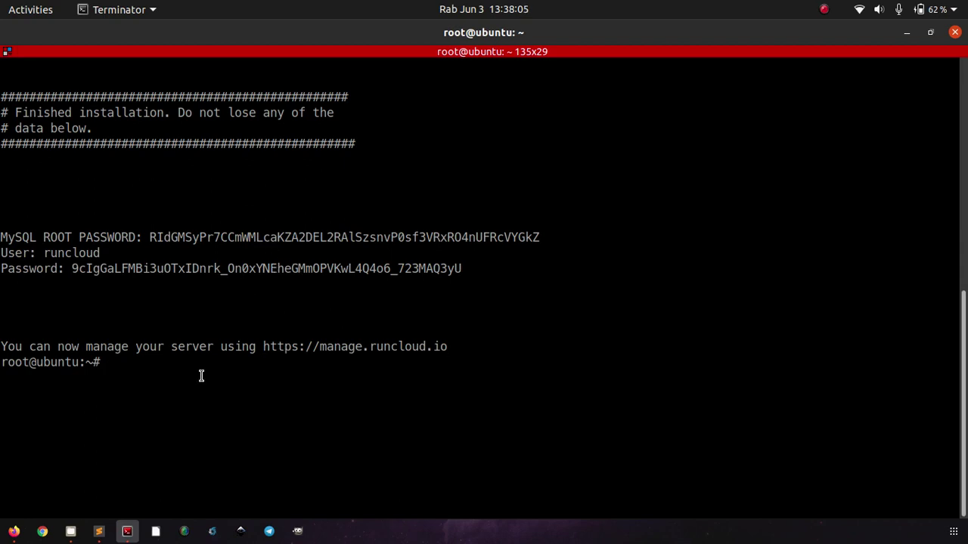
click(14, 529)
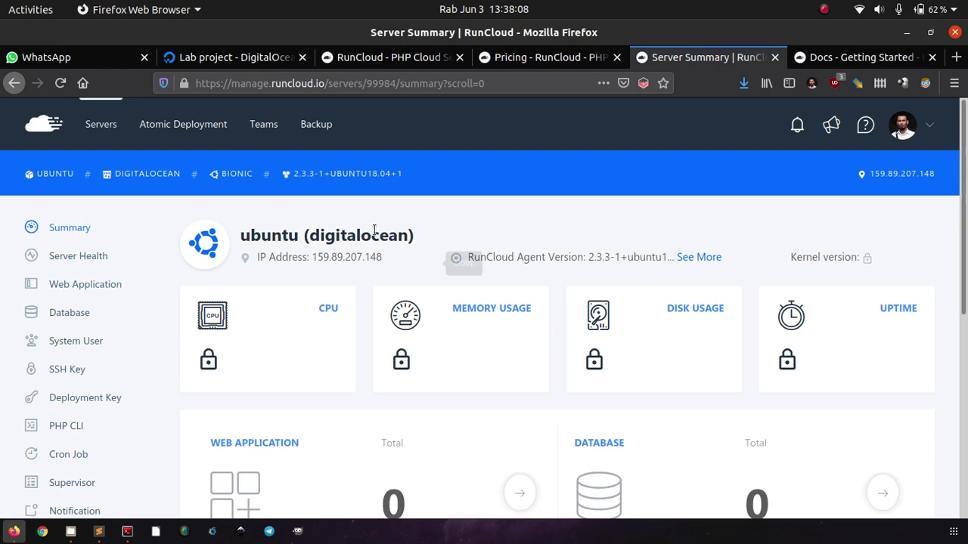
scroll(647, 218, down, 4)
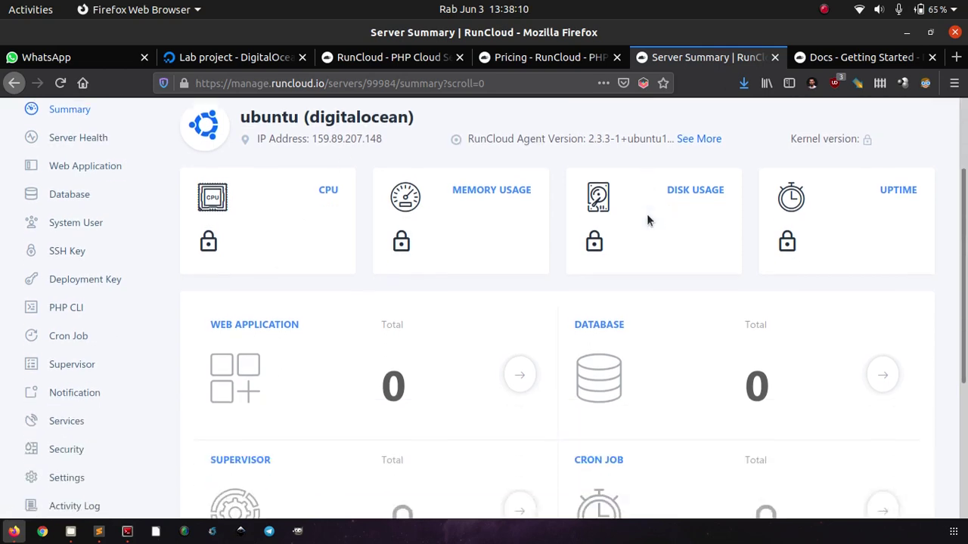
scroll(547, 238, down, 1)
scroll(546, 238, down, 1)
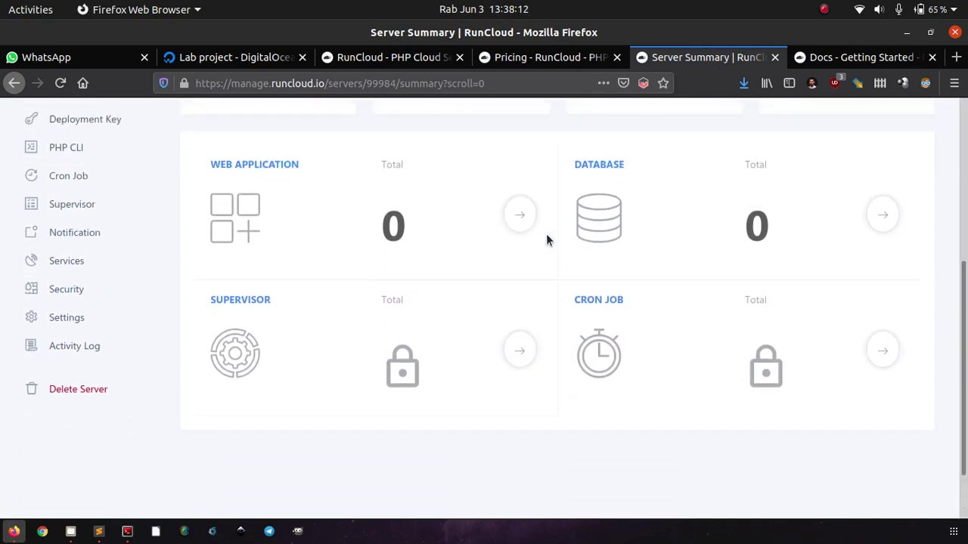
scroll(546, 237, up, 2)
scroll(426, 367, down, 3)
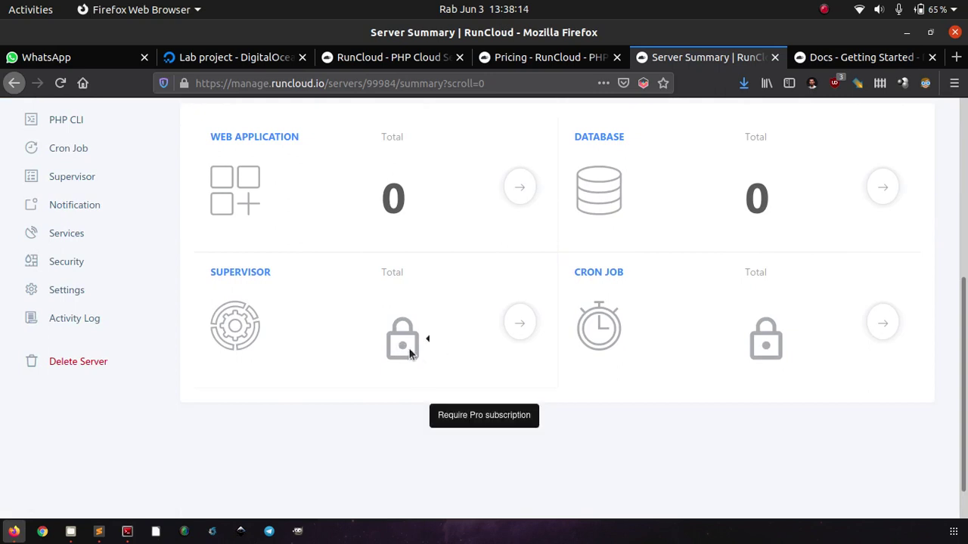
scroll(462, 349, up, 3)
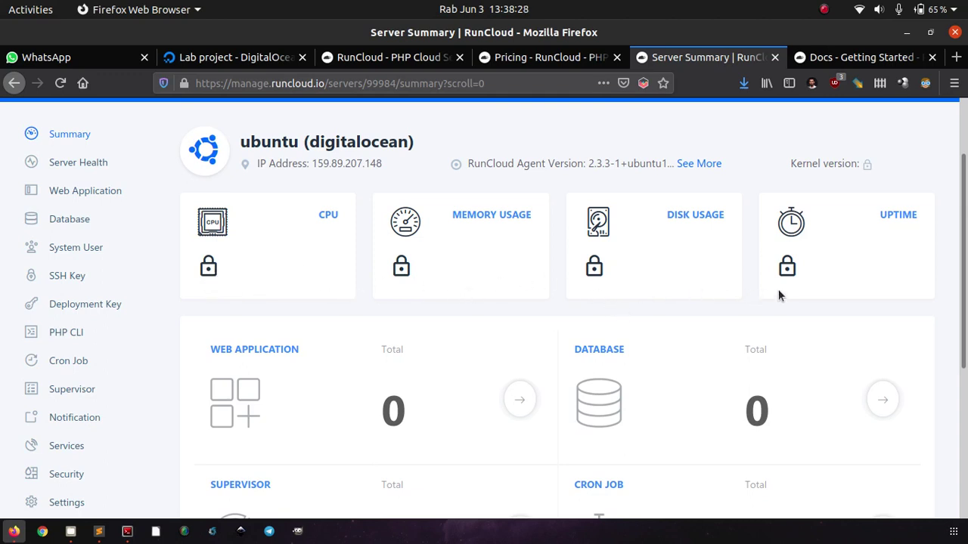
scroll(490, 319, down, 5)
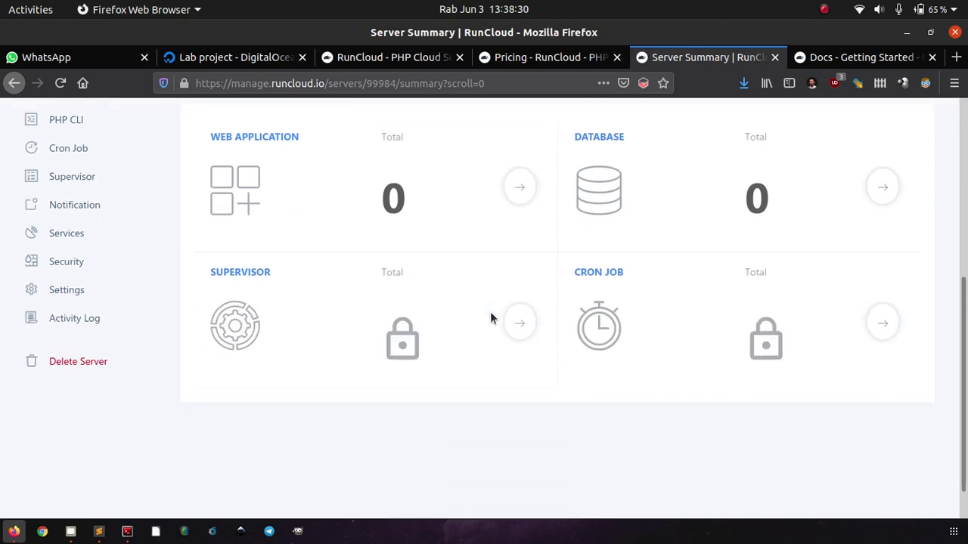
scroll(475, 468, up, 5)
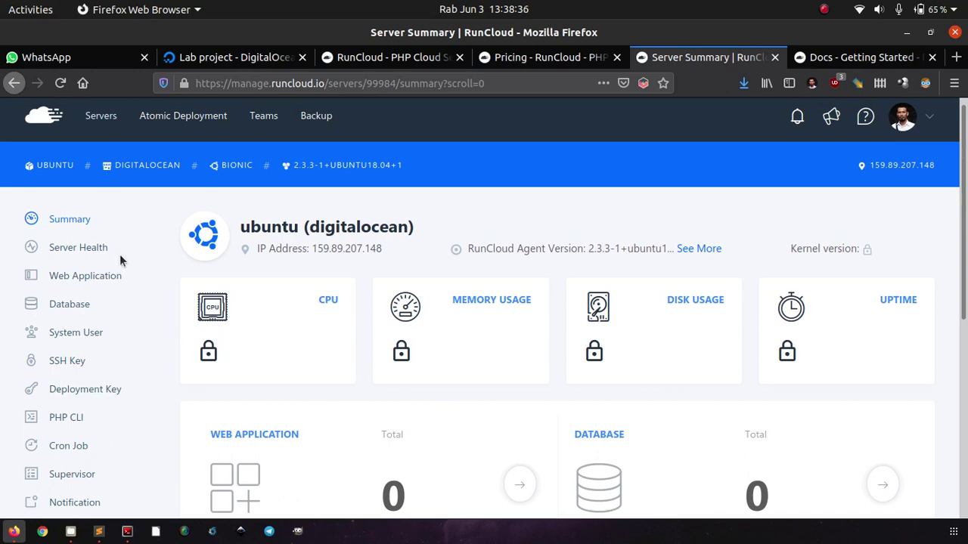
click(83, 249)
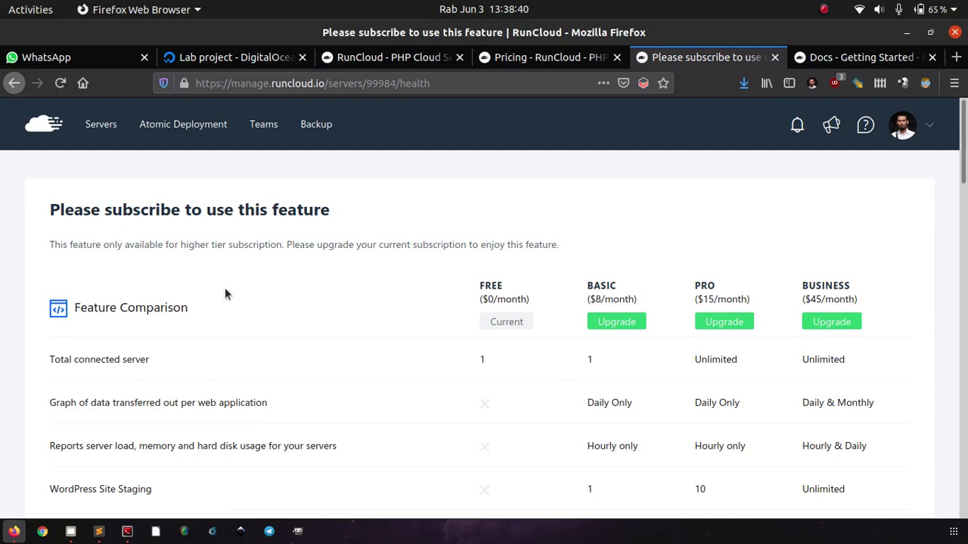
scroll(224, 294, down, 5)
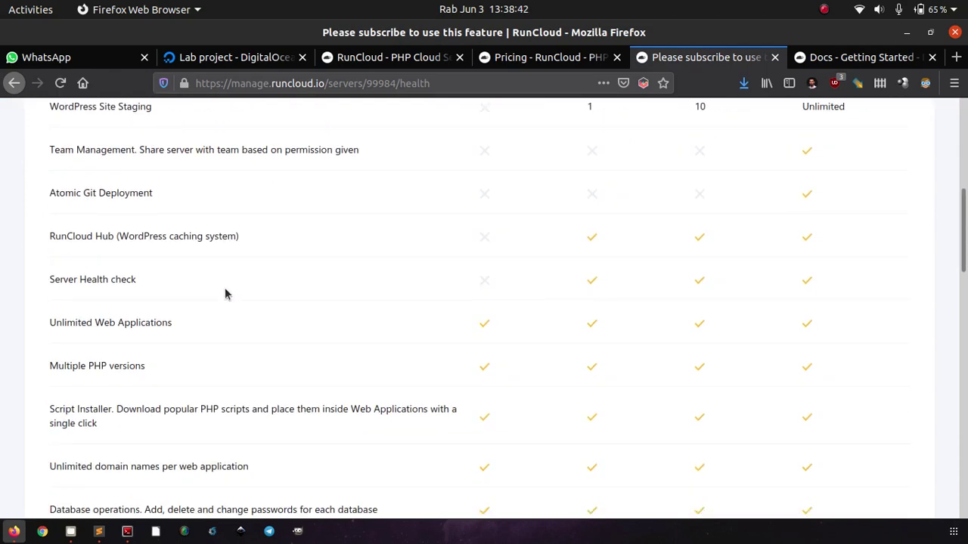
scroll(224, 294, down, 5)
scroll(224, 294, up, 8)
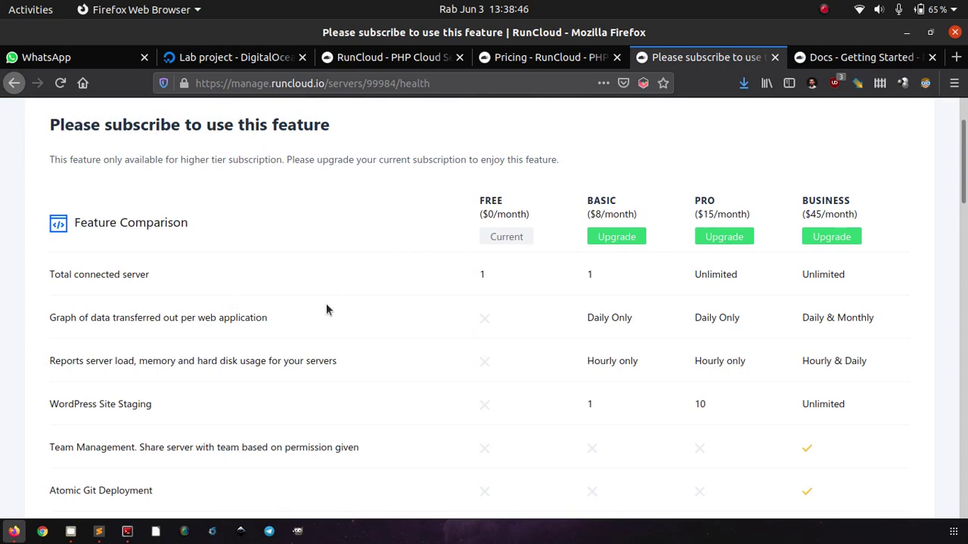
scroll(326, 309, up, 1)
scroll(326, 303, up, 2)
key(alt+Left)
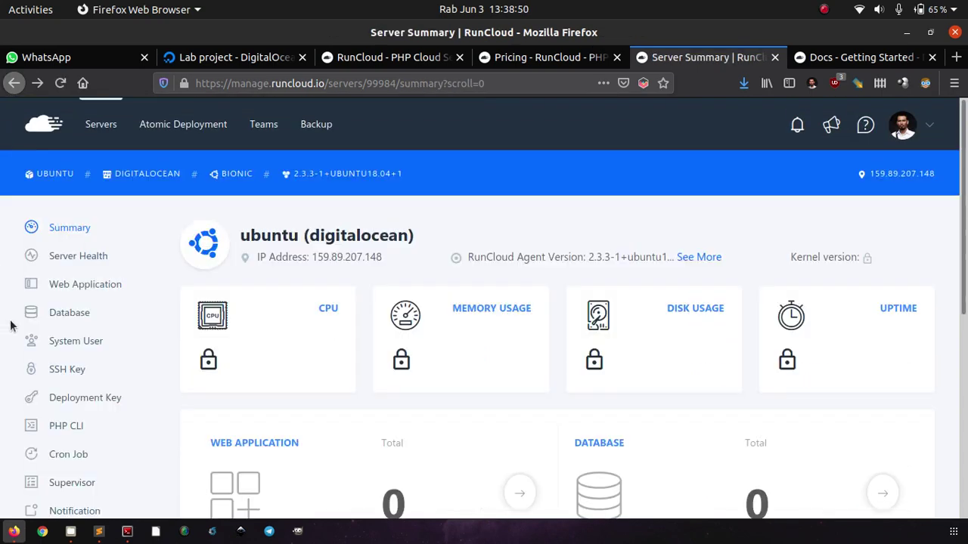
scroll(11, 325, down, 1)
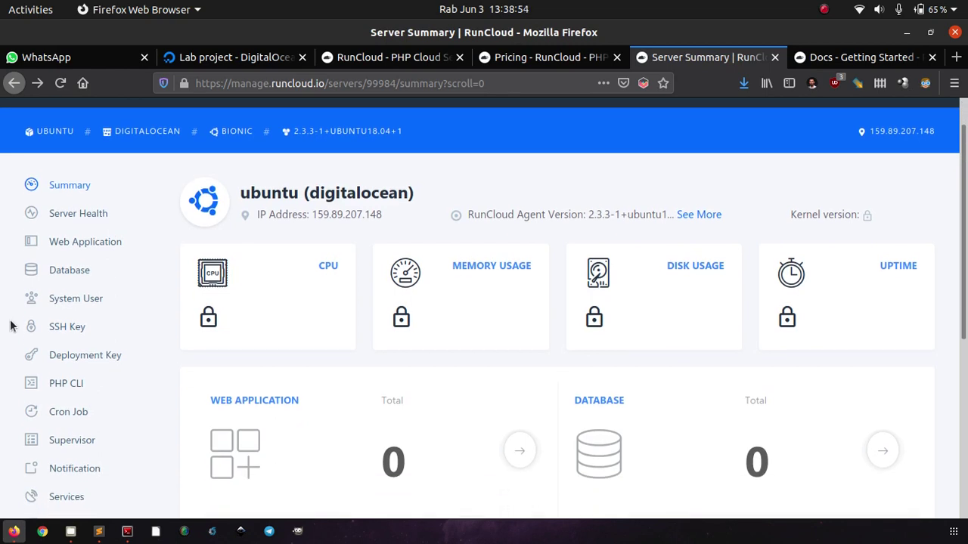
scroll(11, 325, down, 3)
scroll(10, 325, up, 3)
Create a database named runcloud from the server's Database page, leaving the default collation.
click(73, 271)
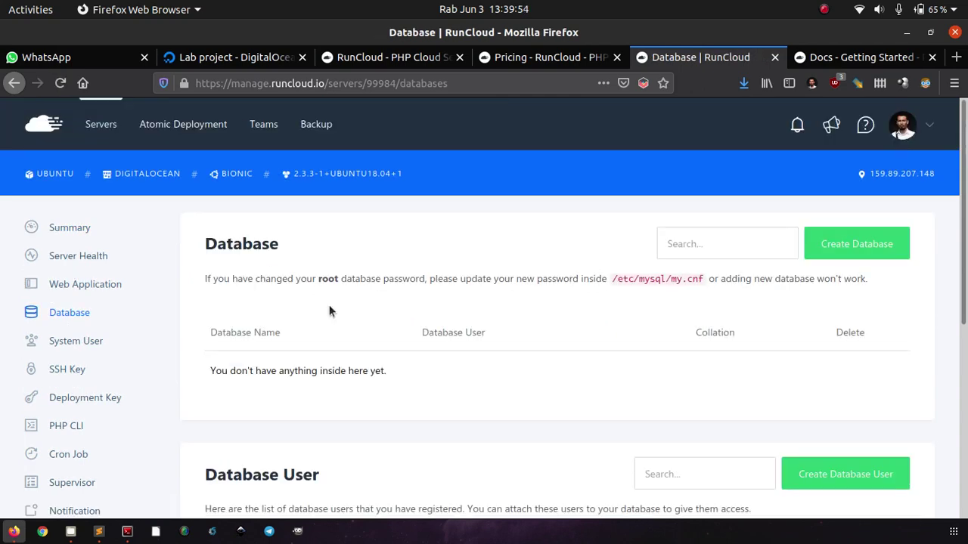
scroll(330, 308, down, 2)
scroll(329, 307, down, 2)
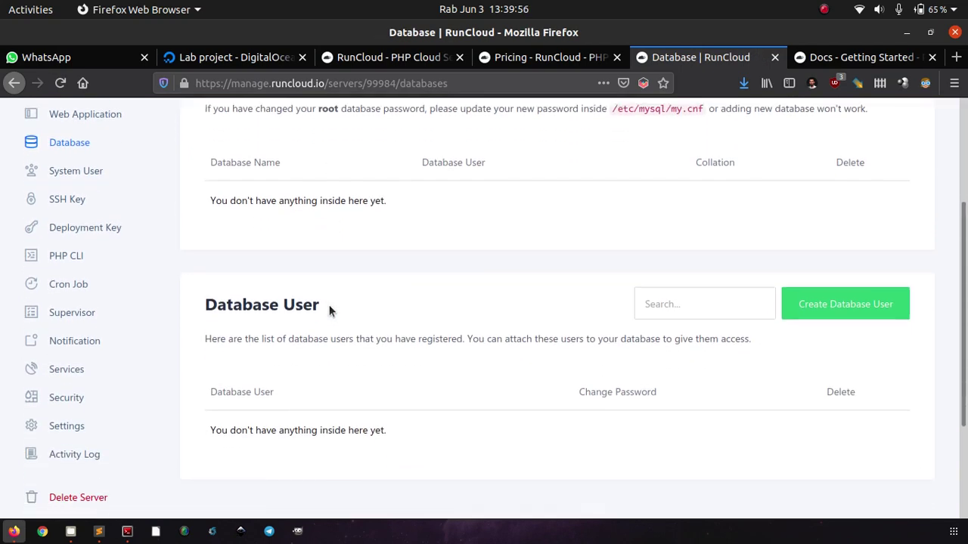
scroll(329, 307, up, 3)
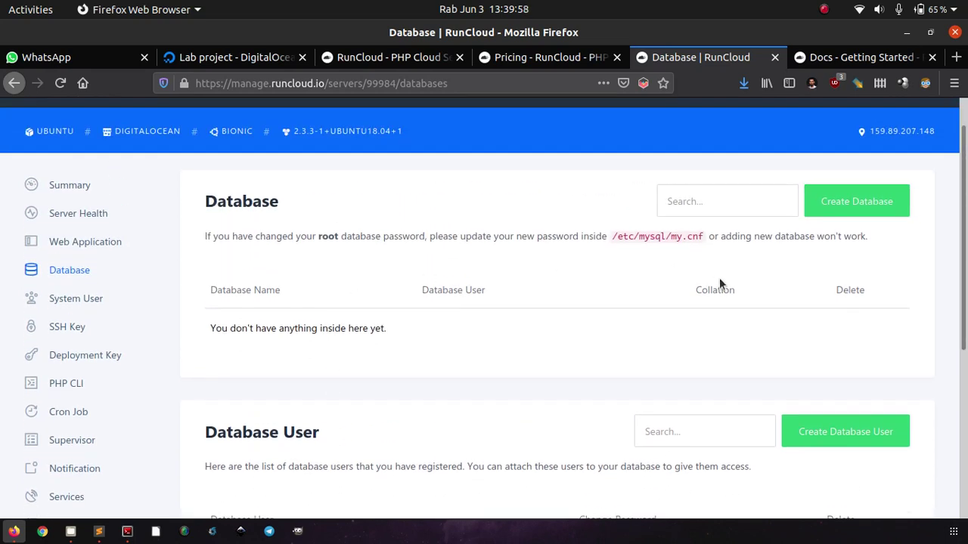
click(847, 199)
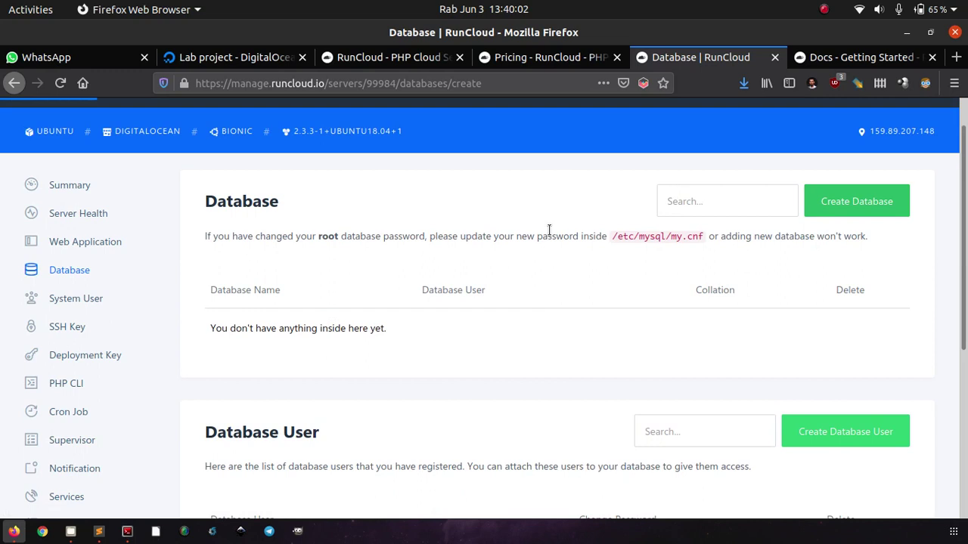
scroll(415, 307, down, 1)
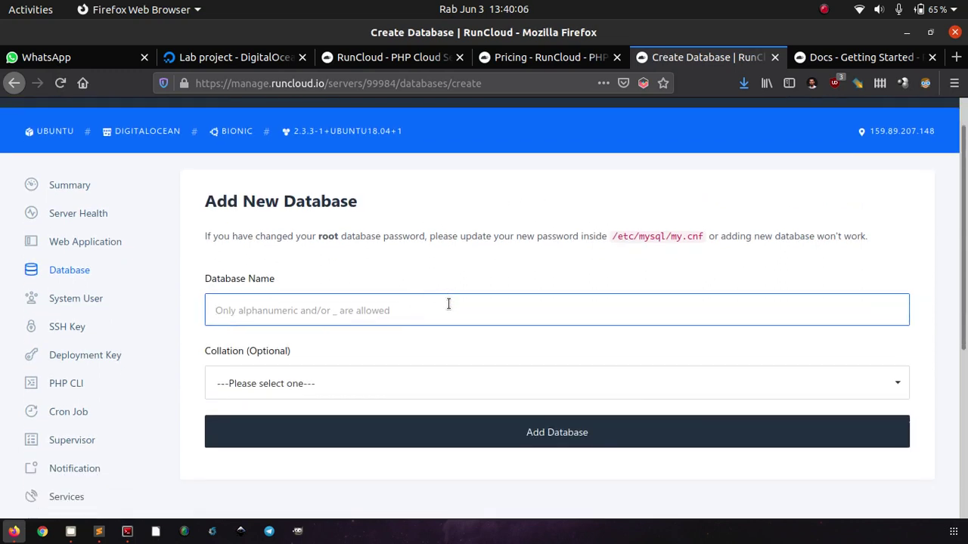
text(runcl)
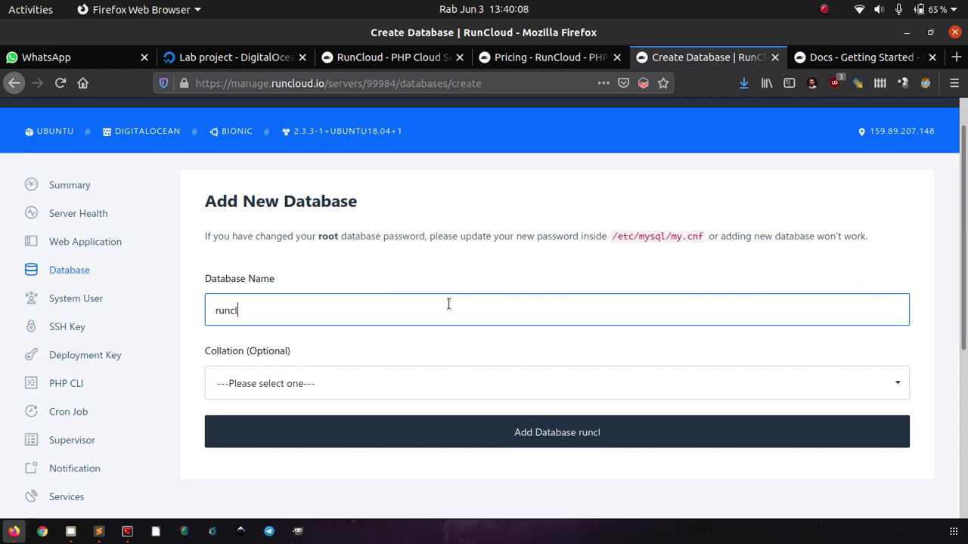
text(oud)
scroll(448, 304, down, 3)
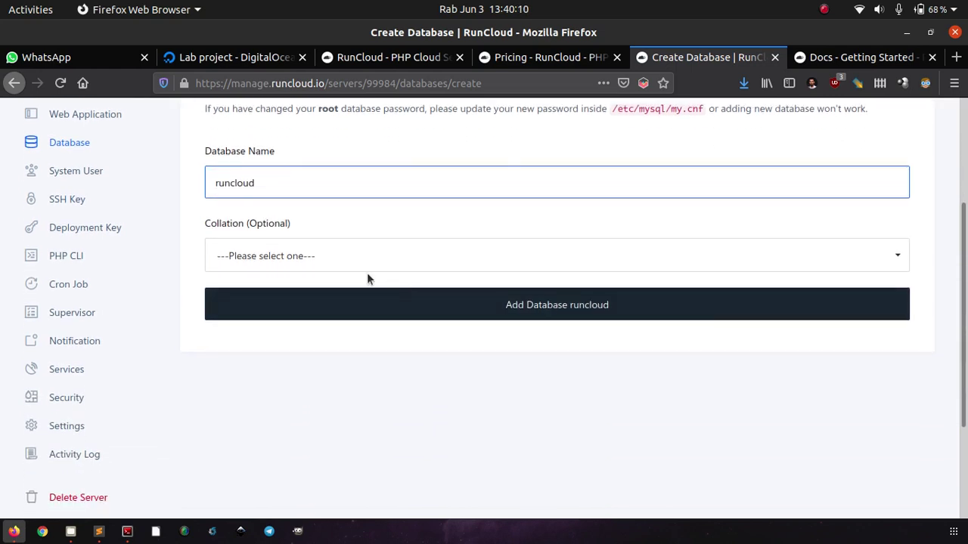
click(350, 261)
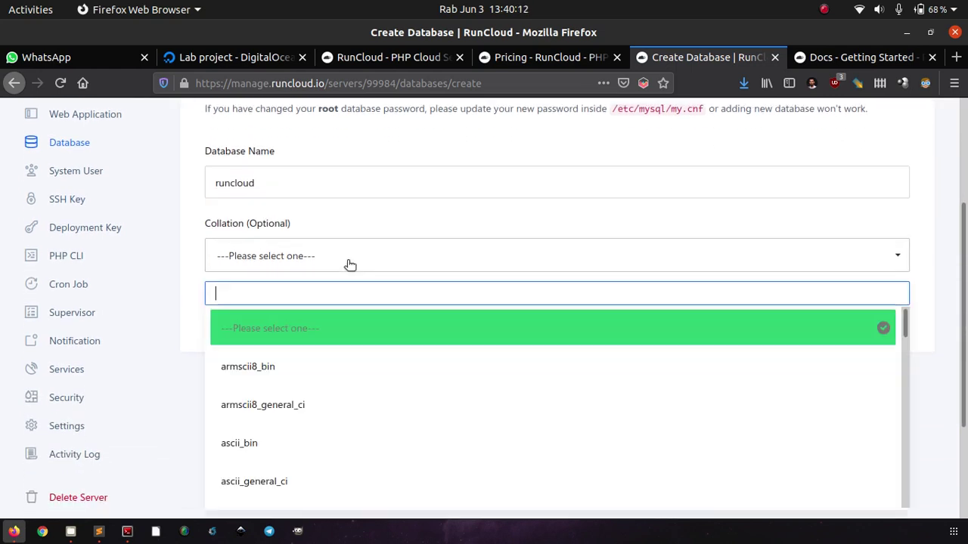
click(173, 367)
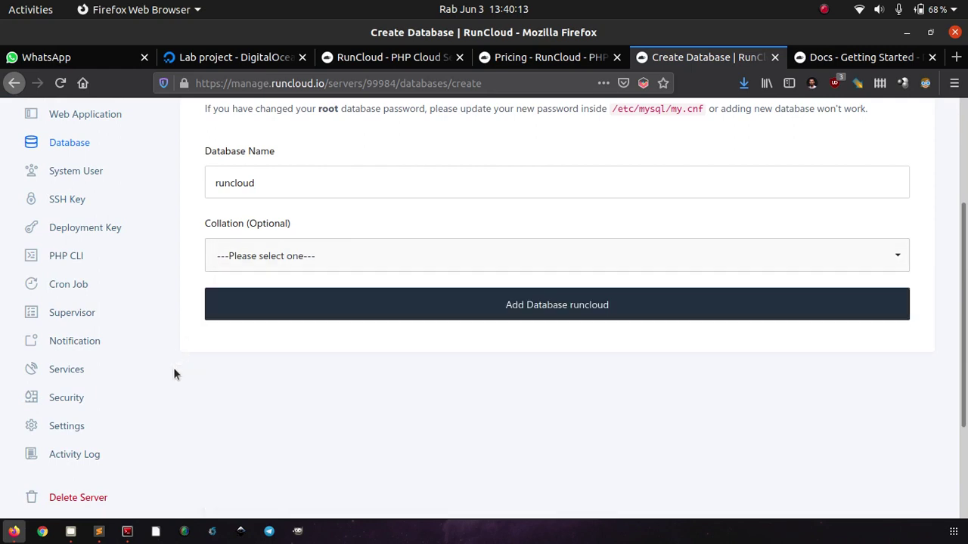
click(346, 306)
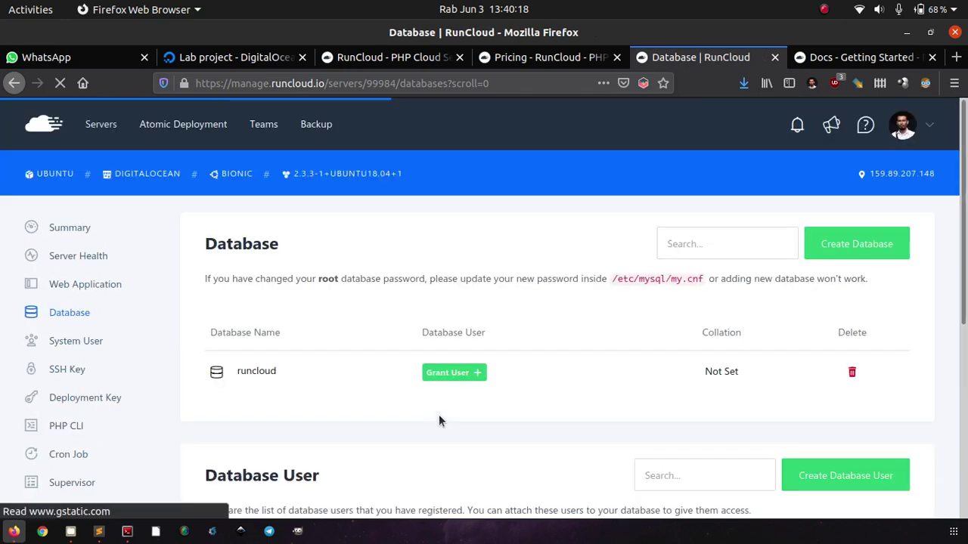
Open the form for a new database user.
scroll(438, 420, down, 2)
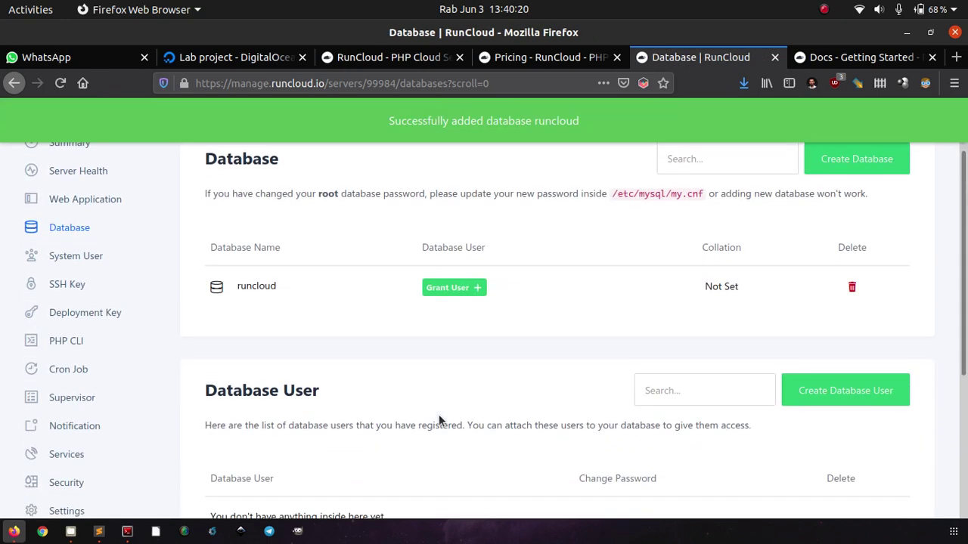
scroll(438, 415, down, 4)
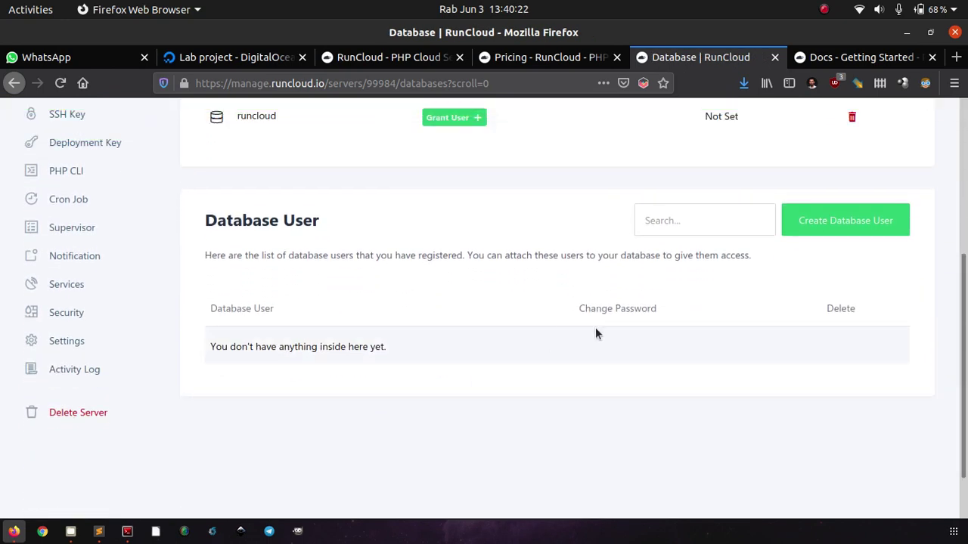
click(809, 231)
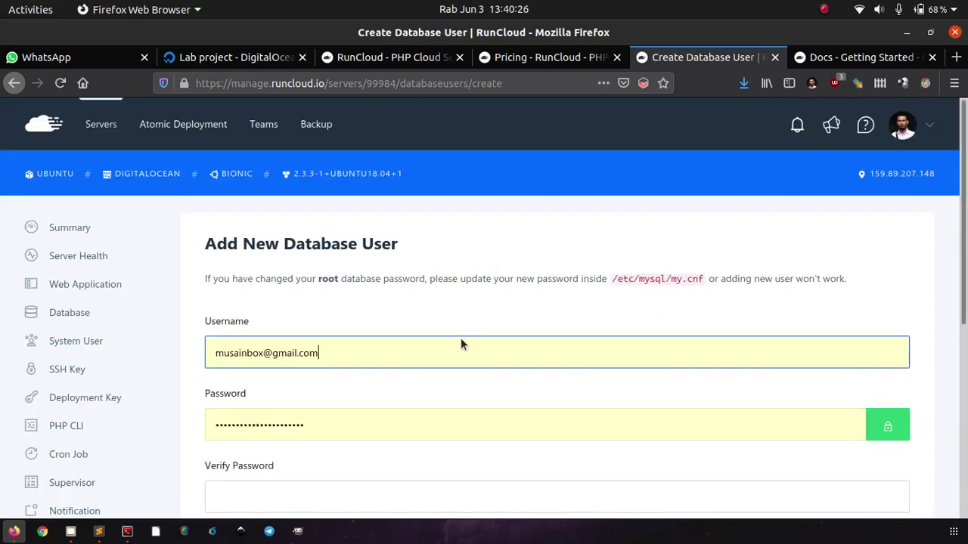
Replace the autofilled fields and add database user dbuser with a confirmed password.
scroll(507, 320, down, 4)
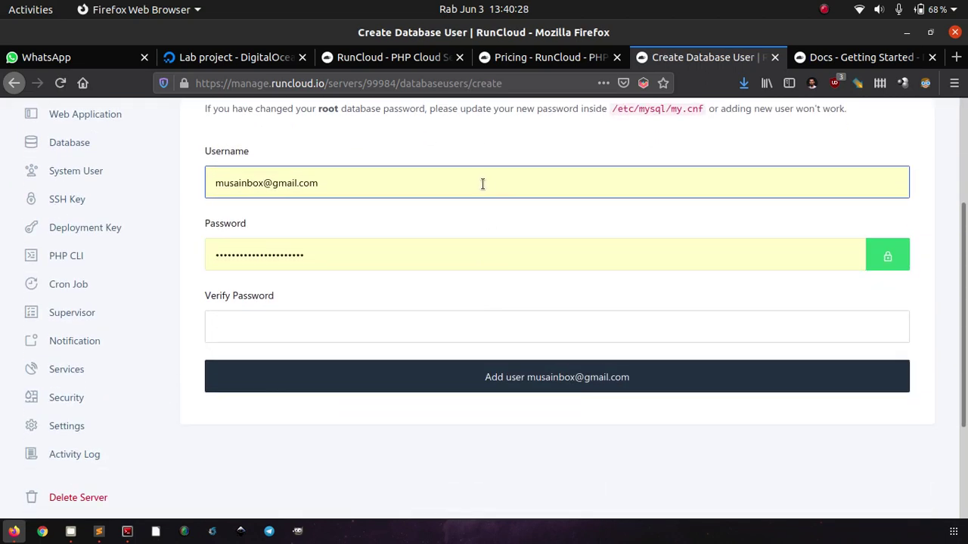
triple_click(482, 183)
key(BackSpace)
key(Tab)
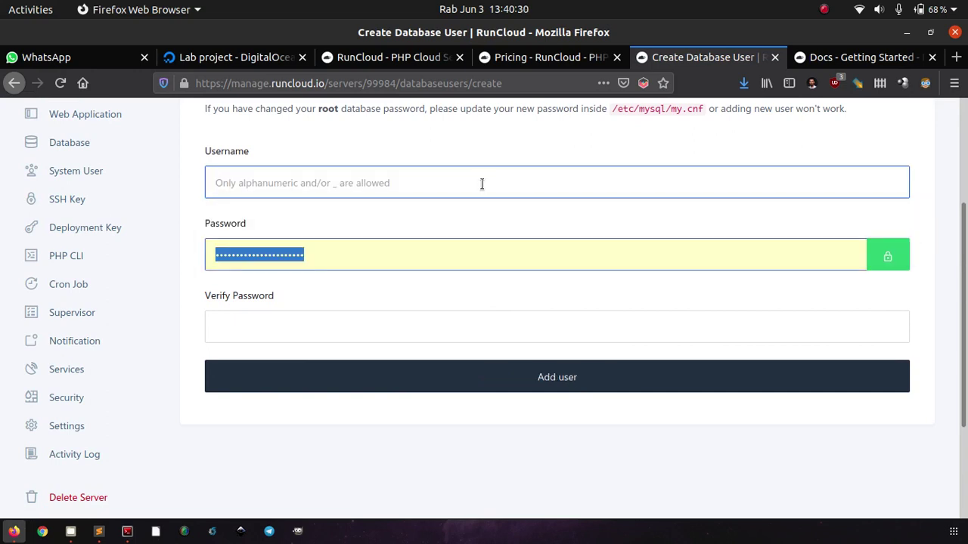
key(BackSpace)
click(482, 183)
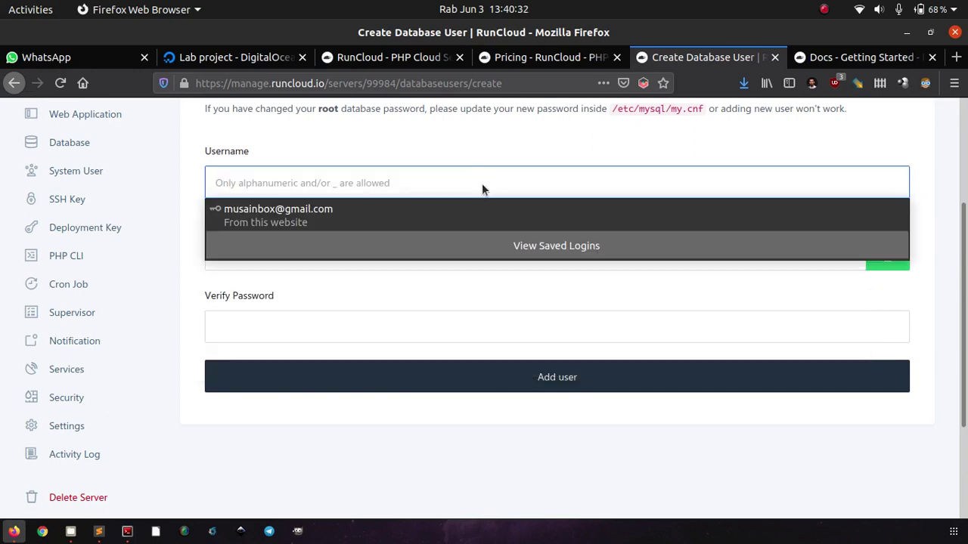
text(dbuser)
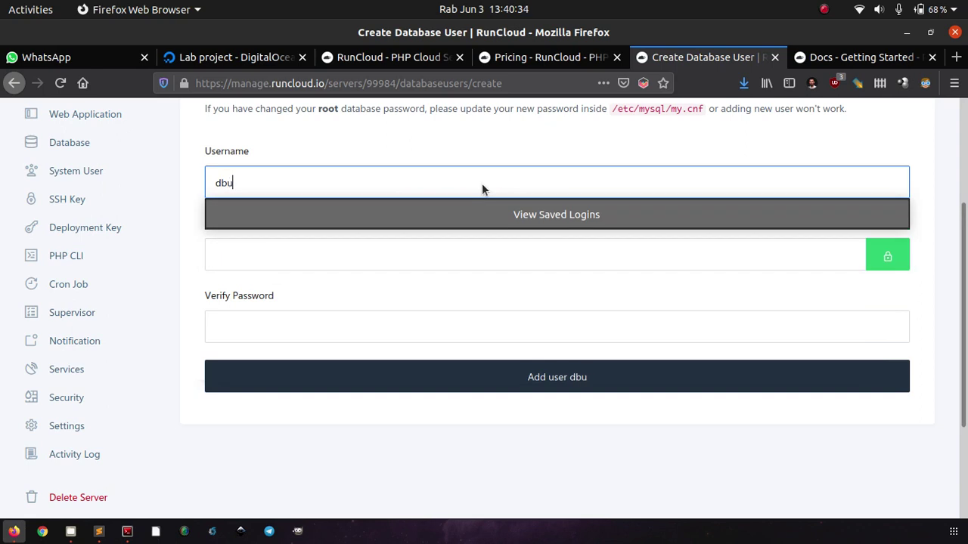
click(431, 255)
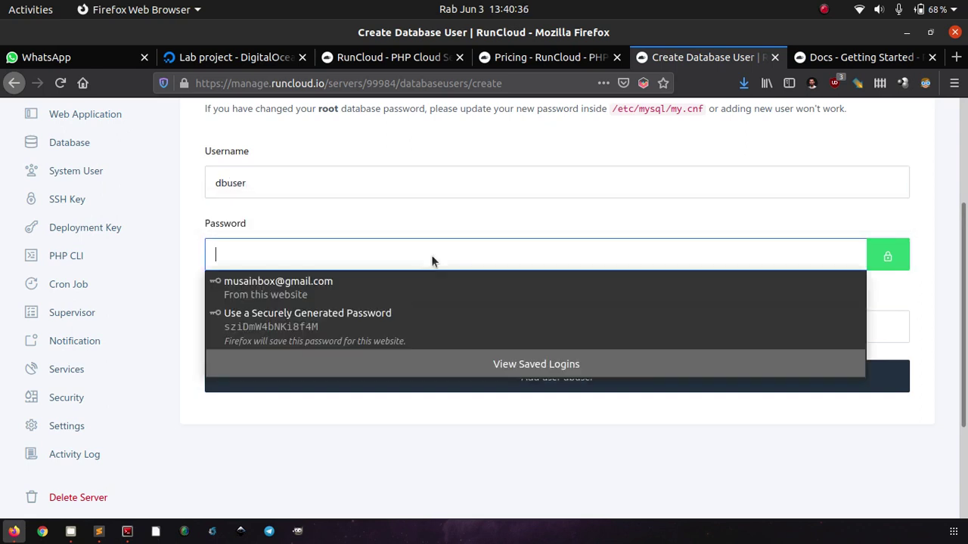
text(1234)
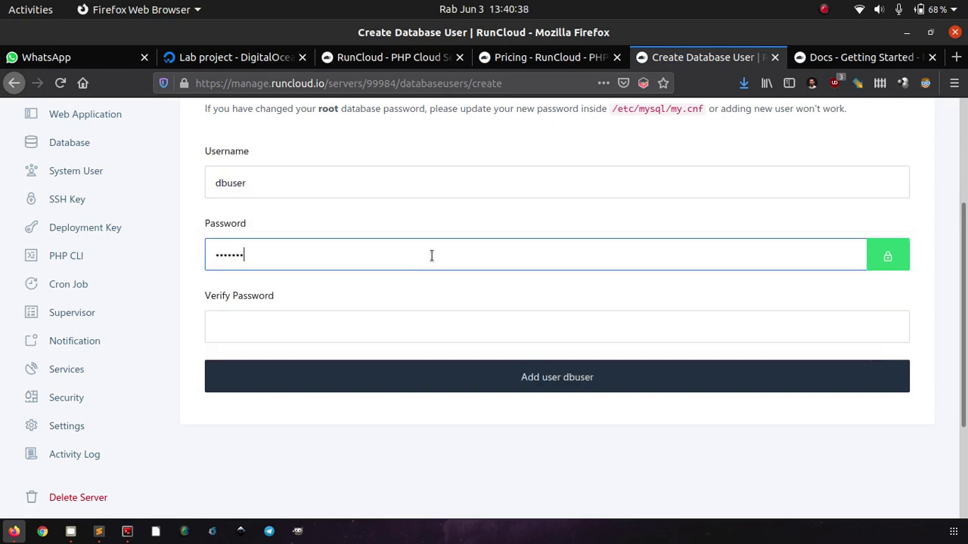
click(386, 329)
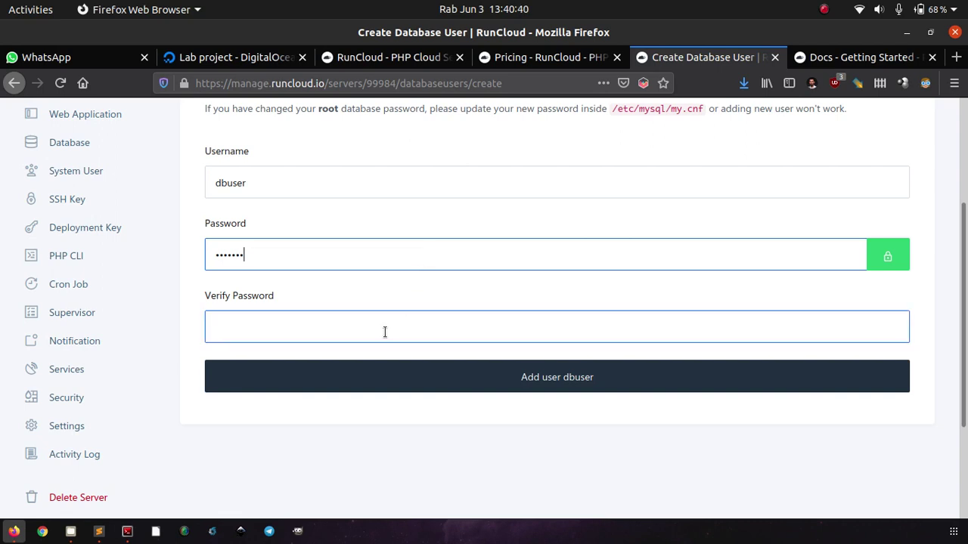
text(12)
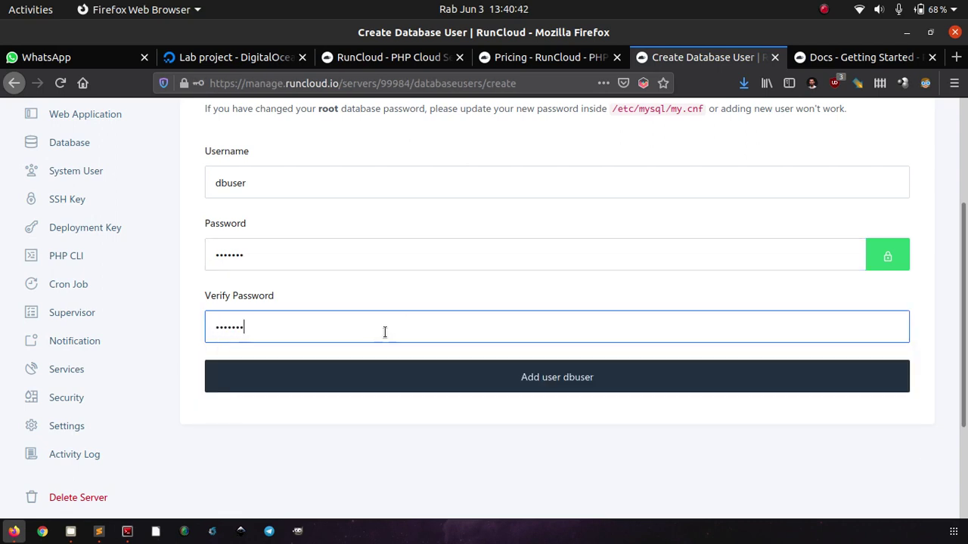
click(352, 378)
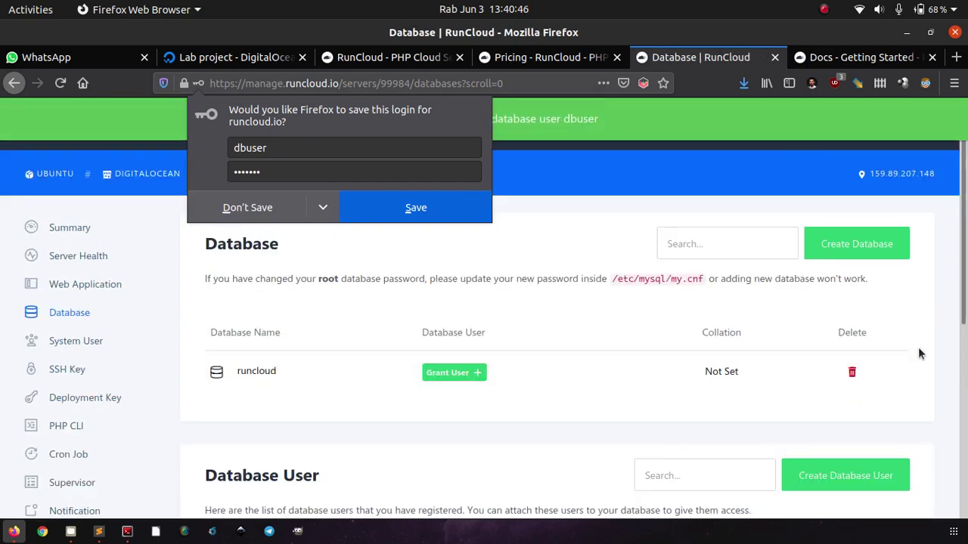
Dismiss Firefox's save-login prompt and open Grant User for the runcloud database.
click(950, 329)
scroll(950, 329, down, 5)
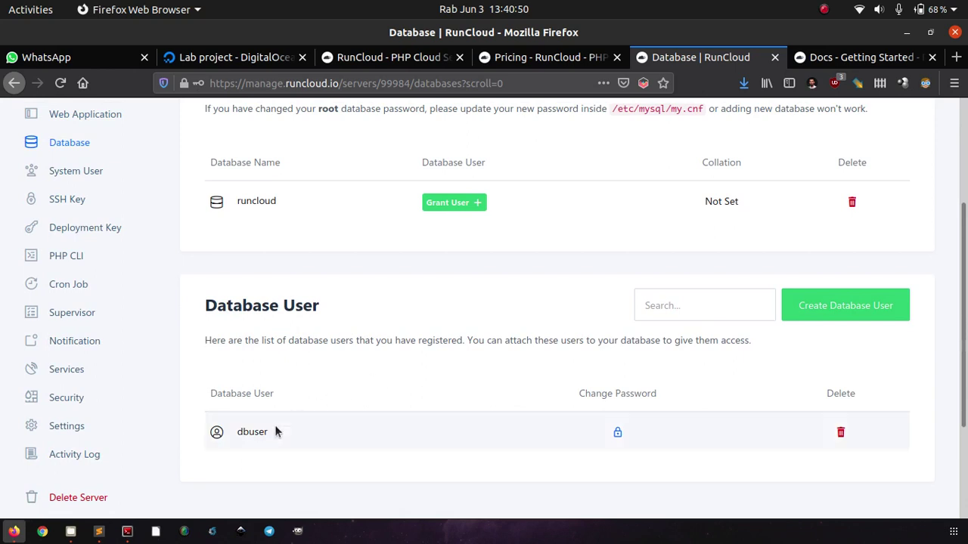
click(437, 204)
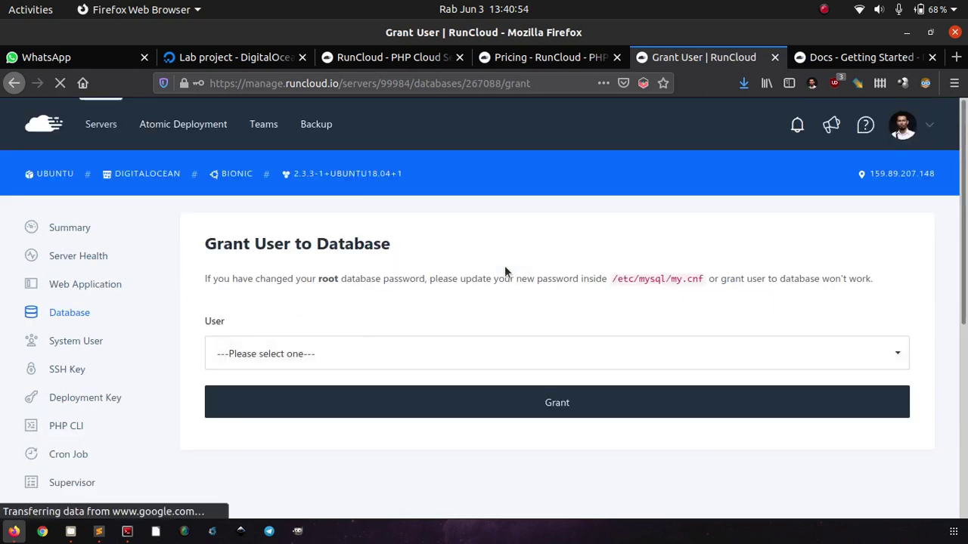
Select dbuser in the Grant User to Database form and grant it to runcloud.
scroll(504, 265, down, 2)
click(432, 270)
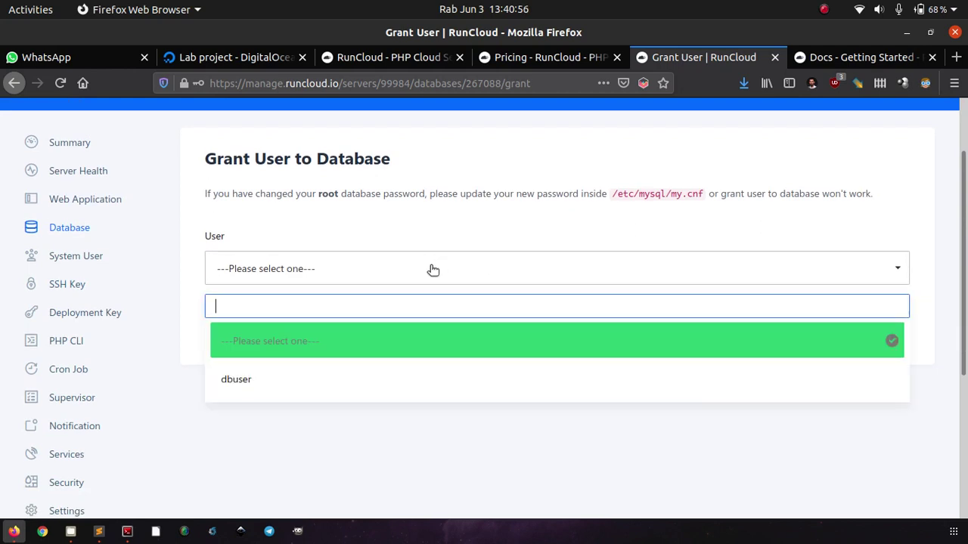
click(352, 383)
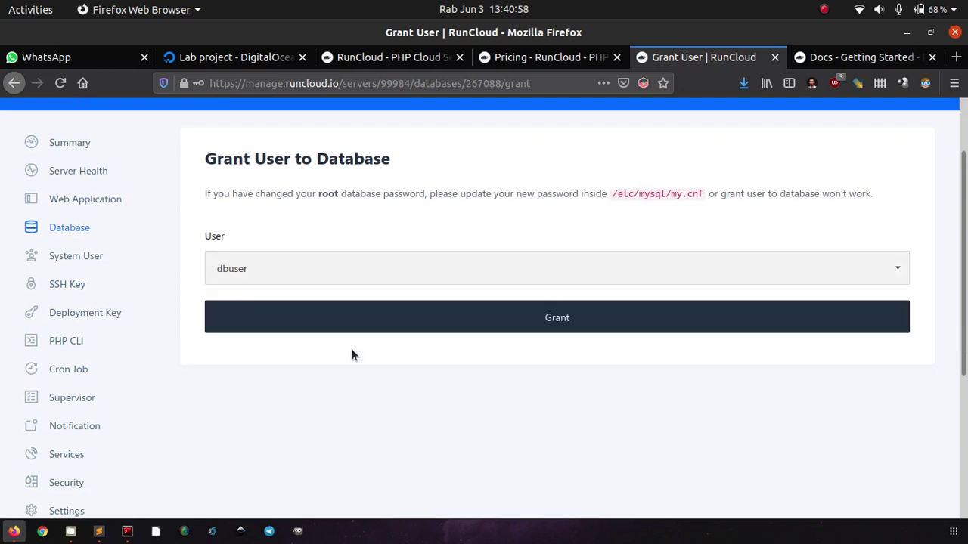
click(282, 265)
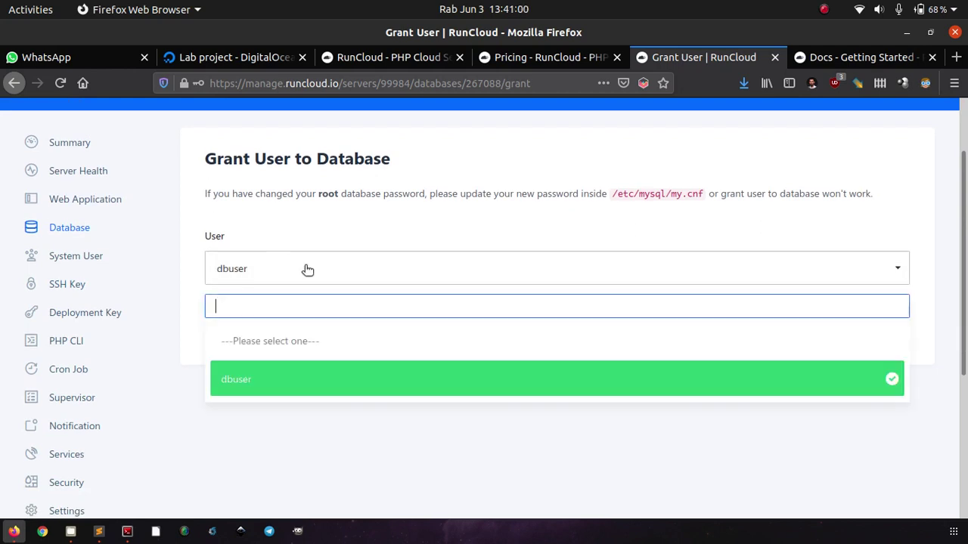
click(311, 411)
click(368, 330)
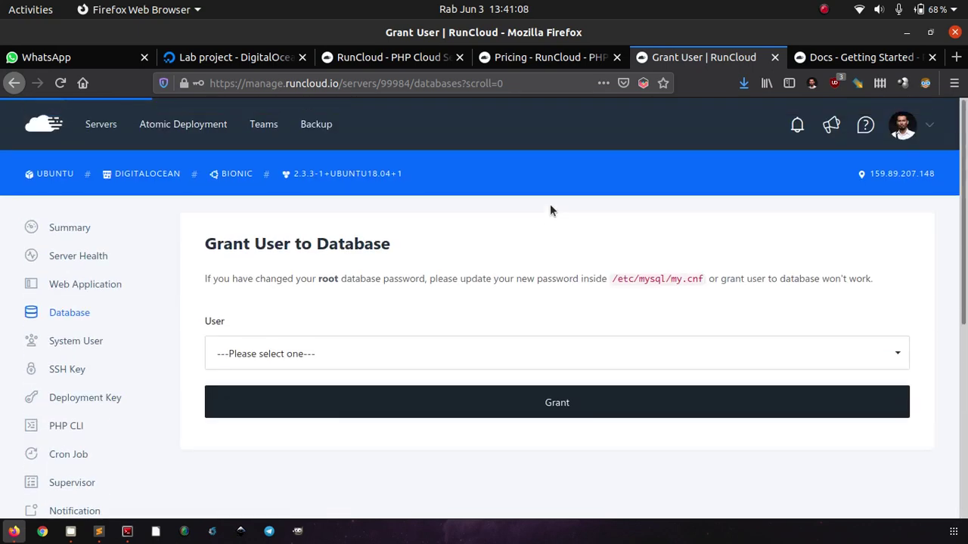
scroll(457, 303, down, 5)
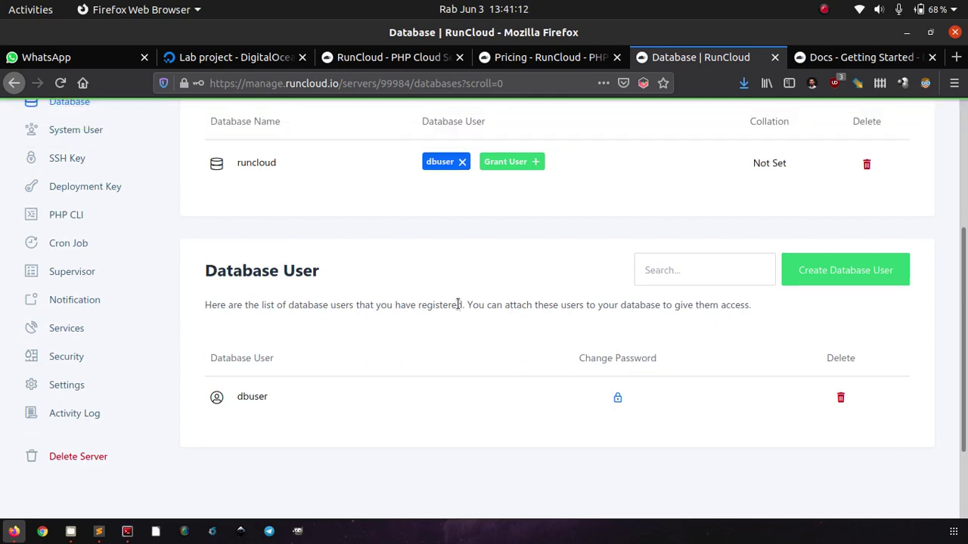
scroll(458, 303, up, 3)
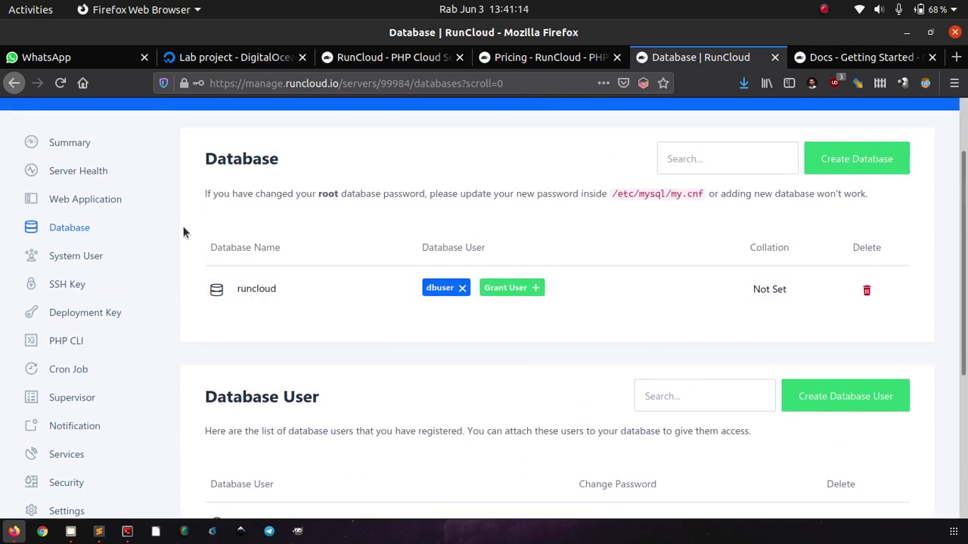
From the server's Web Application page, start a new web app to reach the type choices.
click(116, 202)
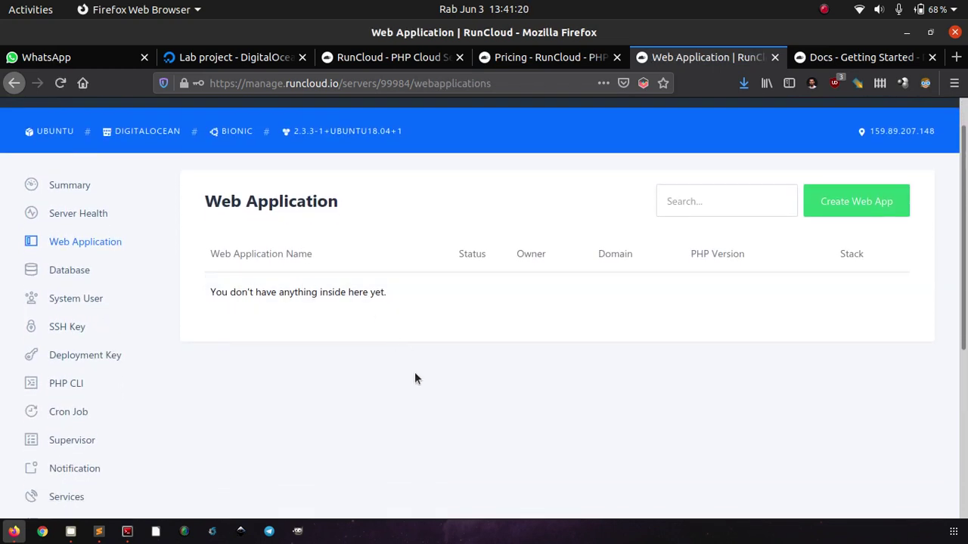
scroll(414, 374, down, 3)
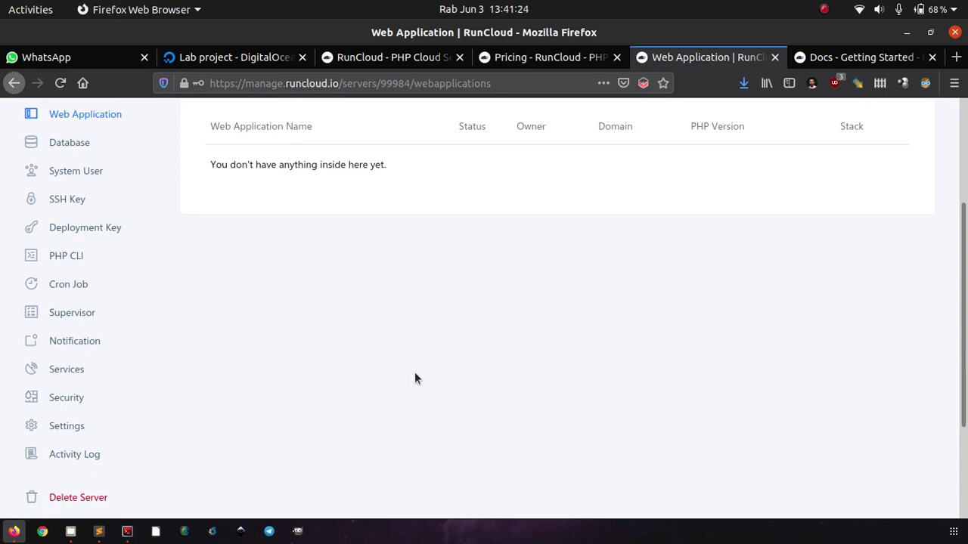
scroll(415, 372, up, 4)
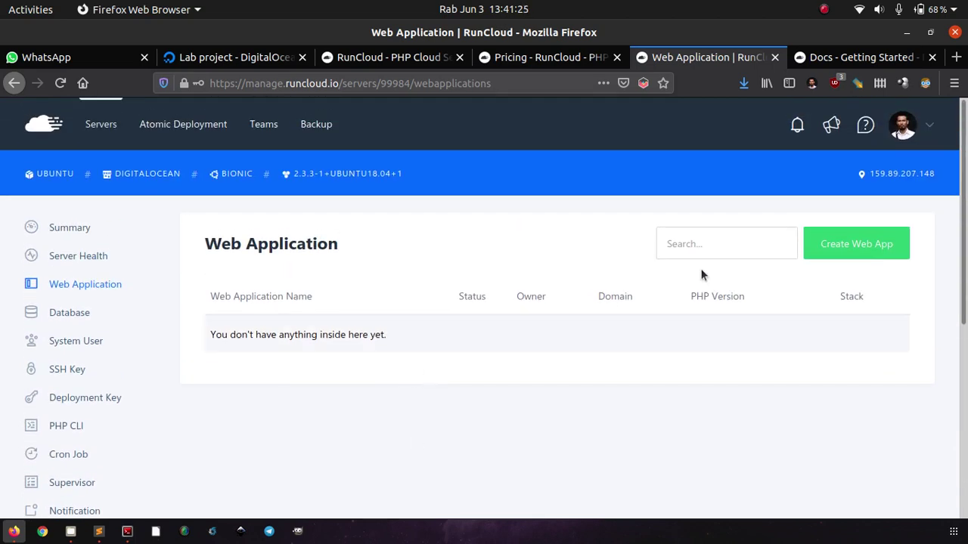
click(830, 253)
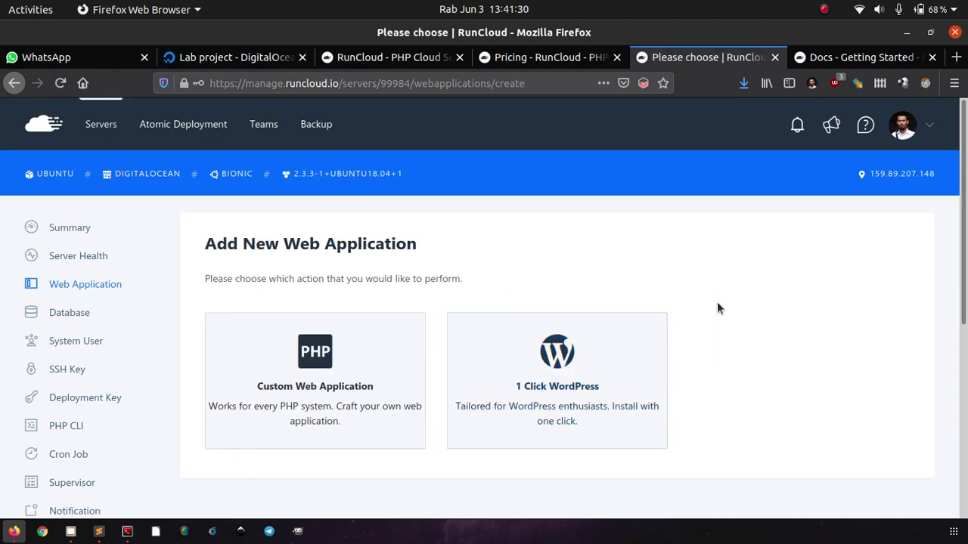
scroll(717, 302, down, 2)
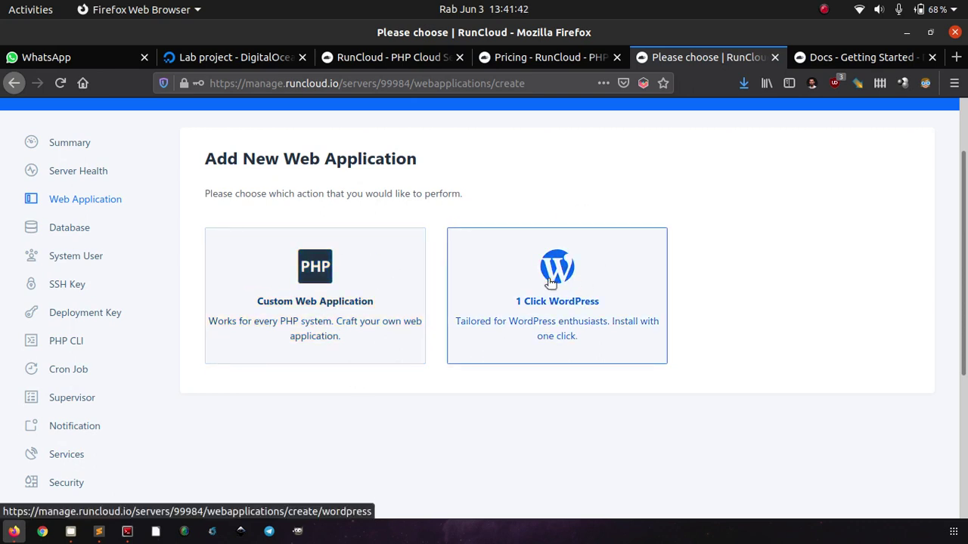
Choose 1 Click WordPress, name the app runcloud, and set domain runcloud.defnex.com.
click(614, 268)
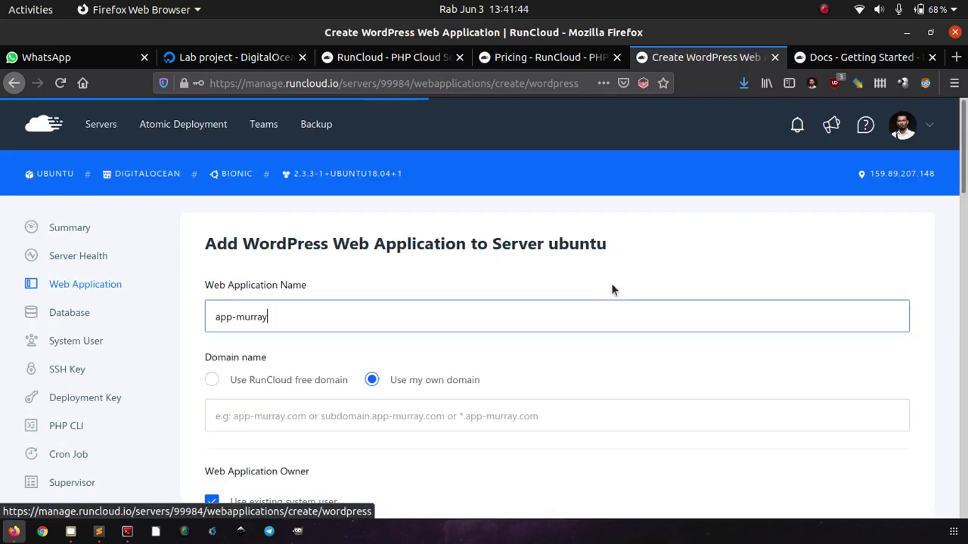
scroll(781, 370, down, 3)
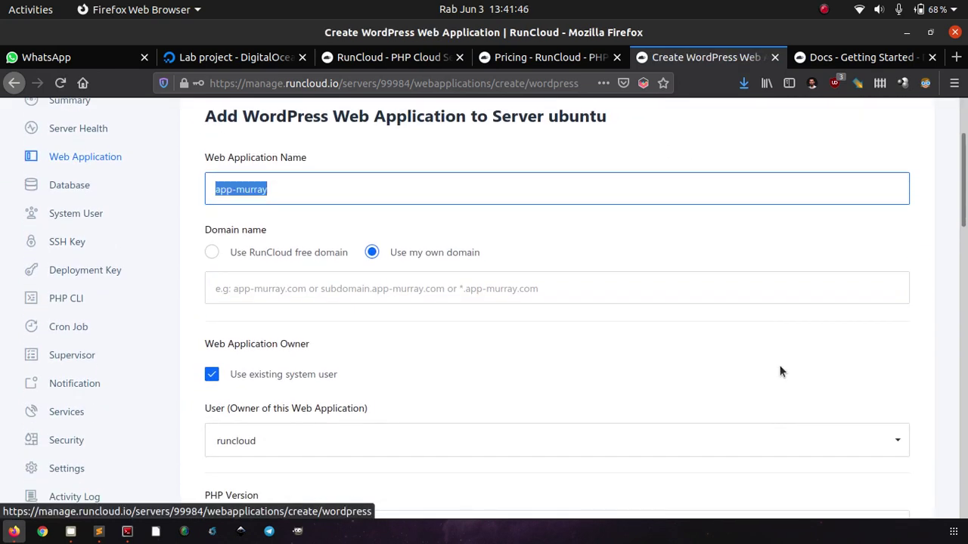
text(runc)
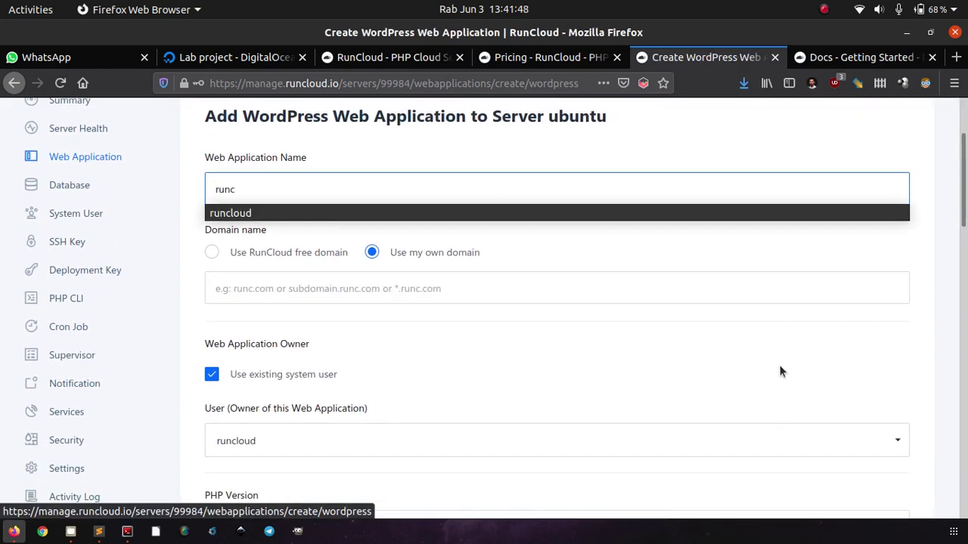
click(669, 212)
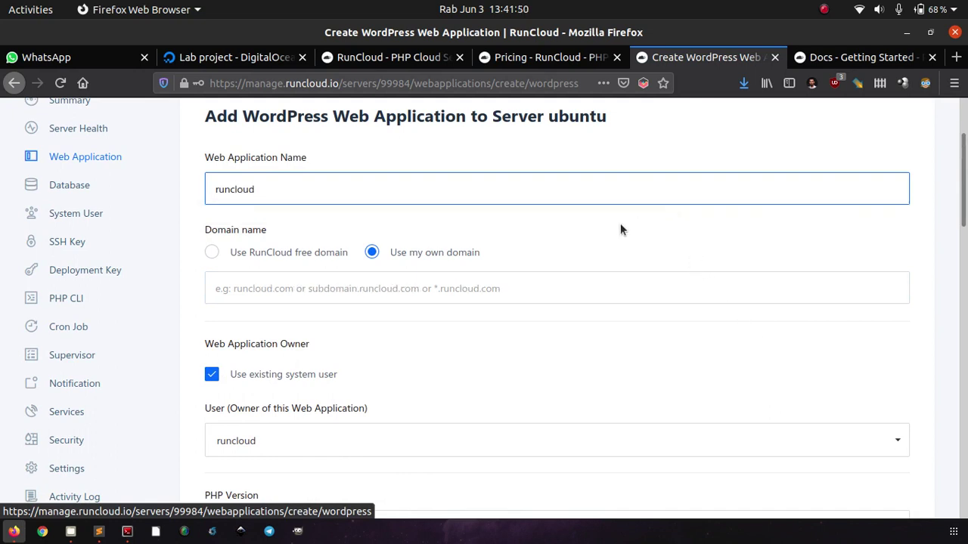
click(442, 284)
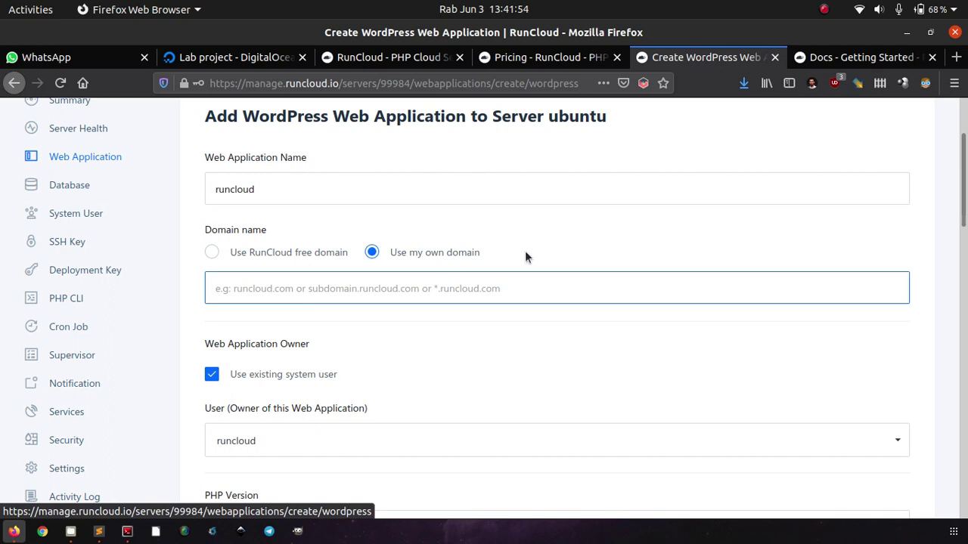
text(runcloud)
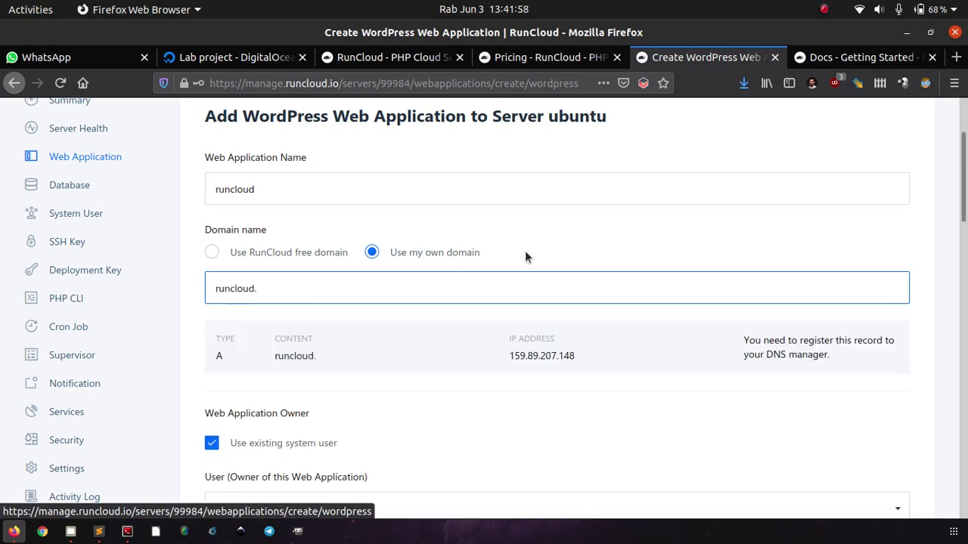
text(.defnex.com)
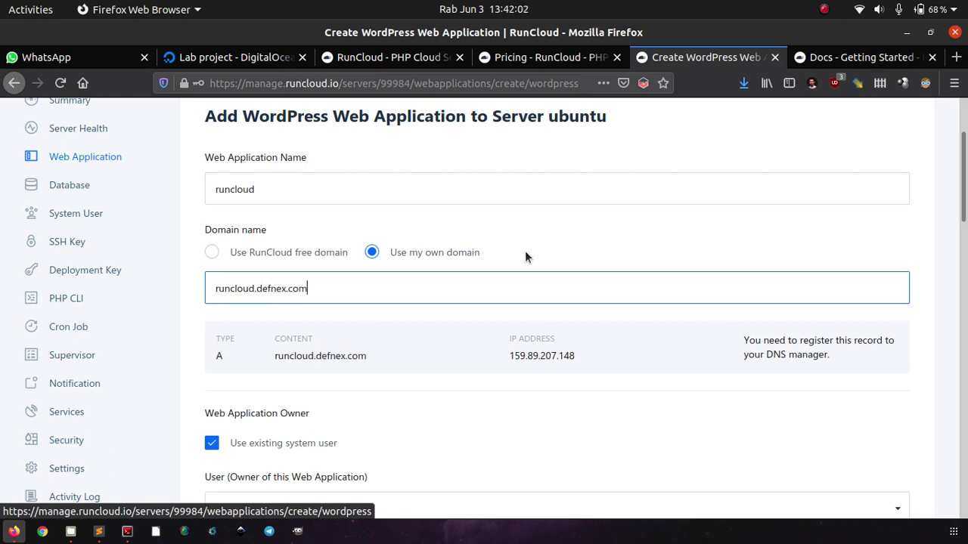
scroll(554, 373, down, 2)
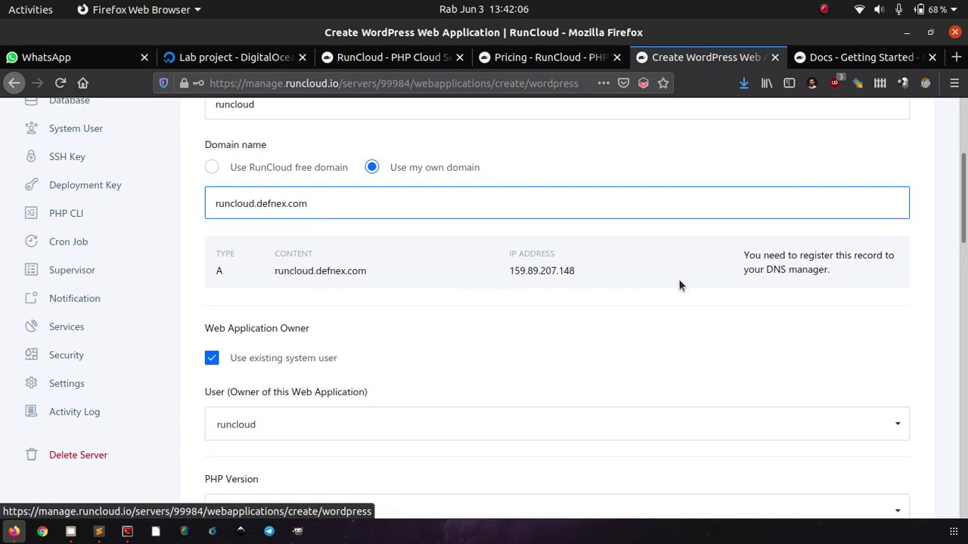
scroll(613, 305, down, 4)
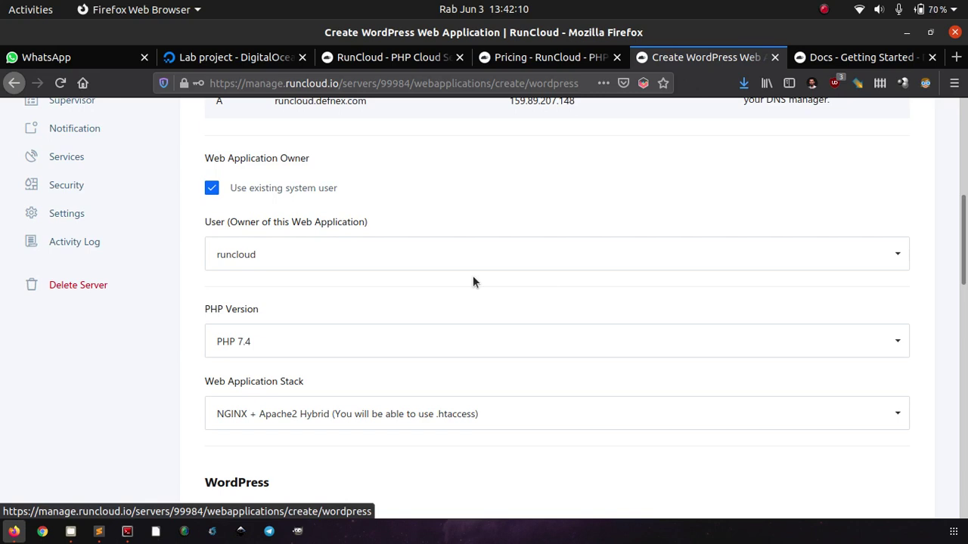
Switch from the existing runcloud user to a new system user named admin.
click(417, 254)
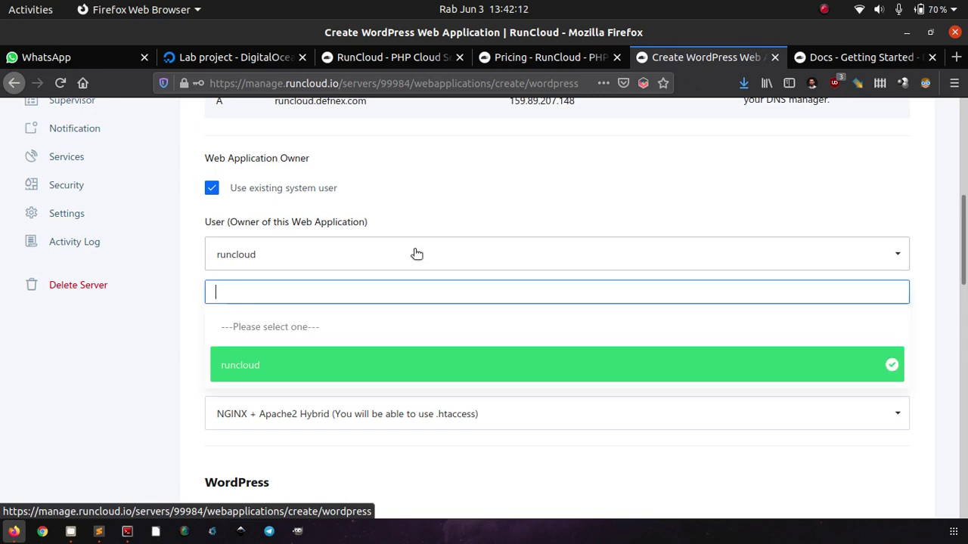
click(416, 254)
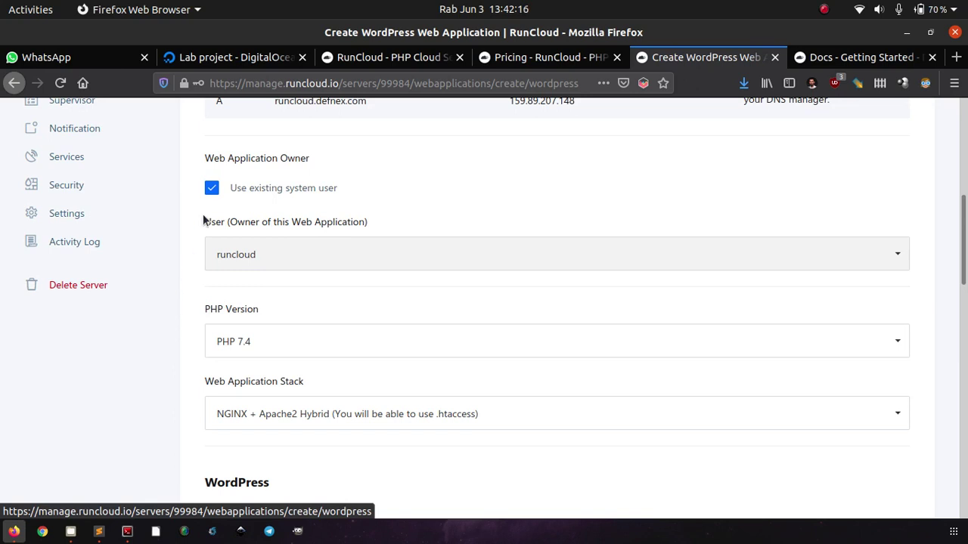
click(212, 191)
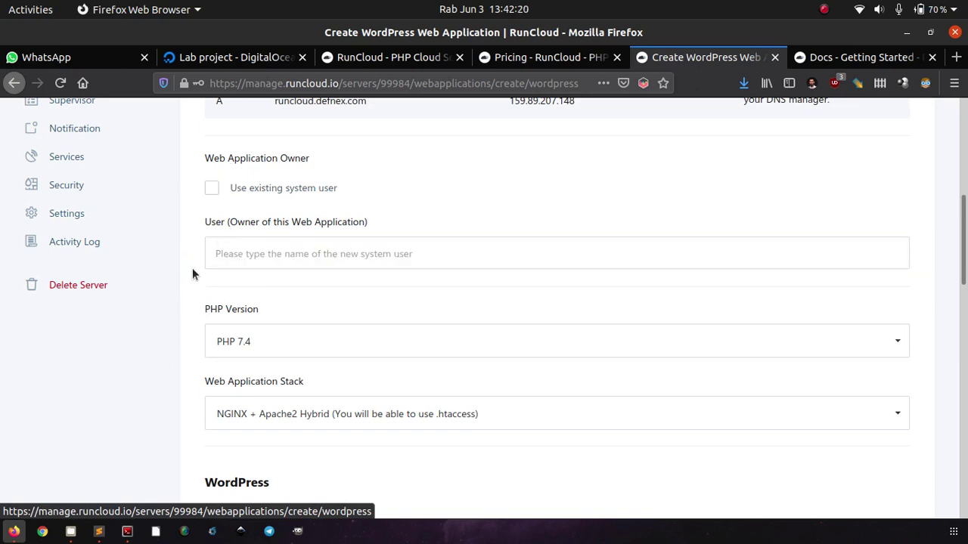
click(232, 255)
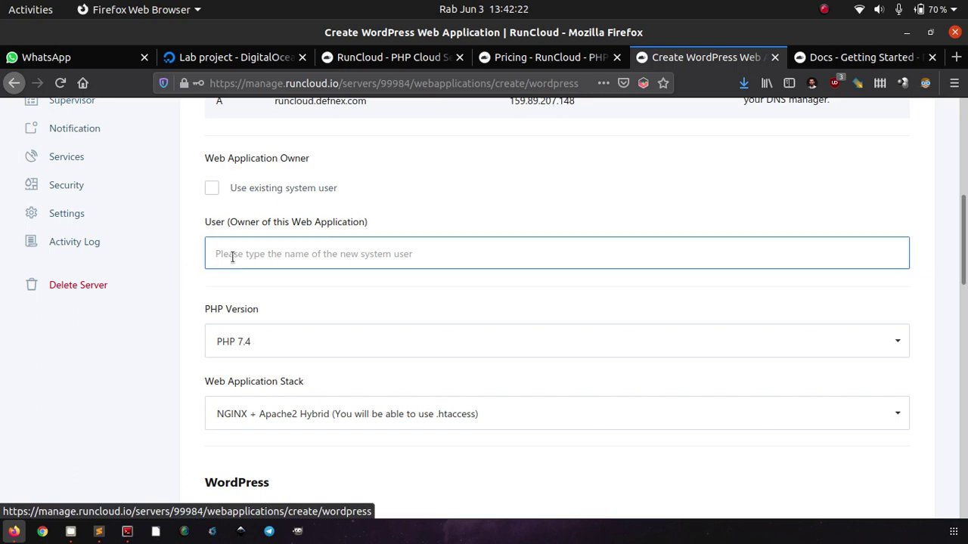
text(runcloud)
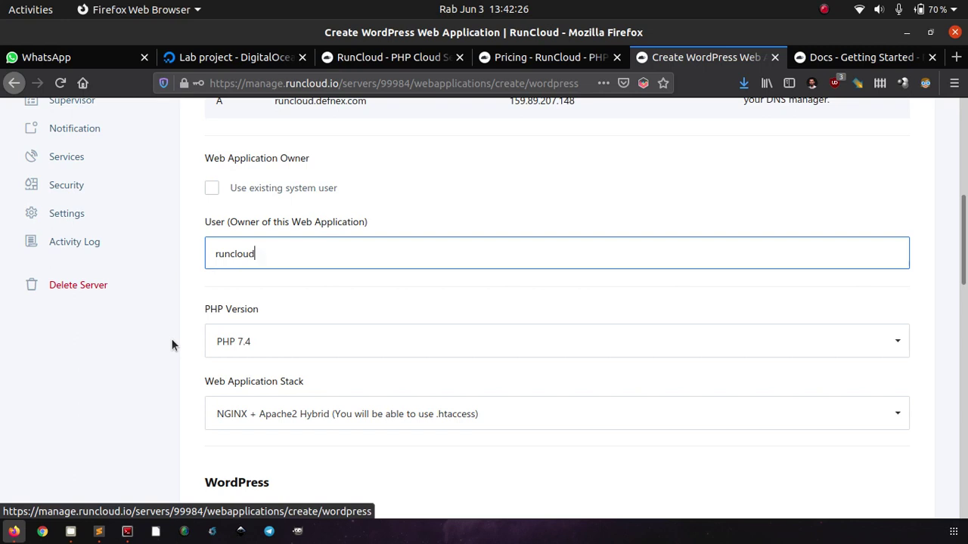
key(ctrl+a)
text(admin)
Leave the web app's PHP version at 7.4.
scroll(172, 341, down, 3)
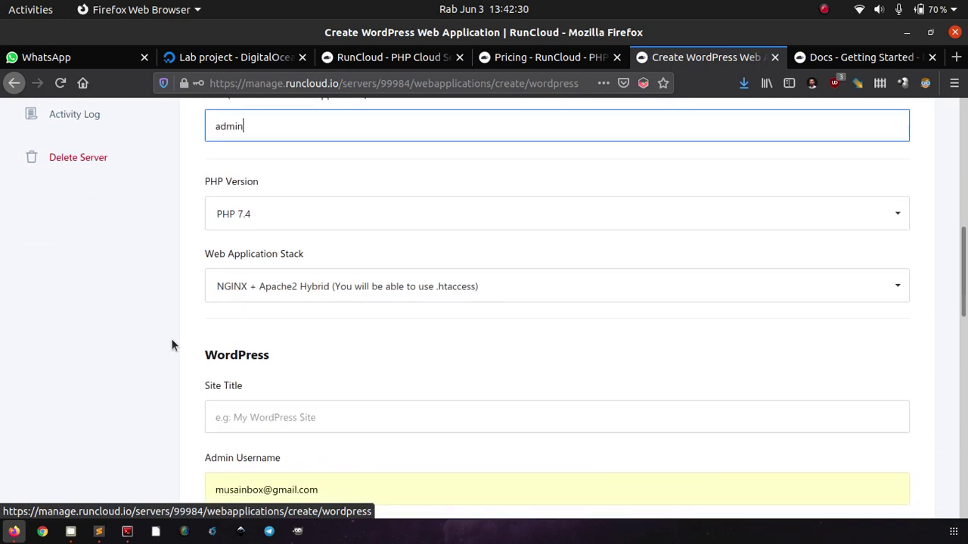
click(265, 216)
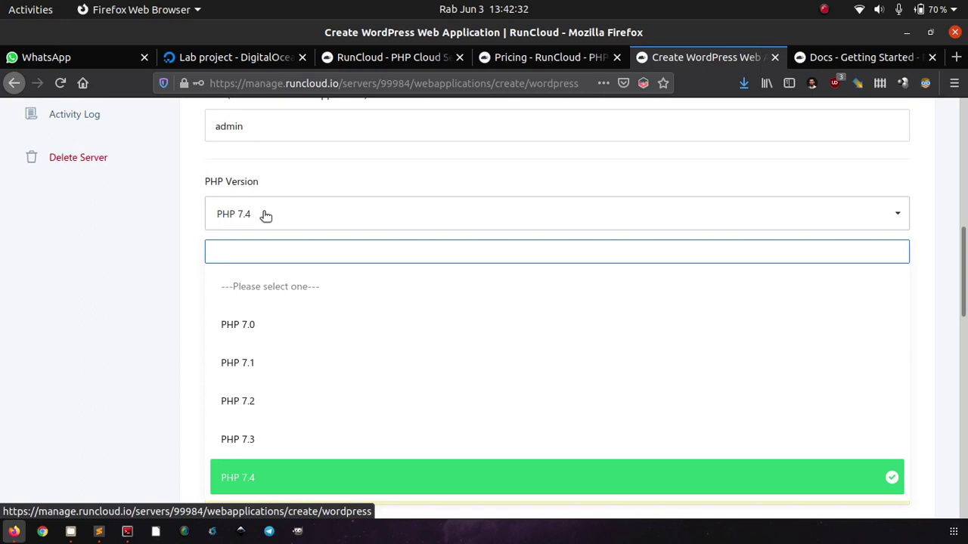
click(265, 216)
click(156, 291)
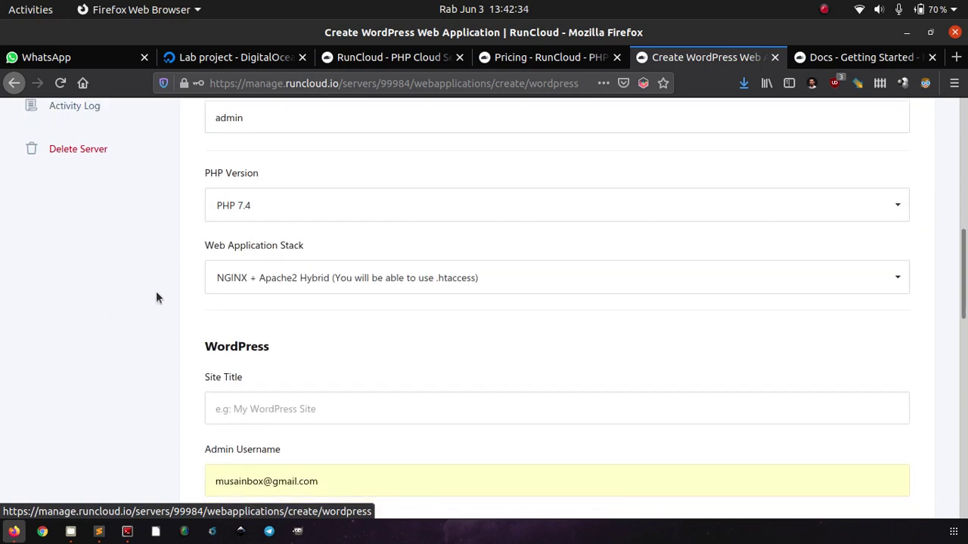
scroll(157, 297, down, 2)
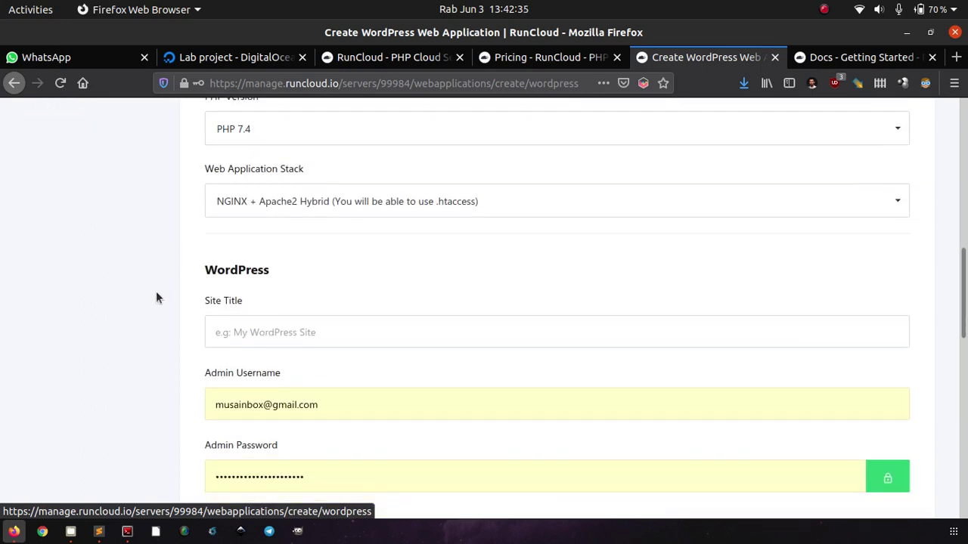
click(256, 214)
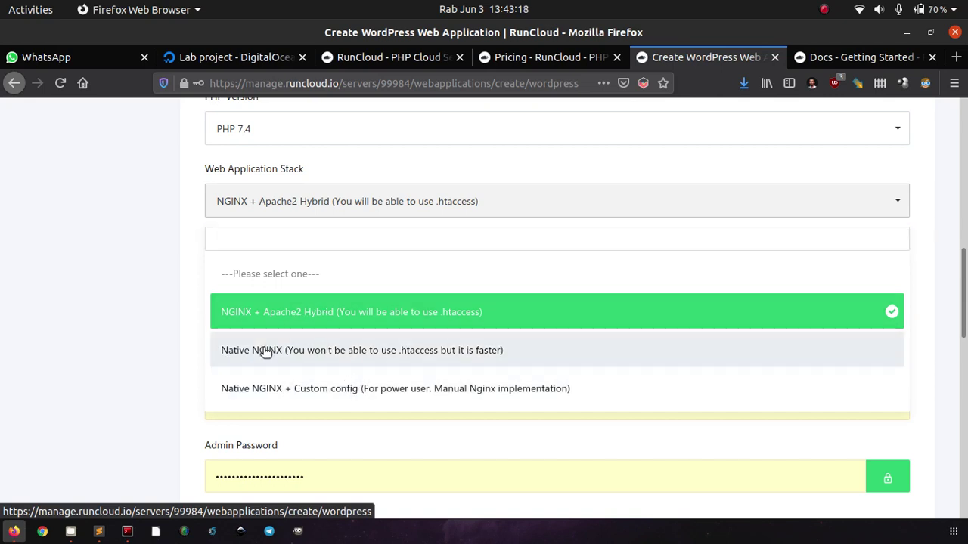
Choose the Native NGINX stack and enter 'WordPress' as the site title.
click(265, 352)
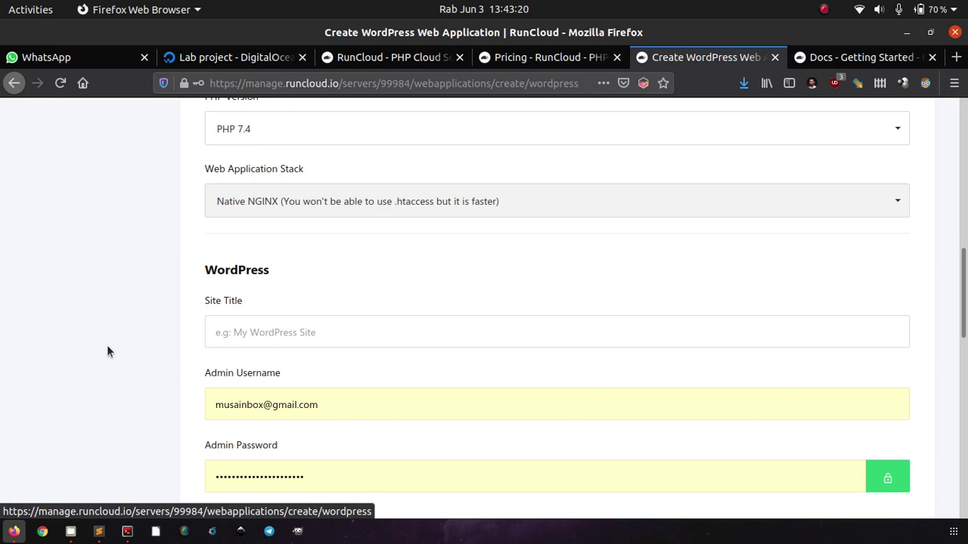
scroll(107, 352, down, 1)
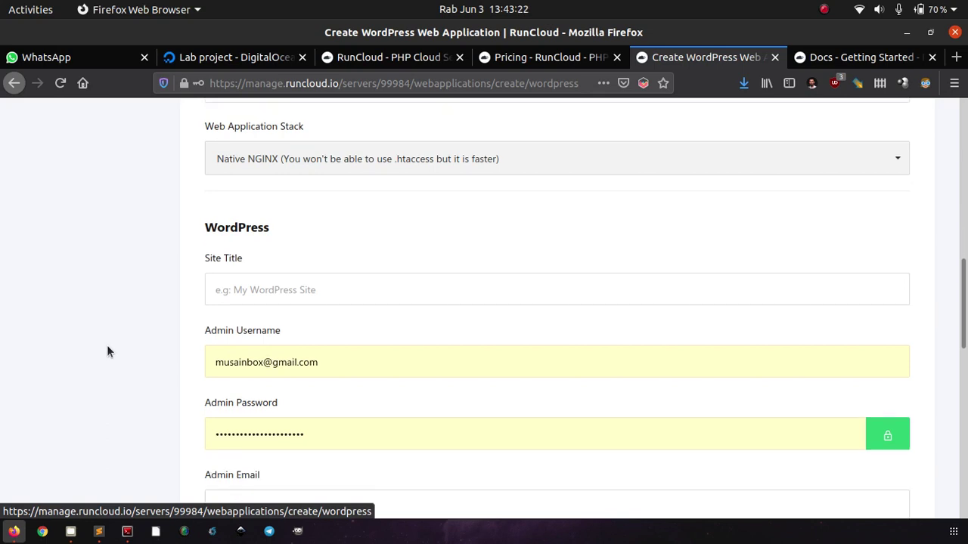
click(262, 281)
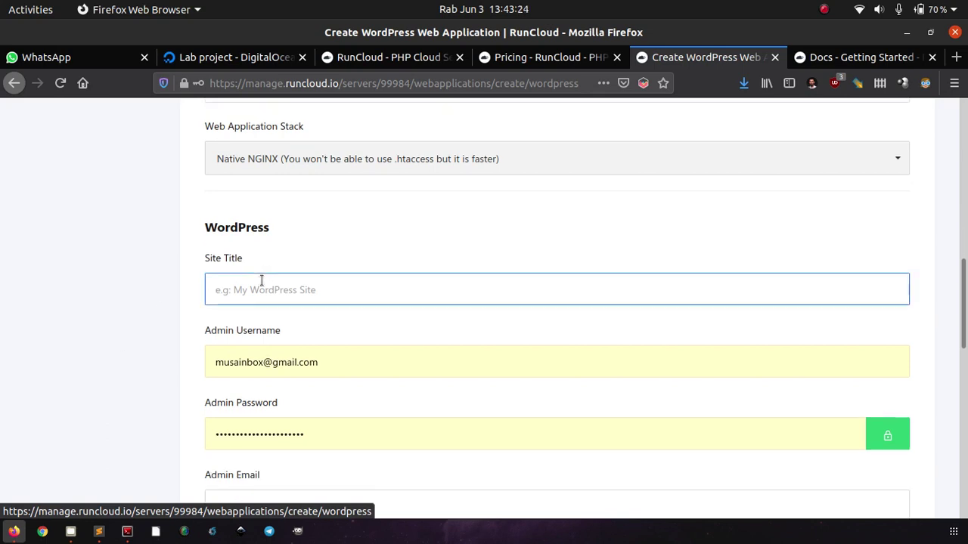
text(R)
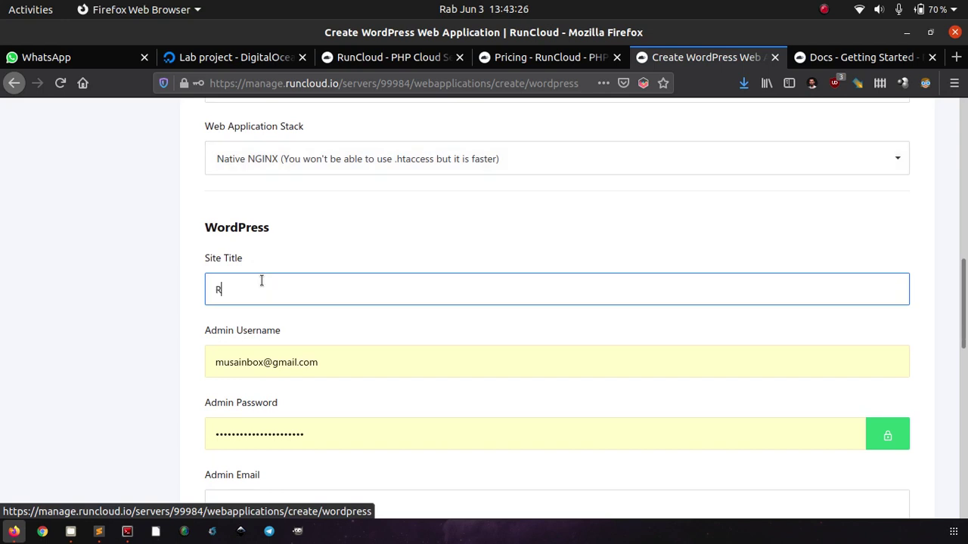
key(BackSpace)
text(WordPress)
Set the WordPress admin username to admin and enter an admin password.
triple_click(346, 356)
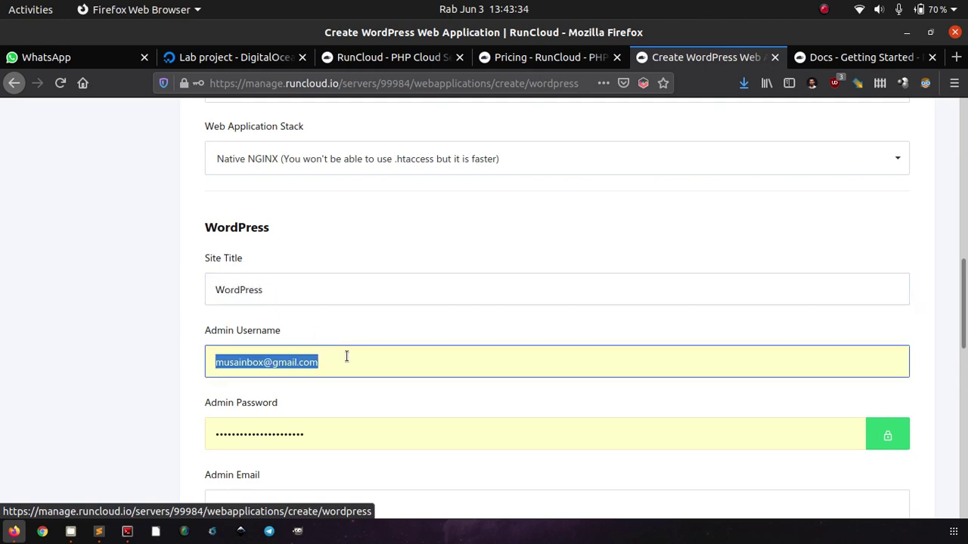
text(admin)
key(Tab)
text(•••••••)
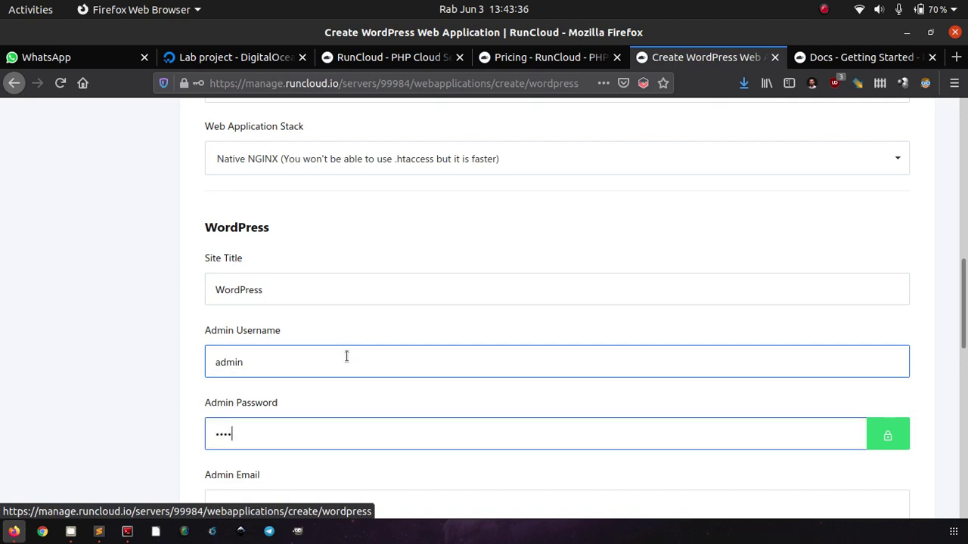
Replace the prefilled admin e-mail with the user's own e-mail address.
scroll(346, 356, down, 1)
scroll(346, 357, down, 3)
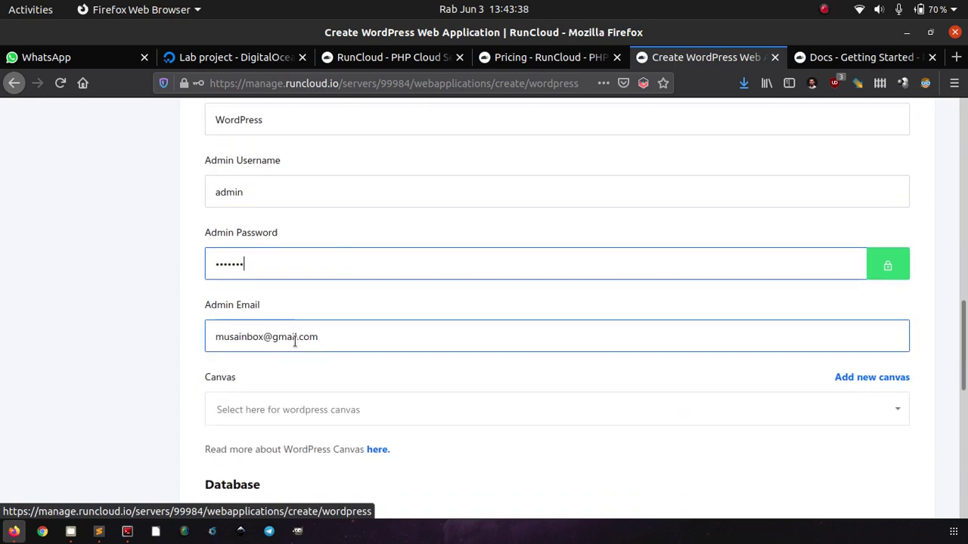
double_click(295, 339)
triple_click(295, 340)
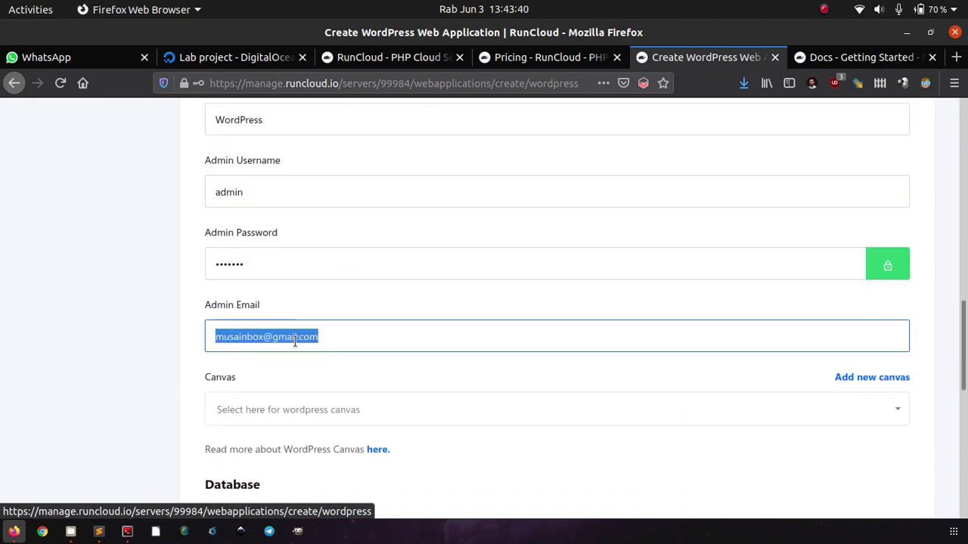
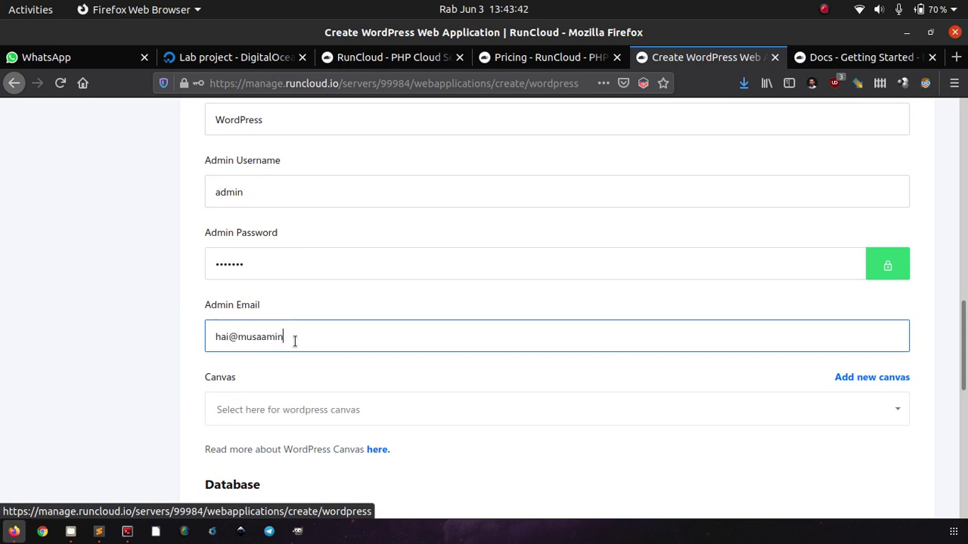
scroll(295, 340, down, 3)
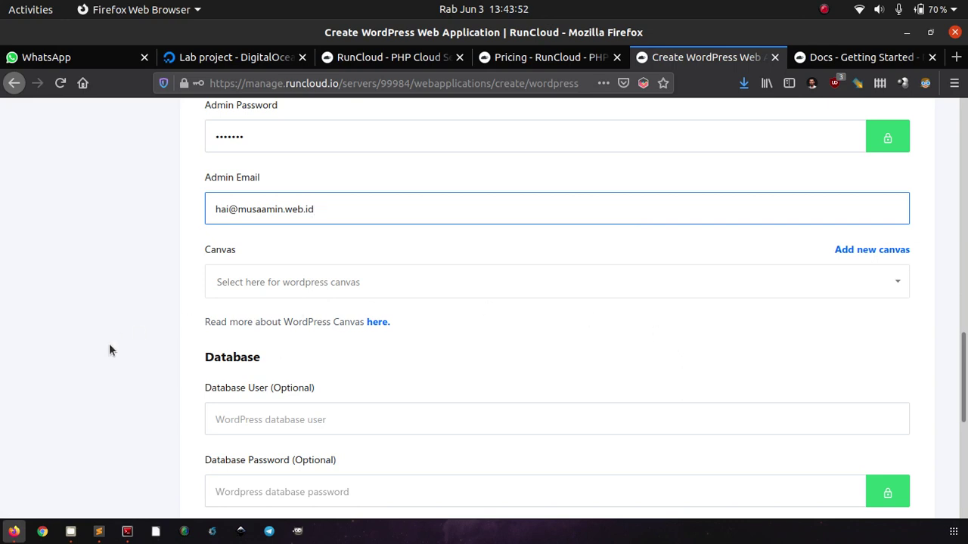
scroll(110, 348, down, 3)
scroll(109, 349, up, 1)
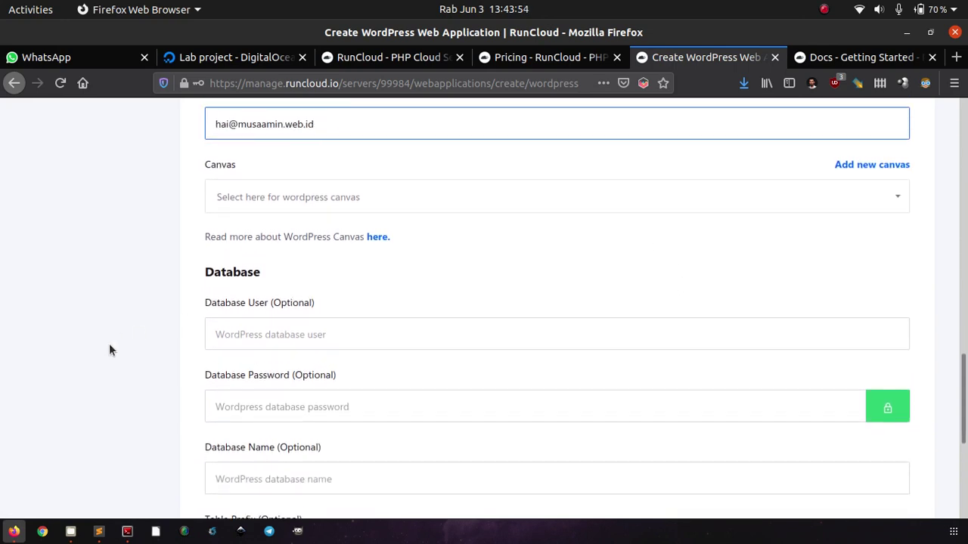
scroll(109, 350, down, 3)
click(254, 207)
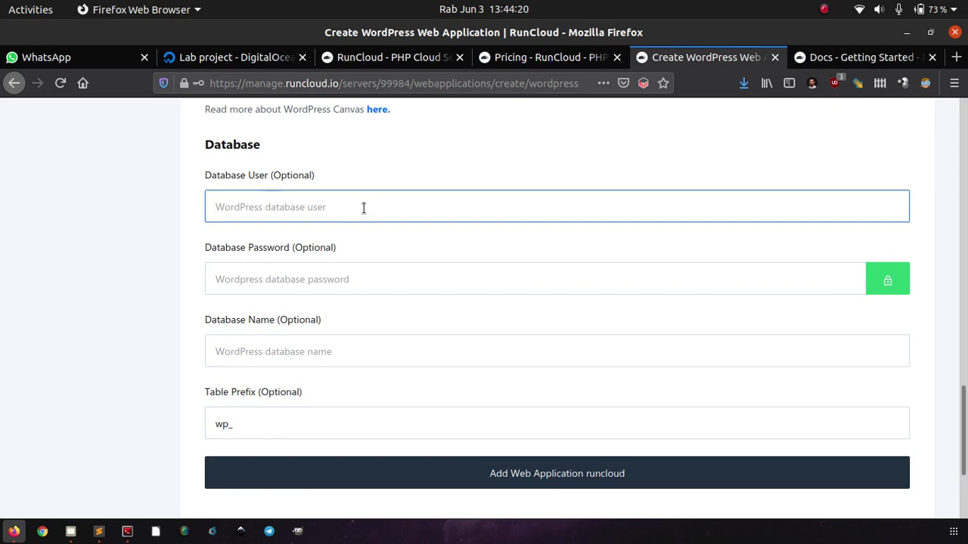
text(dbuser)
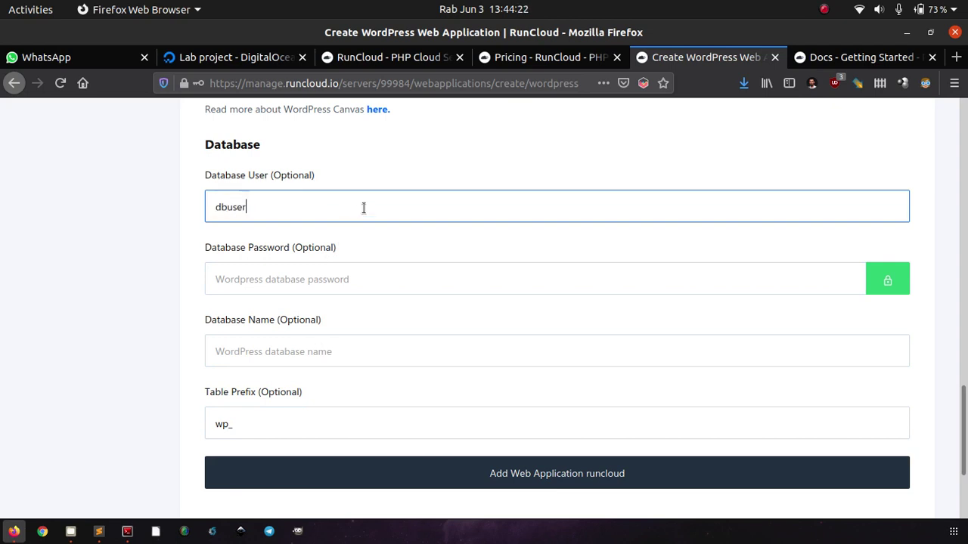
click(327, 279)
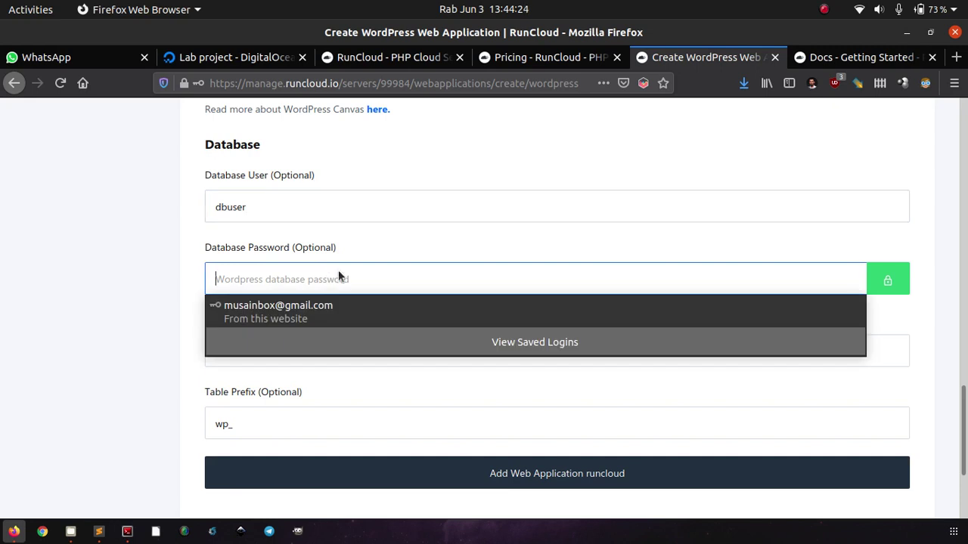
text(dbpass1)
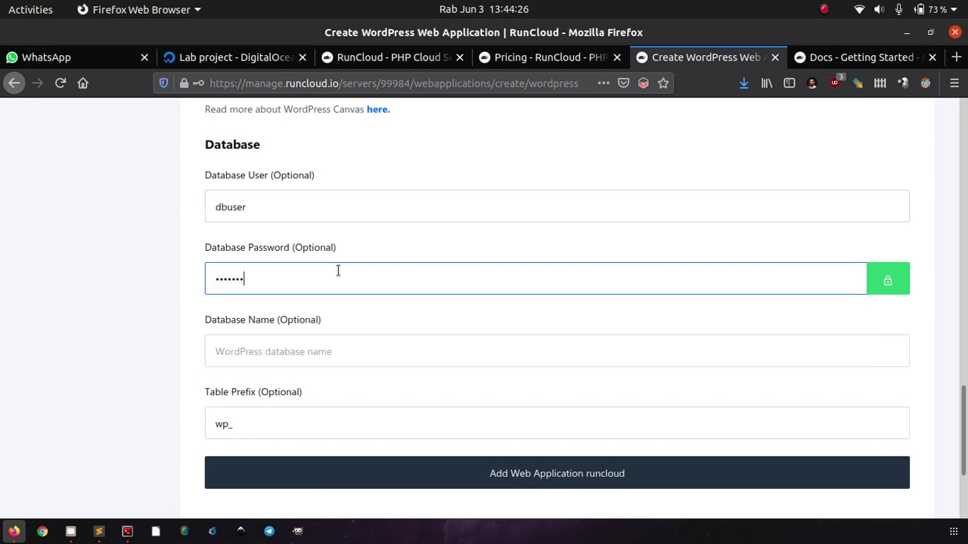
click(298, 348)
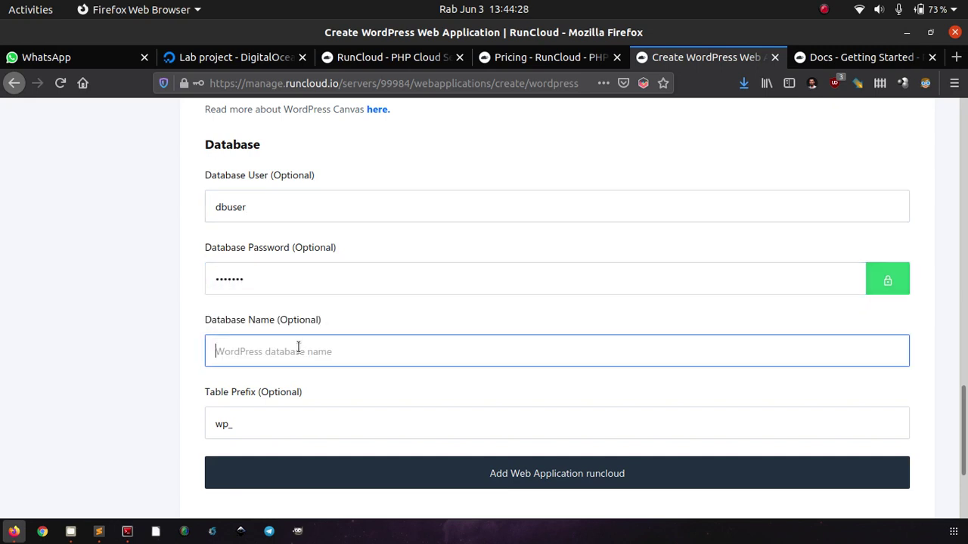
text(runcloud)
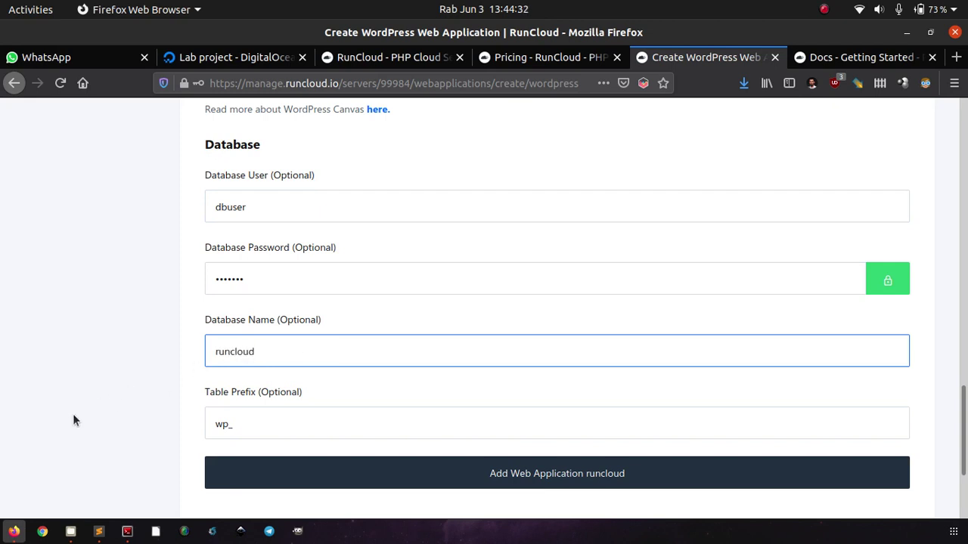
scroll(73, 418, down, 2)
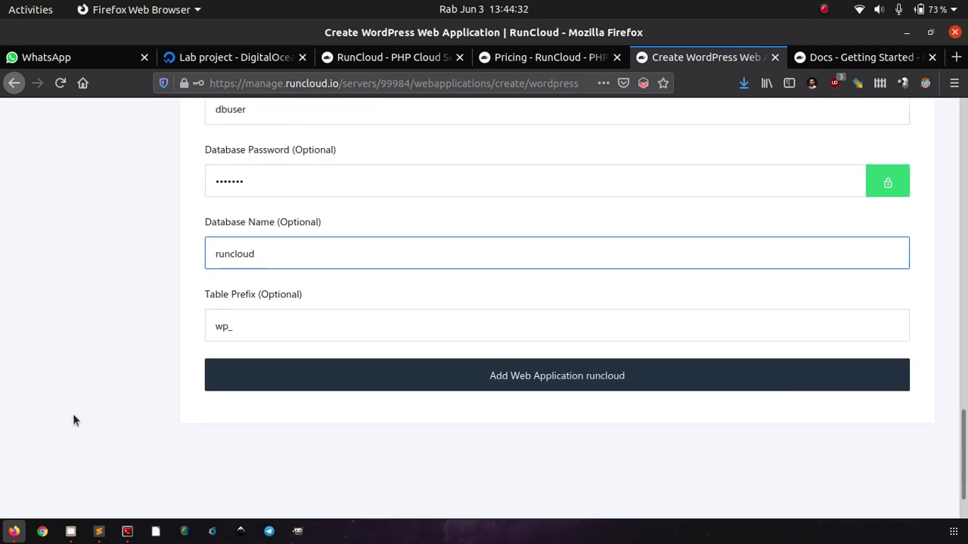
scroll(73, 417, up, 5)
scroll(73, 420, up, 8)
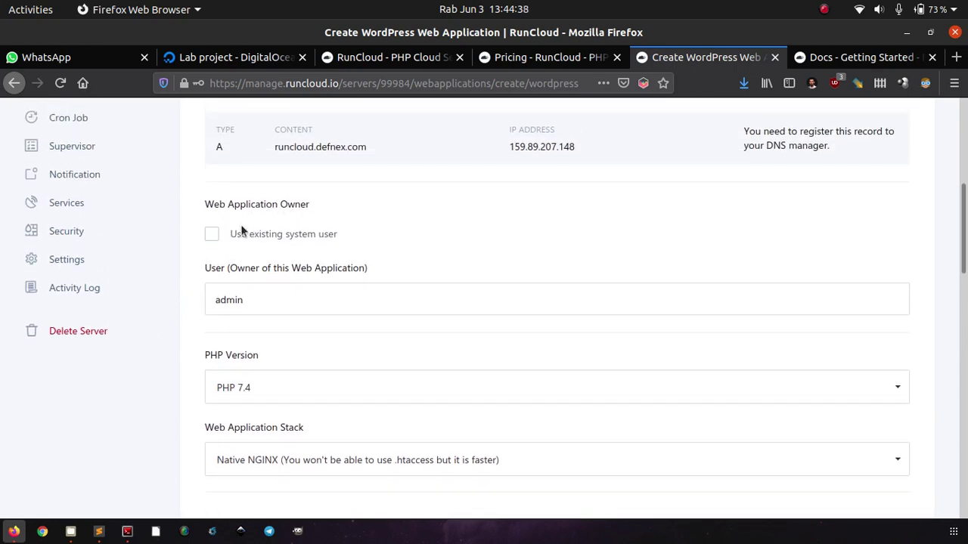
Tick 'Use existing system user' and choose runcloud as the owner instead of admin.
click(242, 233)
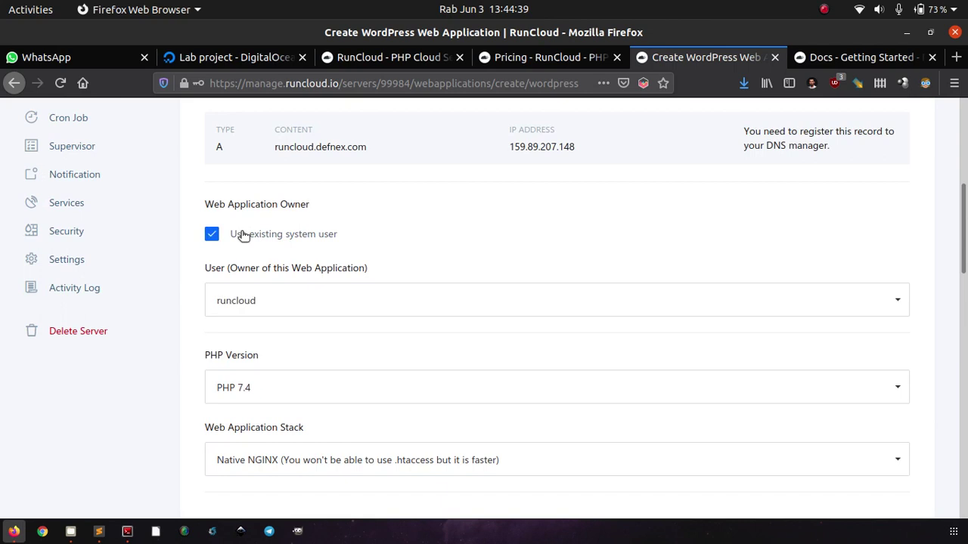
click(275, 314)
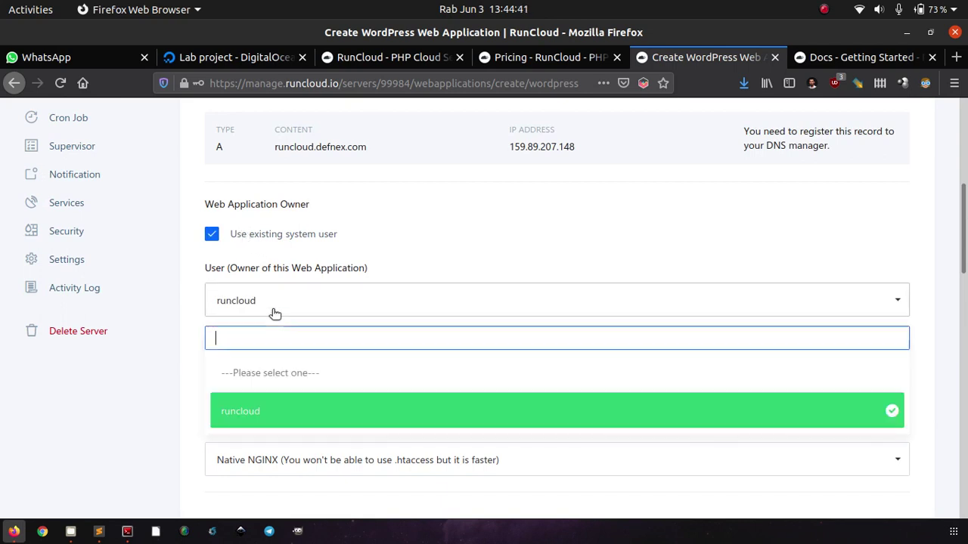
click(264, 410)
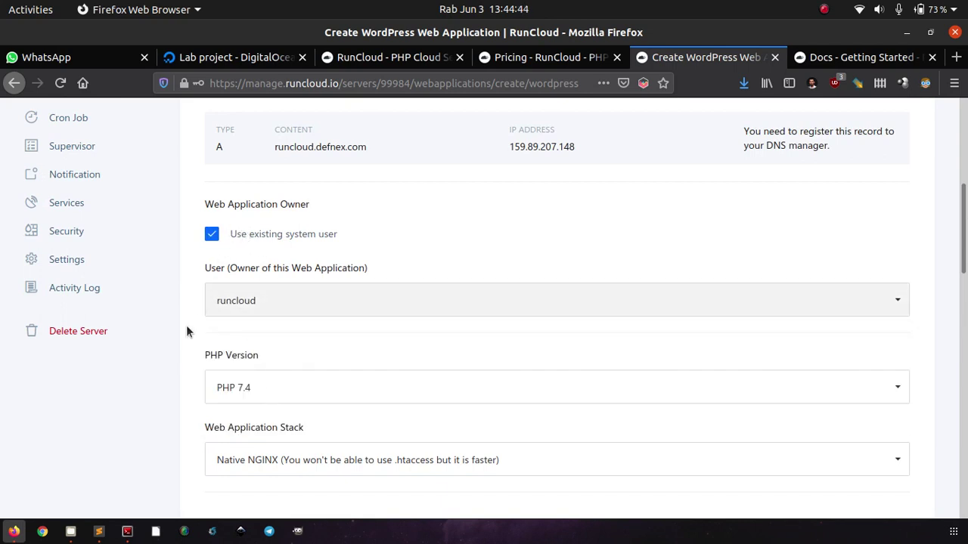
scroll(186, 331, down, 6)
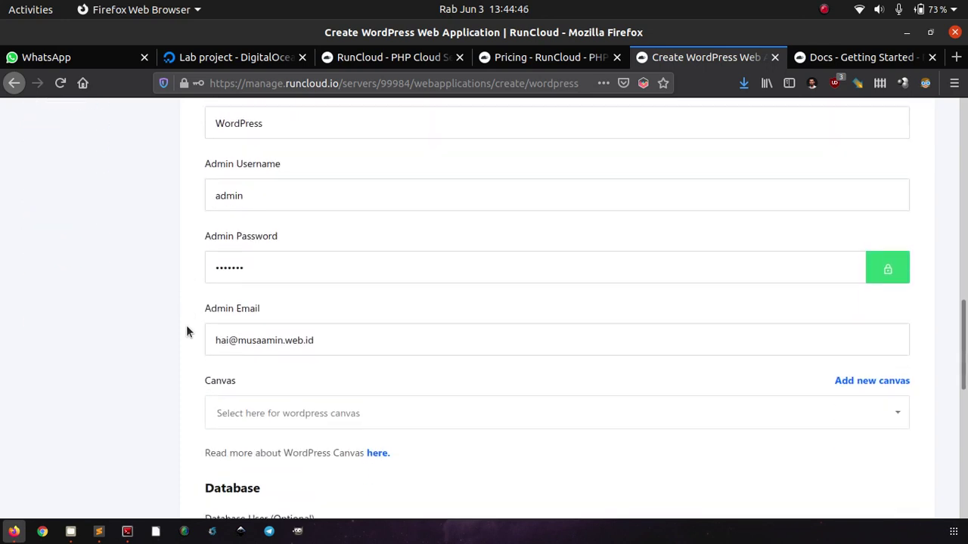
scroll(187, 330, up, 5)
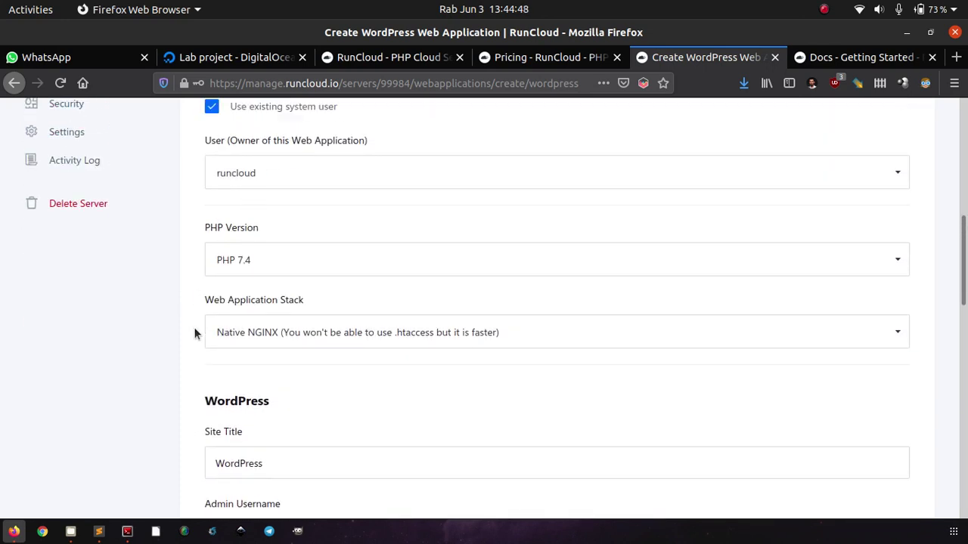
scroll(195, 333, down, 6)
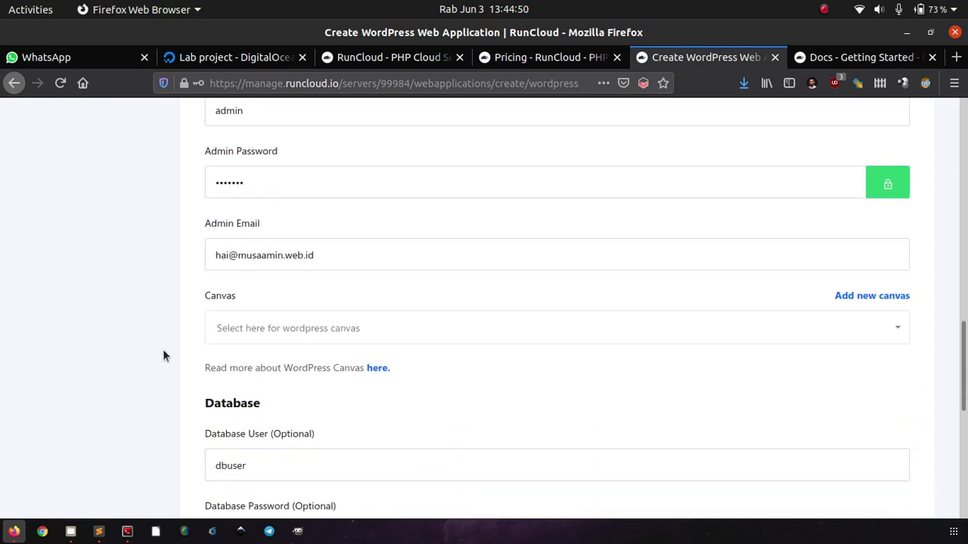
scroll(163, 352, down, 5)
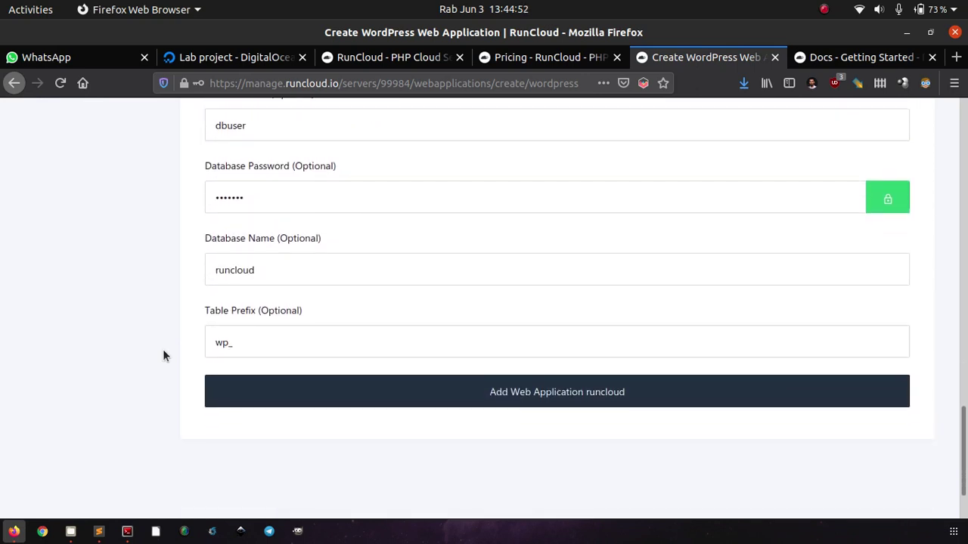
Submit the app, then clear the taken database user, the database password and database name.
click(259, 398)
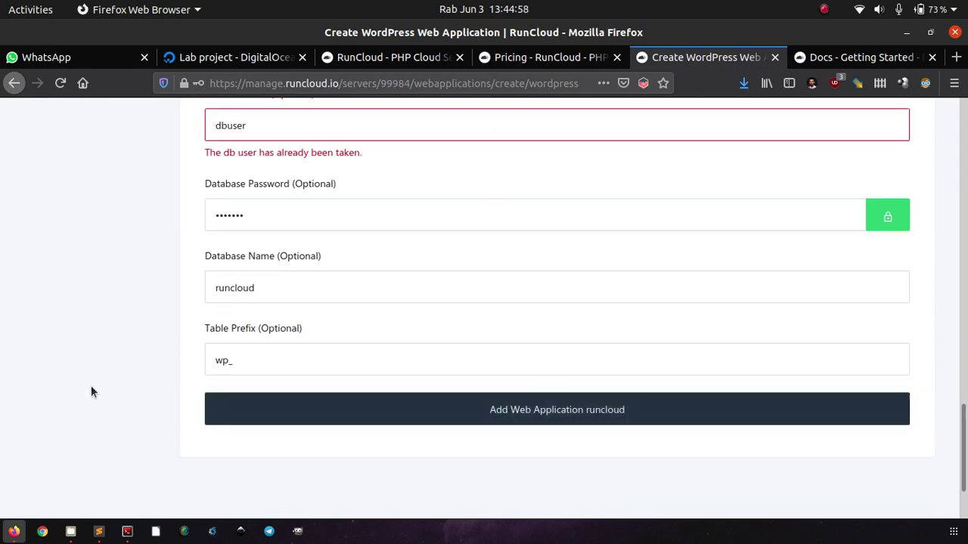
scroll(90, 392, up, 2)
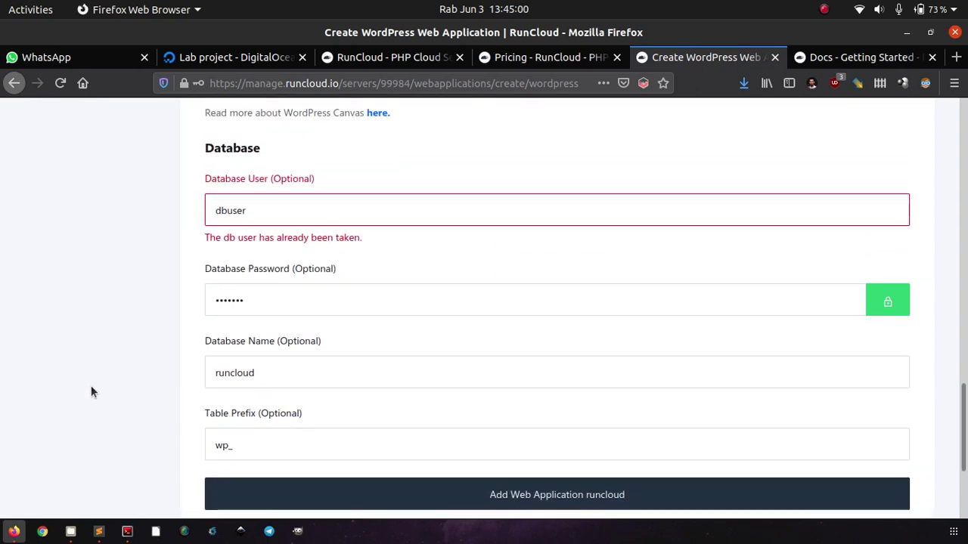
double_click(318, 212)
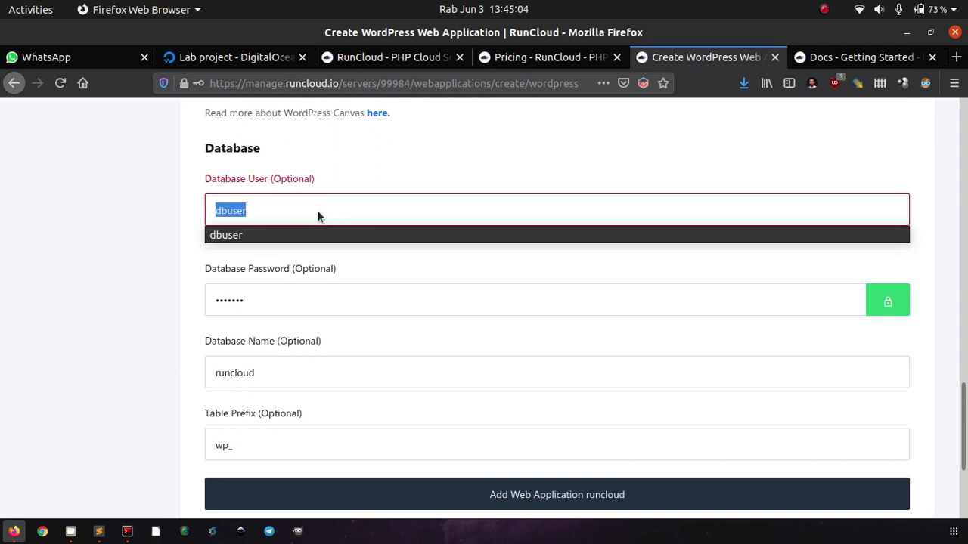
key(BackSpace)
key(Tab)
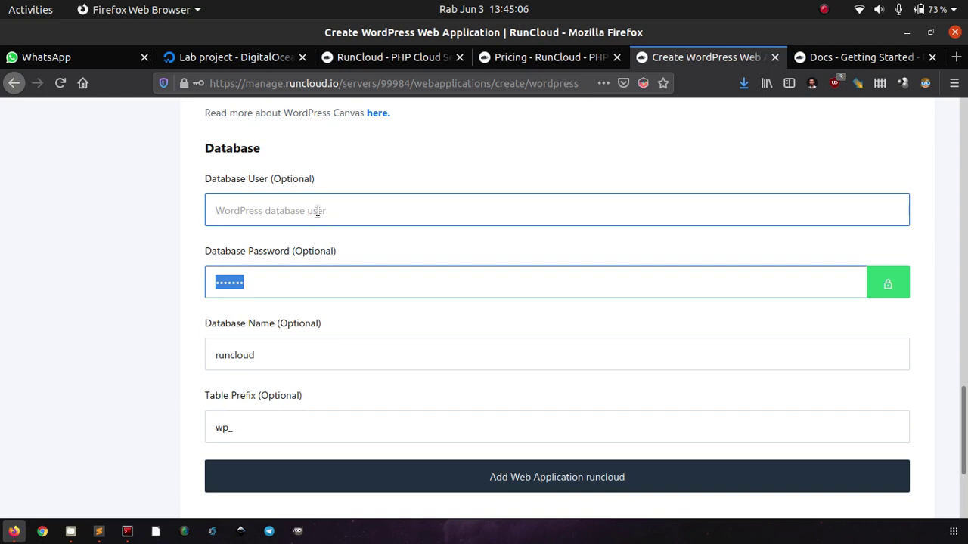
key(BackSpace)
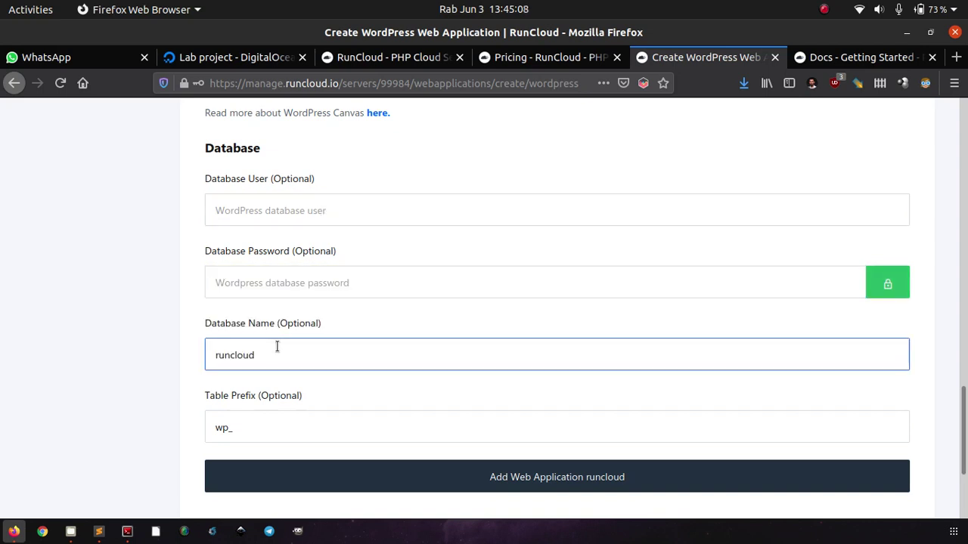
double_click(278, 353)
key(BackSpace)
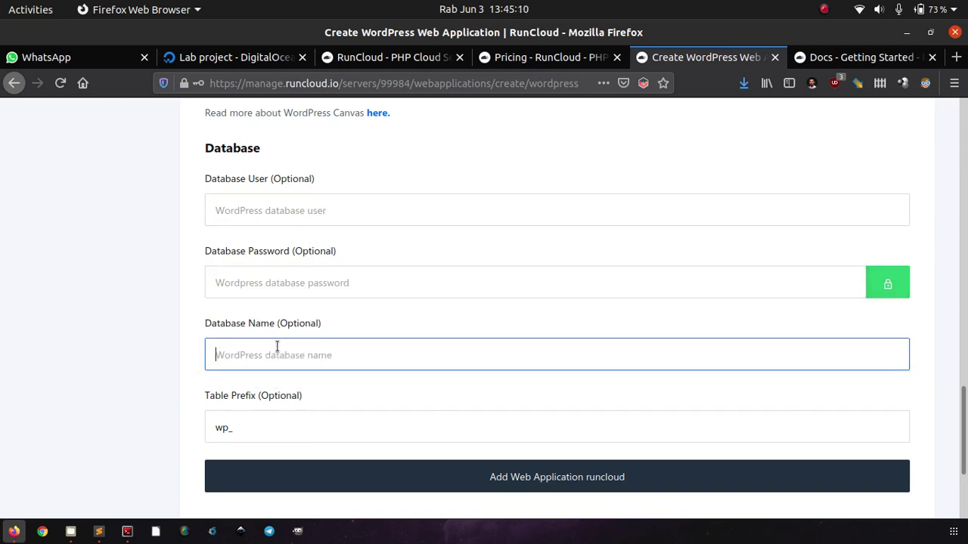
Resubmit the WordPress app with the database fields left empty.
click(138, 381)
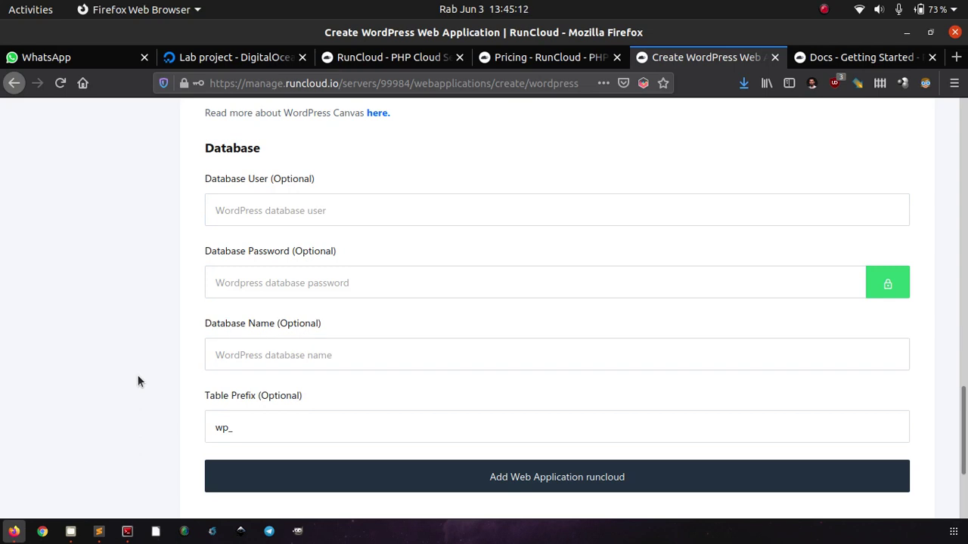
scroll(138, 381, up, 3)
scroll(137, 381, down, 1)
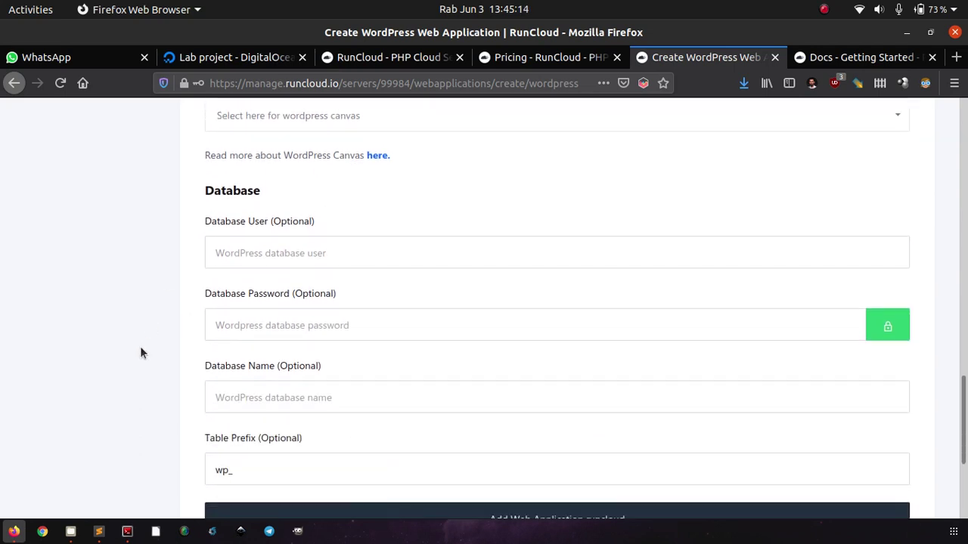
scroll(141, 349, down, 3)
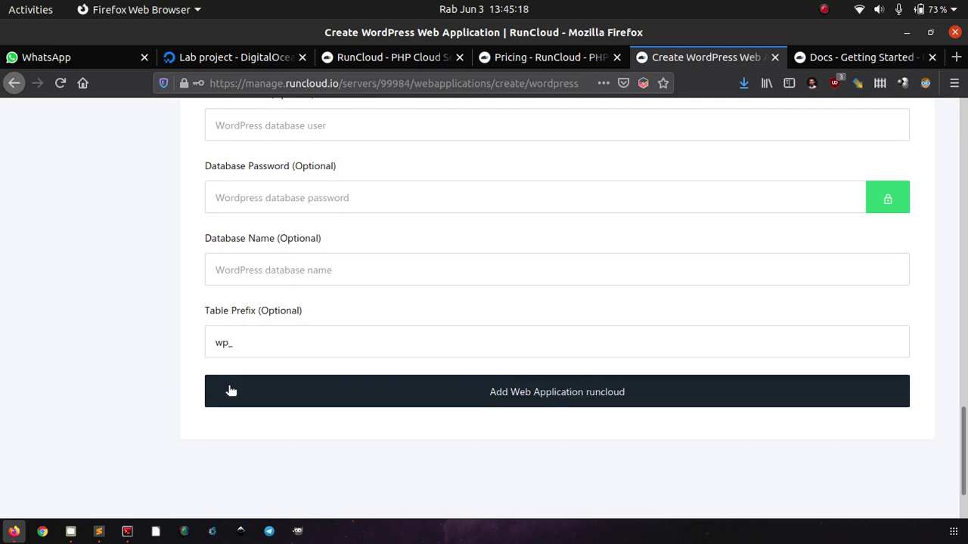
click(230, 390)
Resubmit the WordPress app and scroll up to the rejected application name.
click(62, 387)
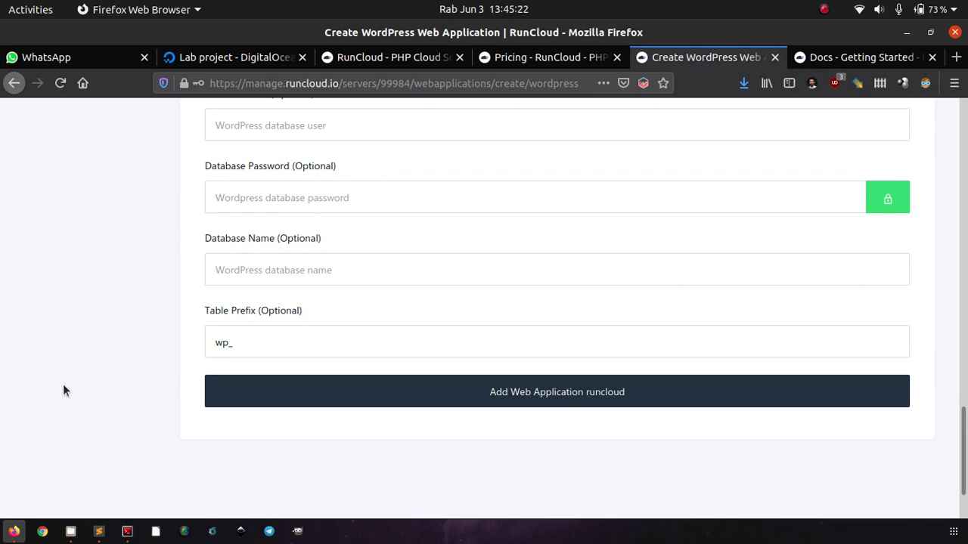
scroll(63, 390, up, 10)
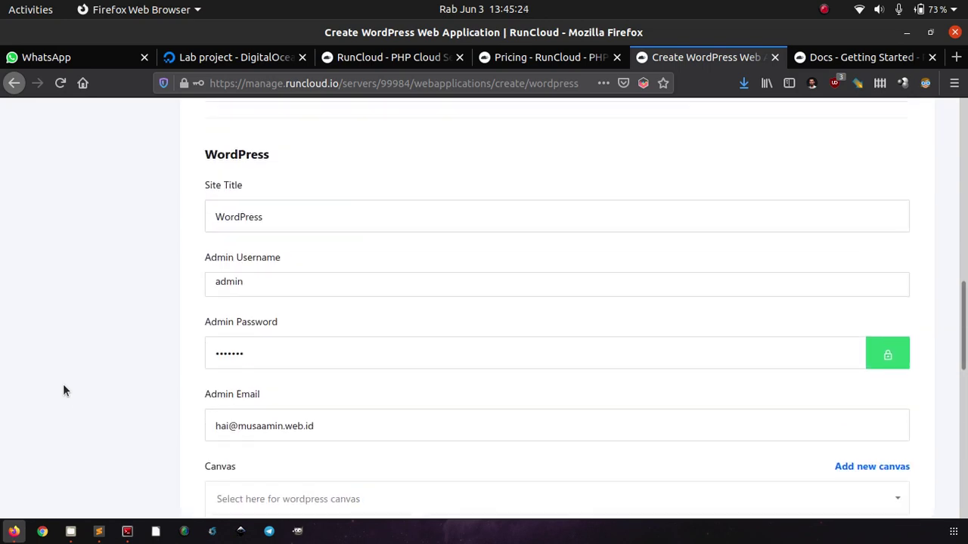
scroll(63, 390, up, 4)
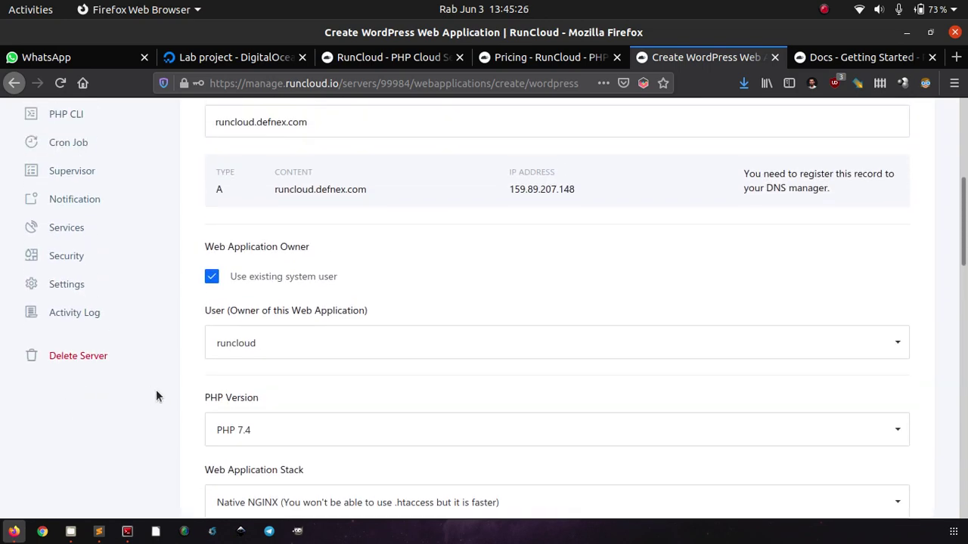
scroll(167, 396, up, 5)
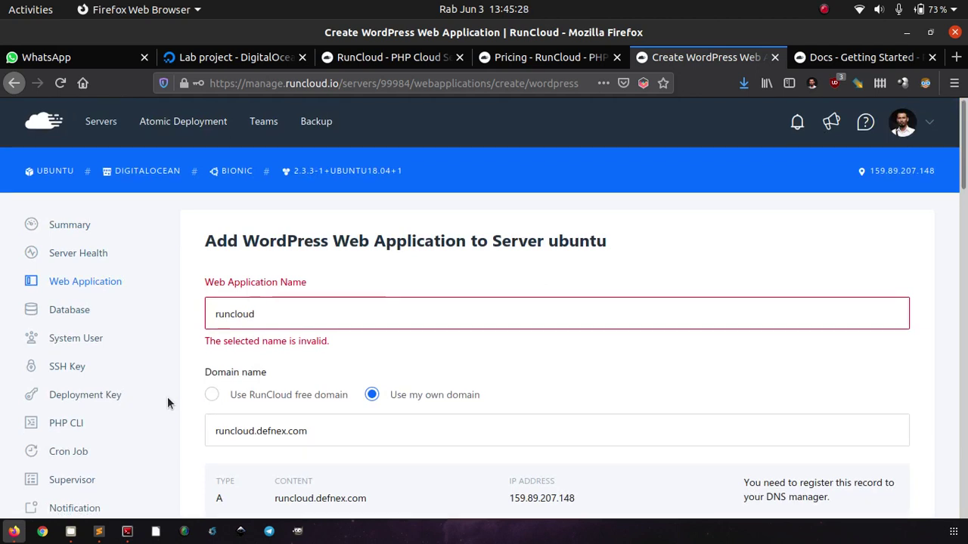
scroll(167, 397, down, 1)
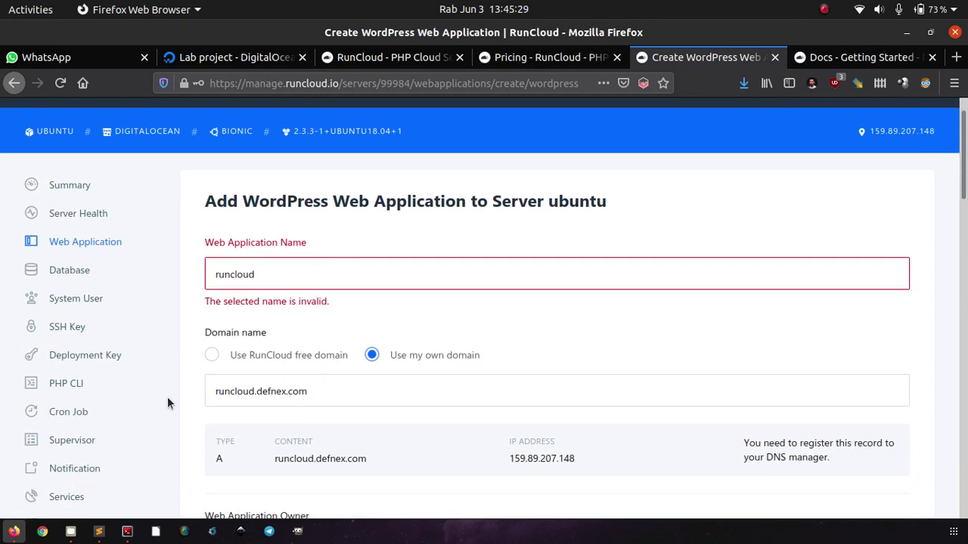
Rename the web application from runcloud to RunCloud.Defnex.com and submit it.
click(288, 271)
double_click(288, 272)
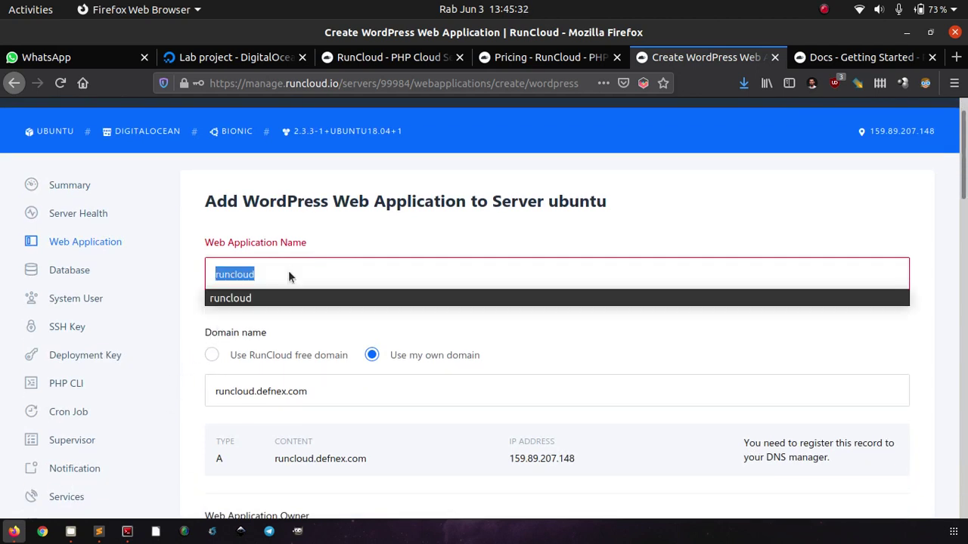
key(Escape)
key(BackSpace)
text(RunC)
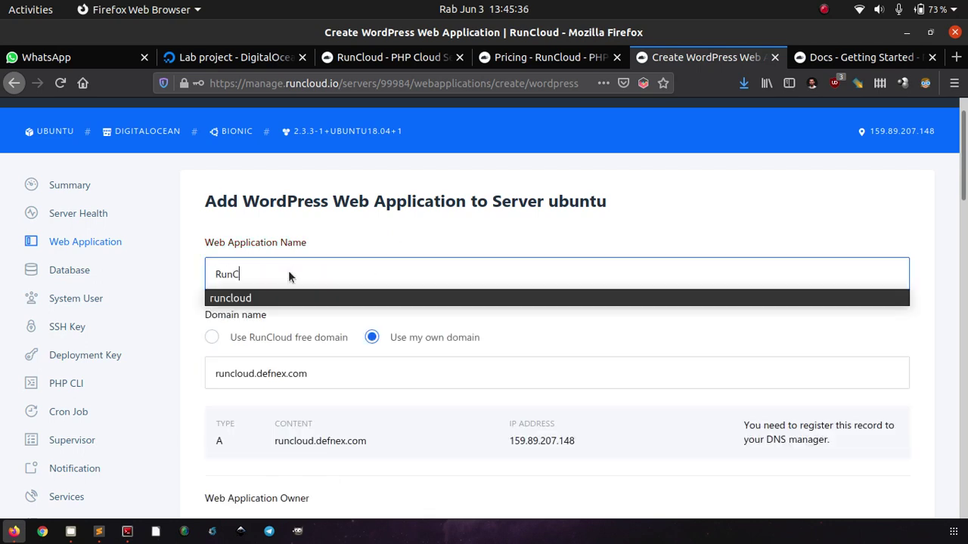
text(loud.)
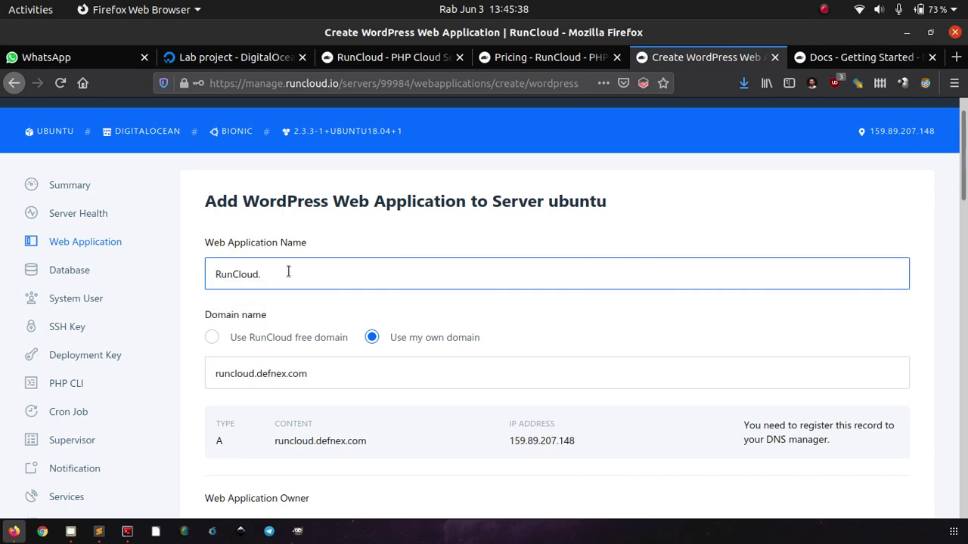
text(Defnex.com)
scroll(293, 316, down, 7)
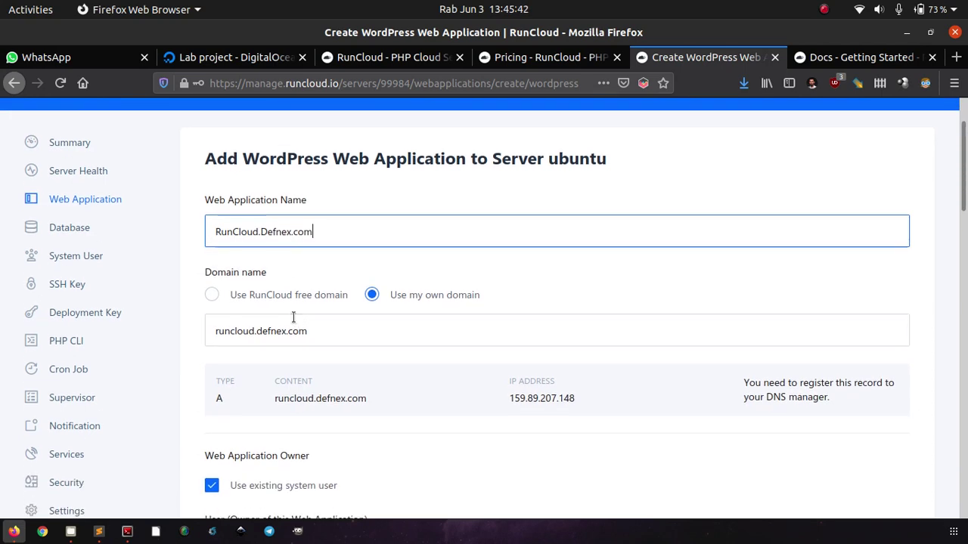
scroll(293, 317, down, 8)
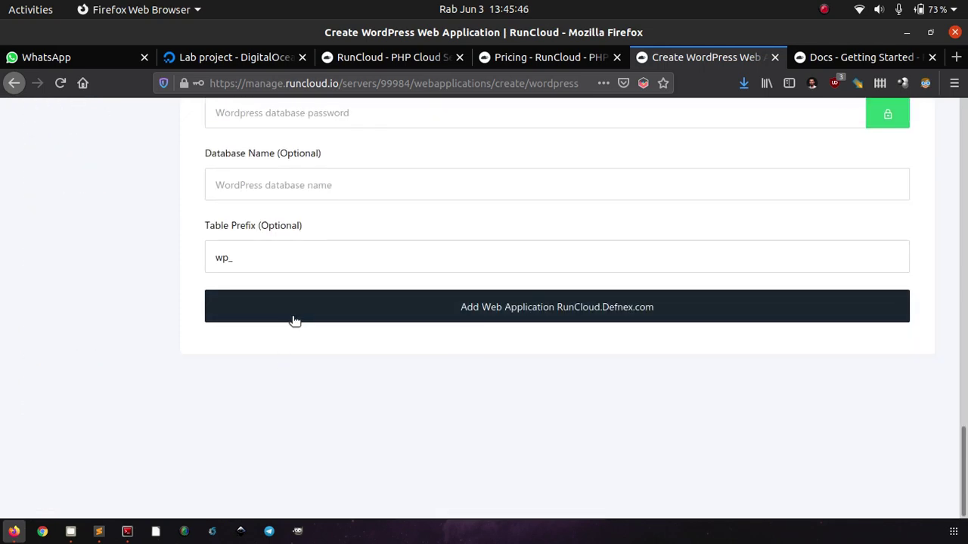
click(287, 321)
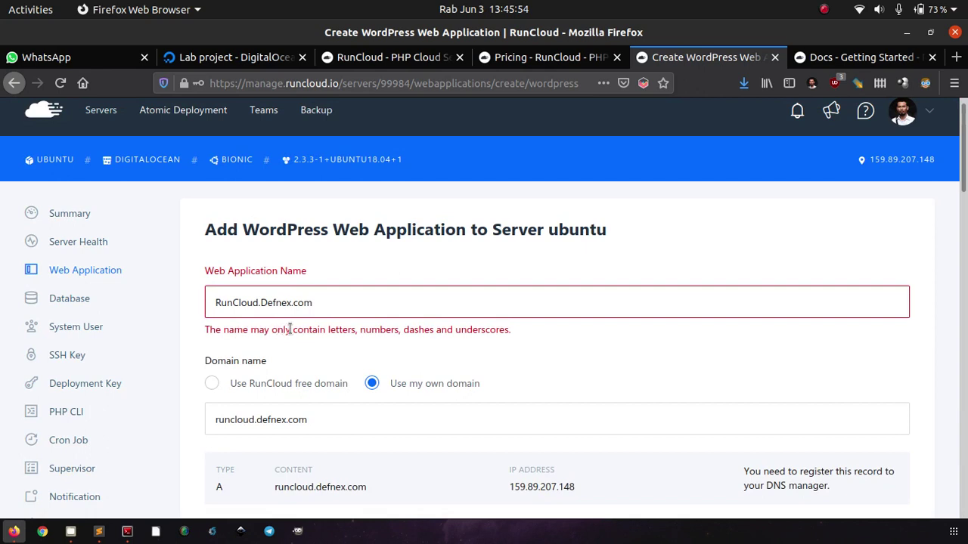
Rename the app to 'RunCloud Defnex' and submit; the name is rejected.
triple_click(366, 297)
text(Ru)
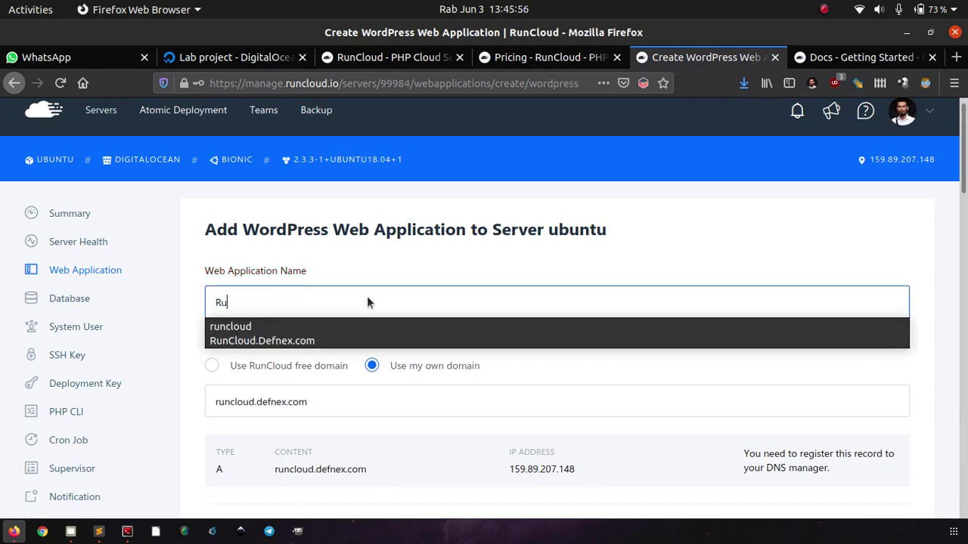
text(nCloud)
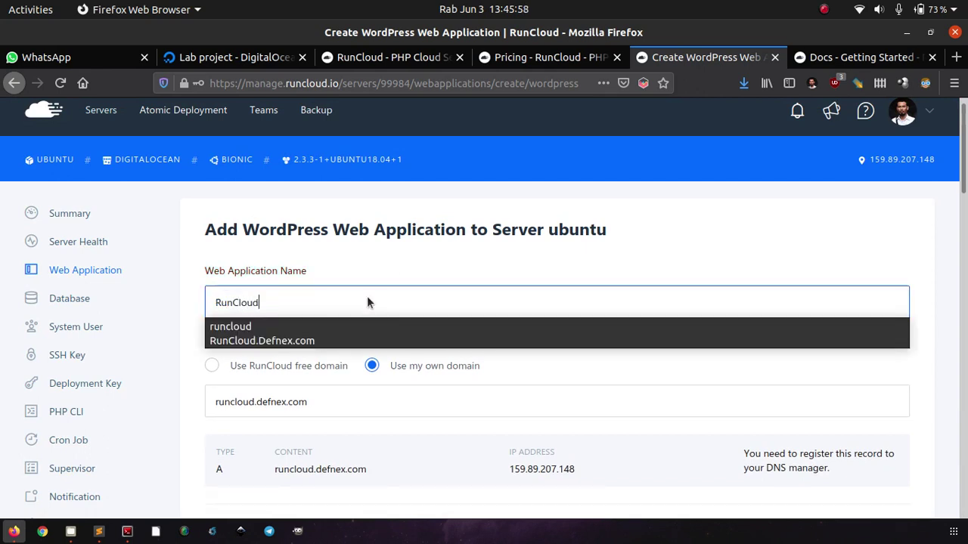
text( Defnex)
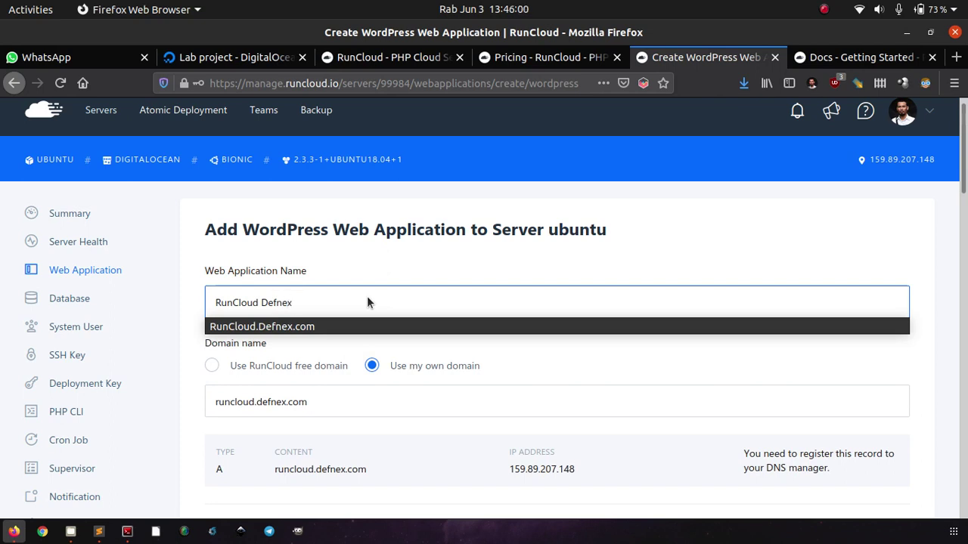
click(440, 265)
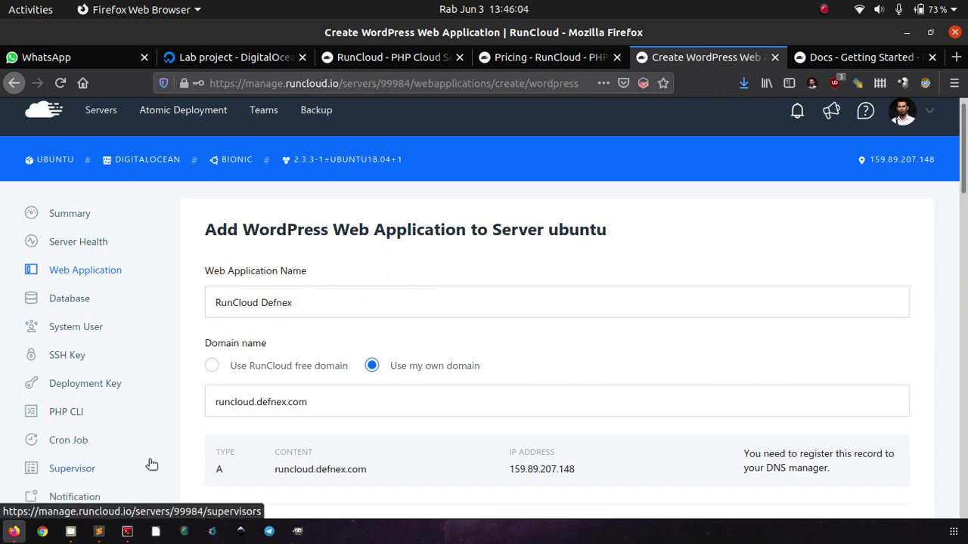
scroll(149, 462, down, 15)
scroll(149, 465, down, 2)
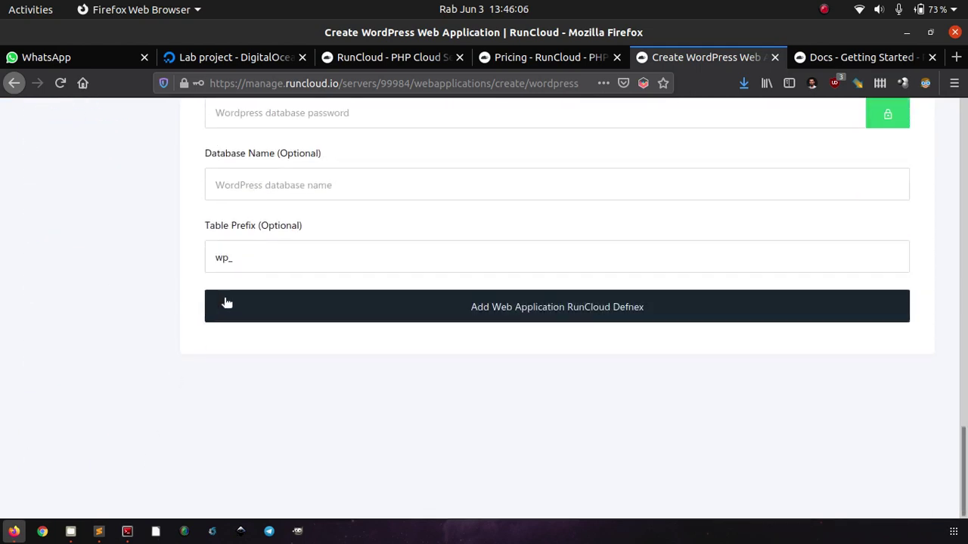
click(224, 302)
Rename the app to 'WordPress Blog' and submit; it is rejected again.
scroll(172, 384, up, 10)
scroll(173, 384, up, 8)
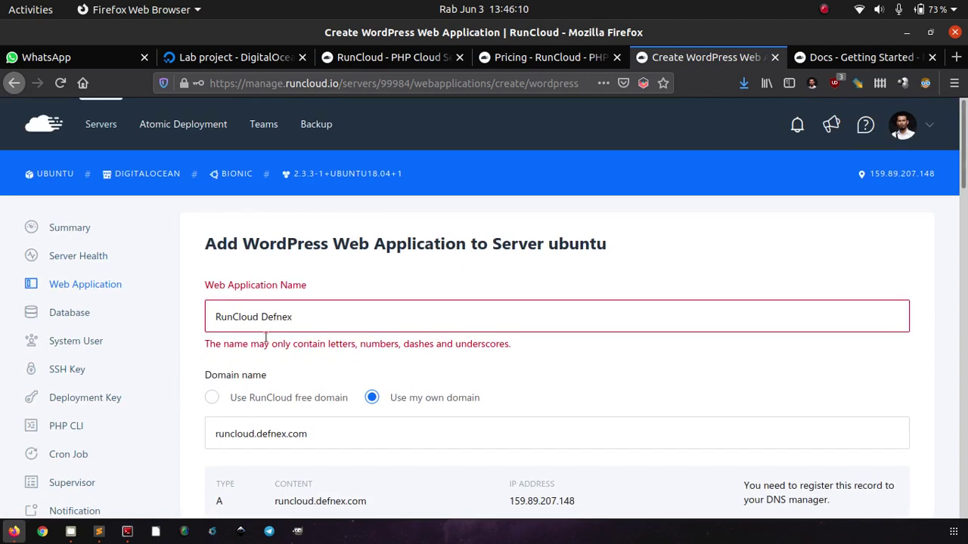
triple_click(315, 316)
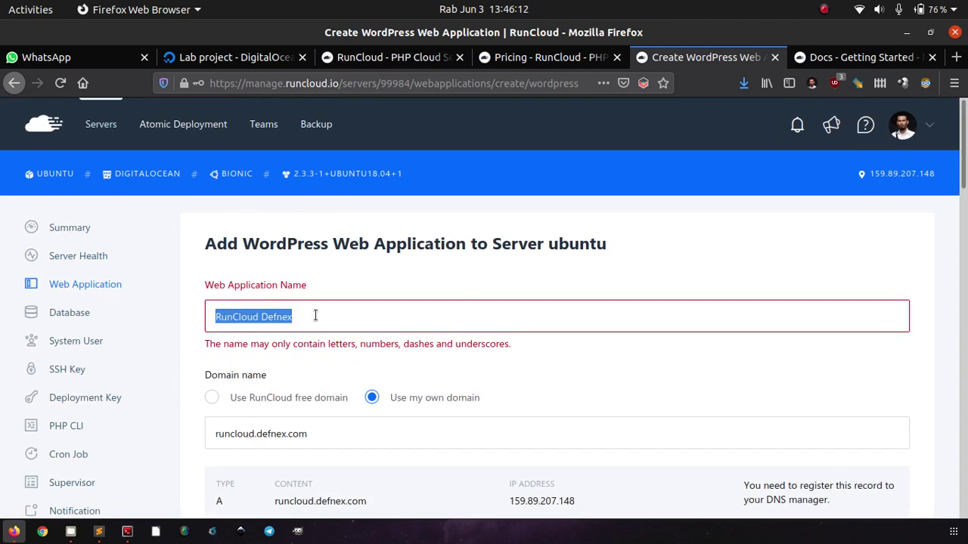
key(BackSpace)
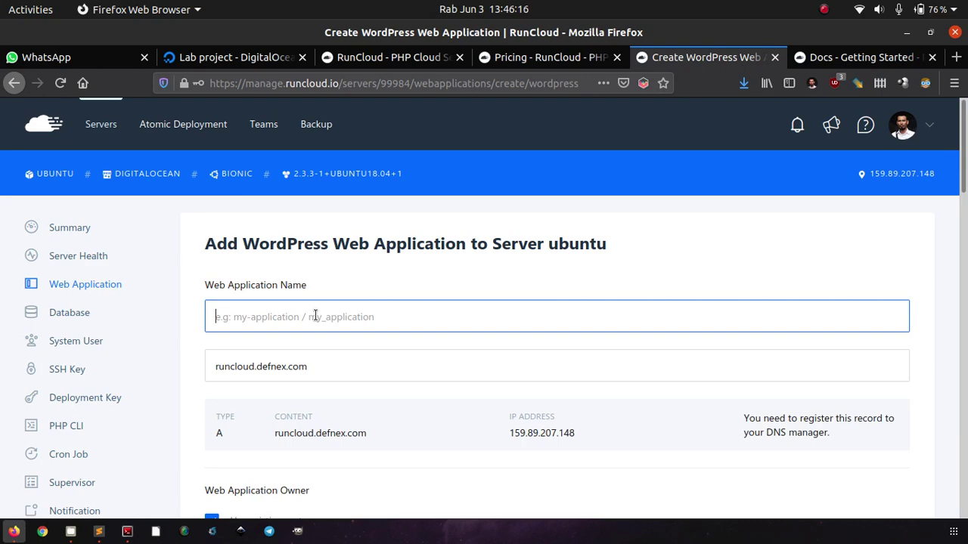
text(WordPres)
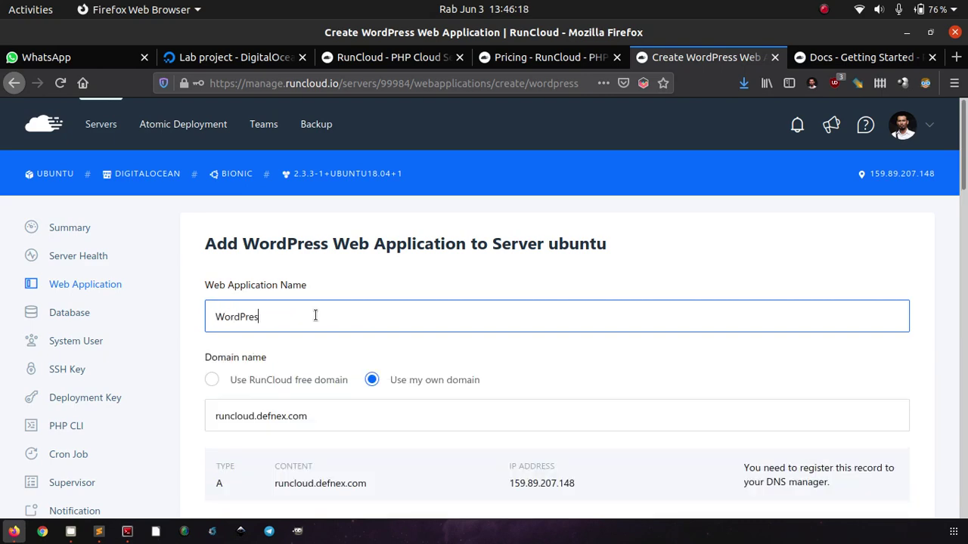
text(s)
scroll(315, 316, down, 10)
scroll(316, 316, up, 10)
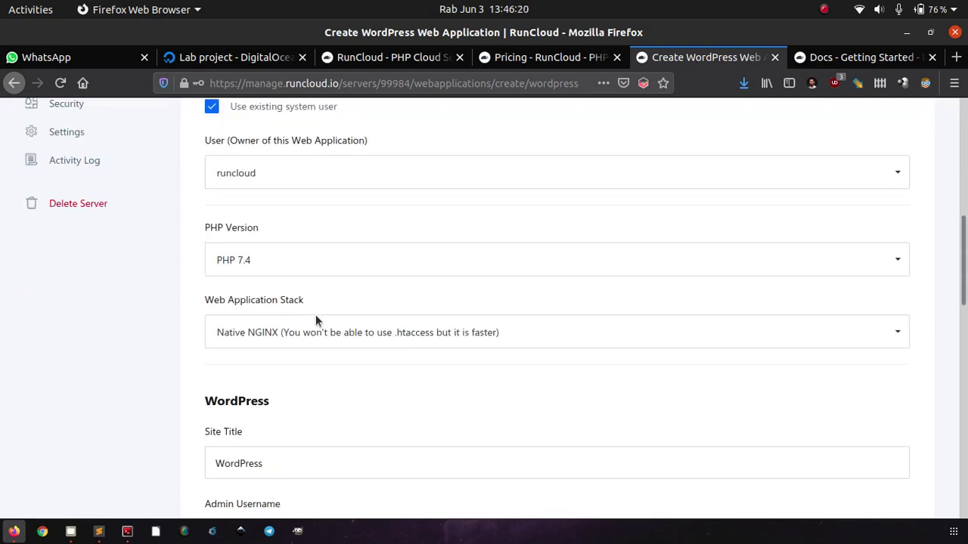
text(Blog)
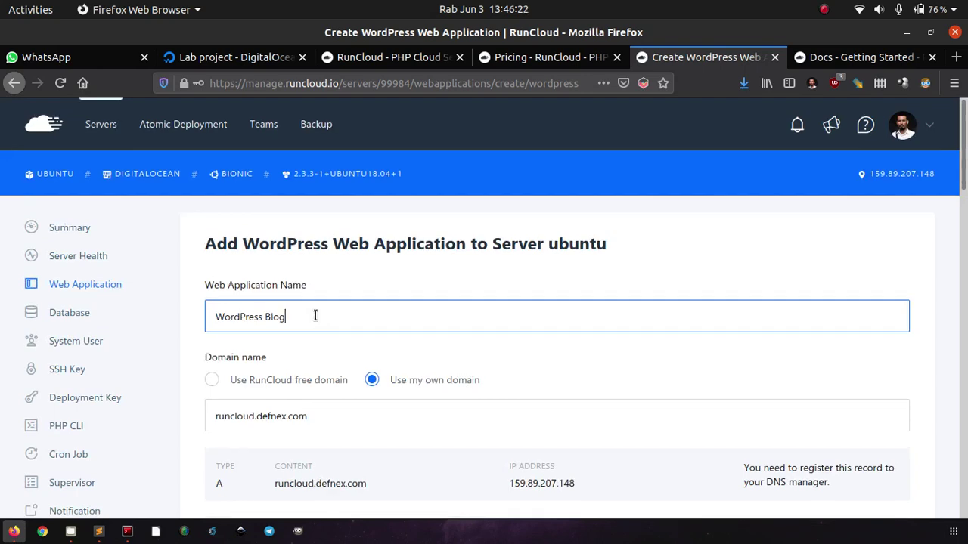
scroll(315, 316, down, 10)
scroll(316, 321, down, 2)
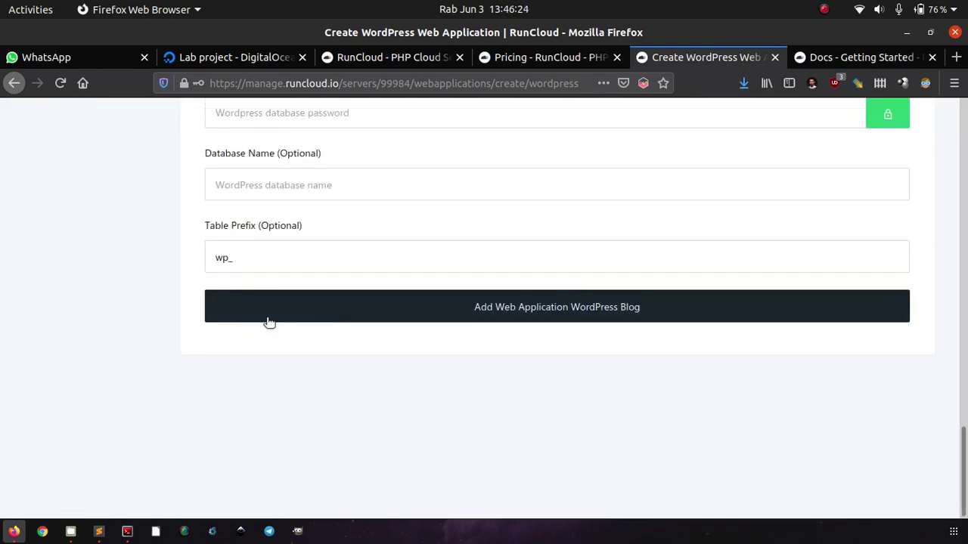
click(270, 317)
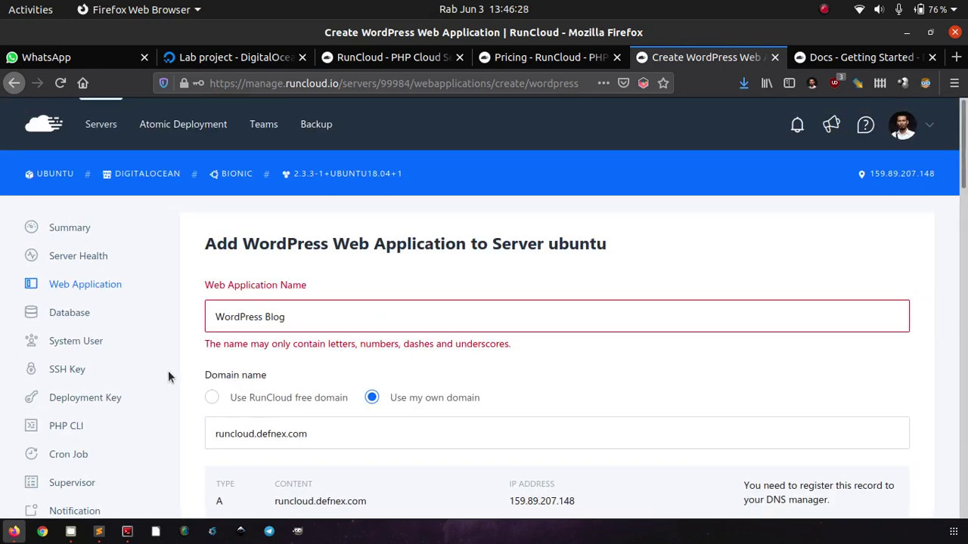
Rename the app to my-wordpress and submit to create it.
triple_click(323, 308)
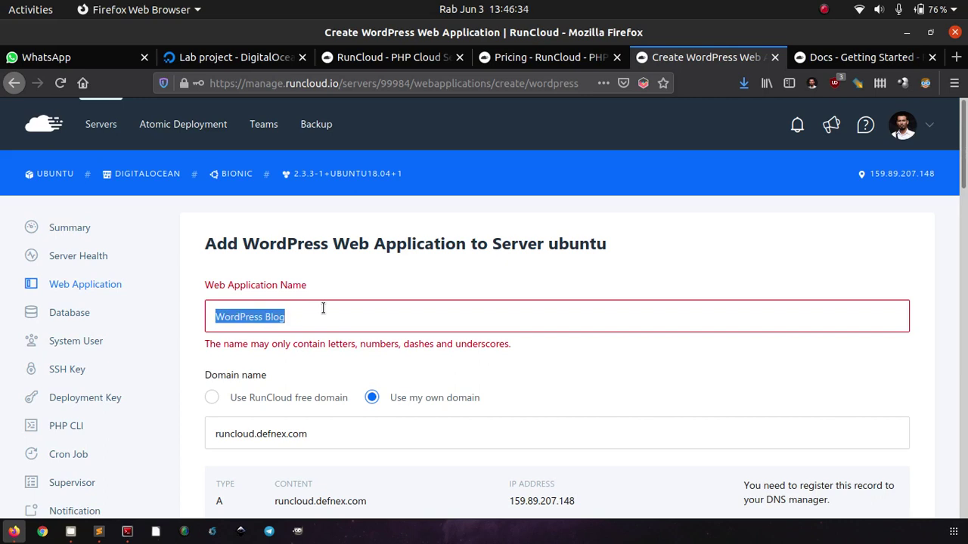
key(BackSpace)
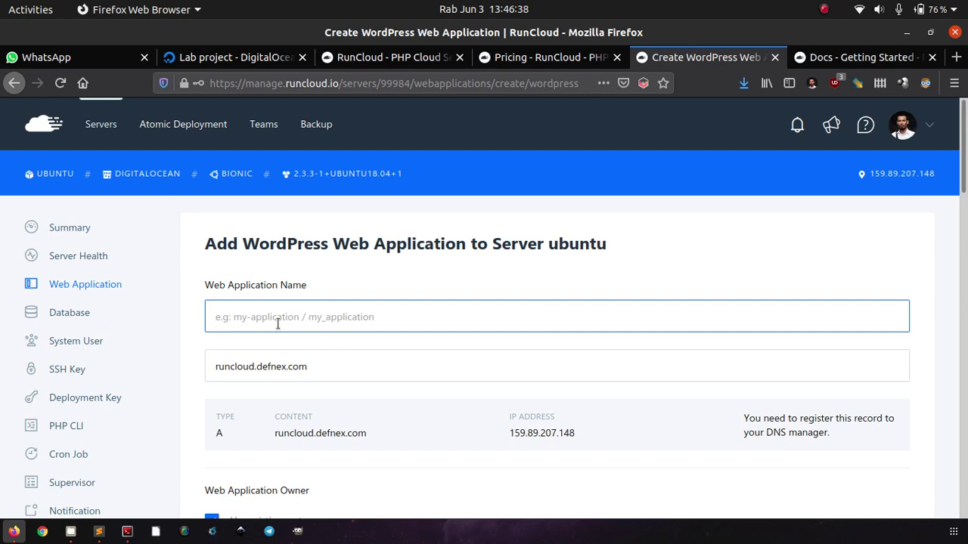
text(my-)
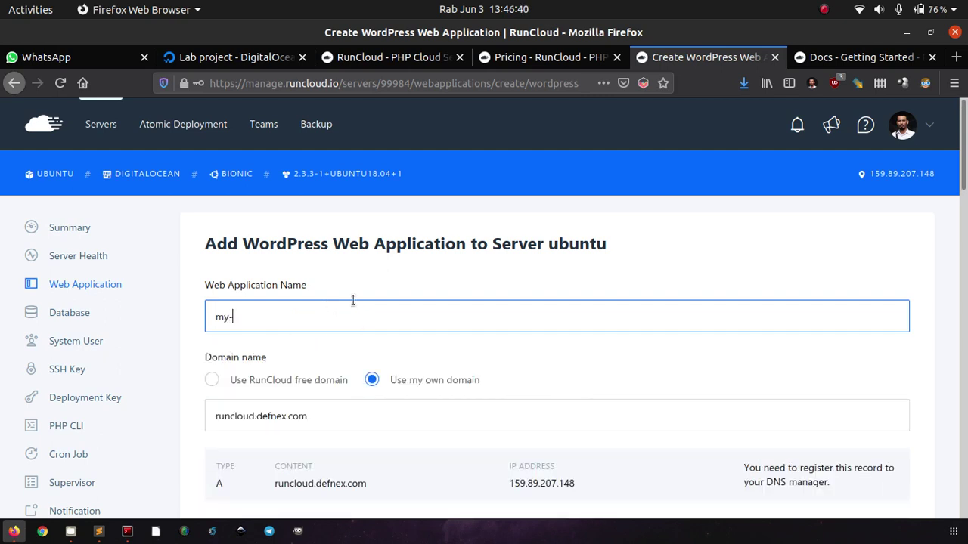
text(wordpress)
scroll(353, 300, down, 15)
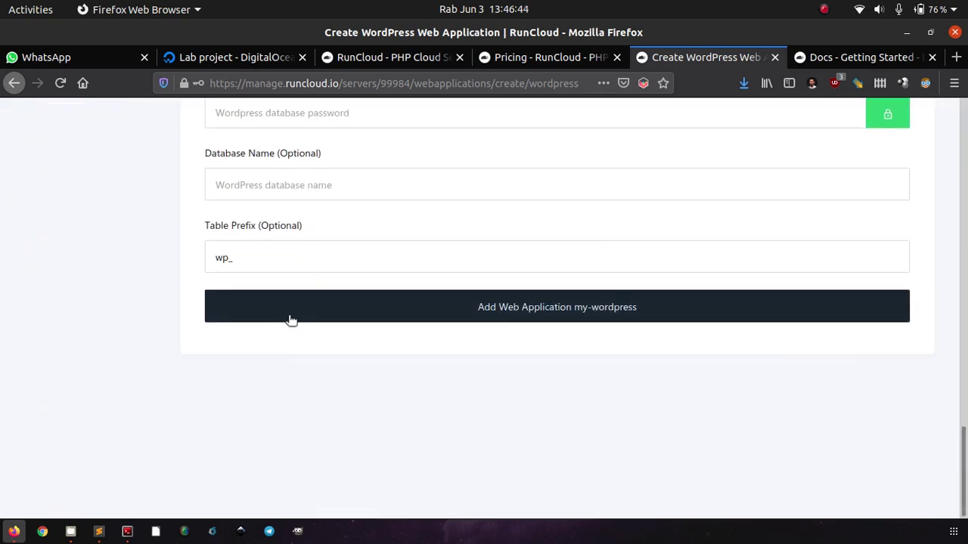
click(291, 320)
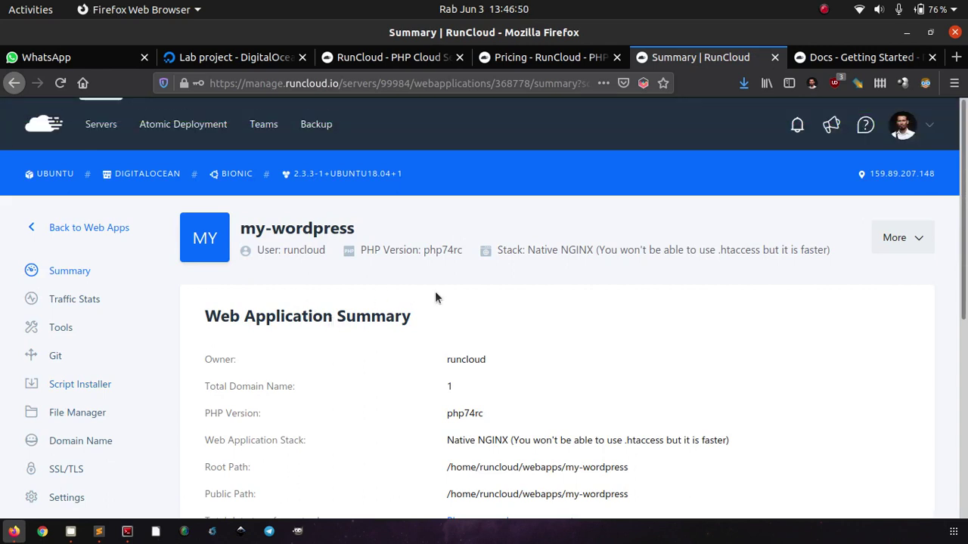
Scroll through the my-wordpress web application summary.
scroll(436, 297, down, 5)
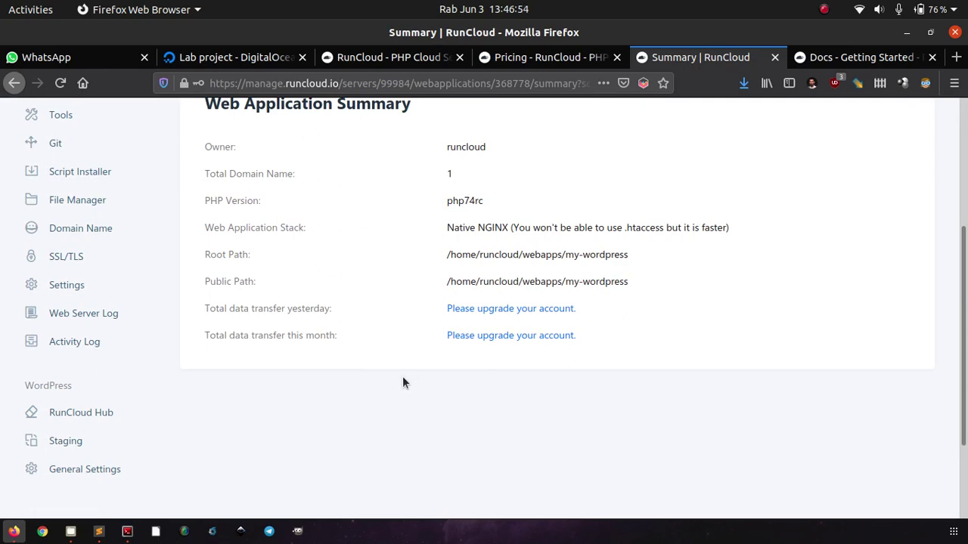
scroll(403, 378, down, 2)
scroll(402, 378, up, 5)
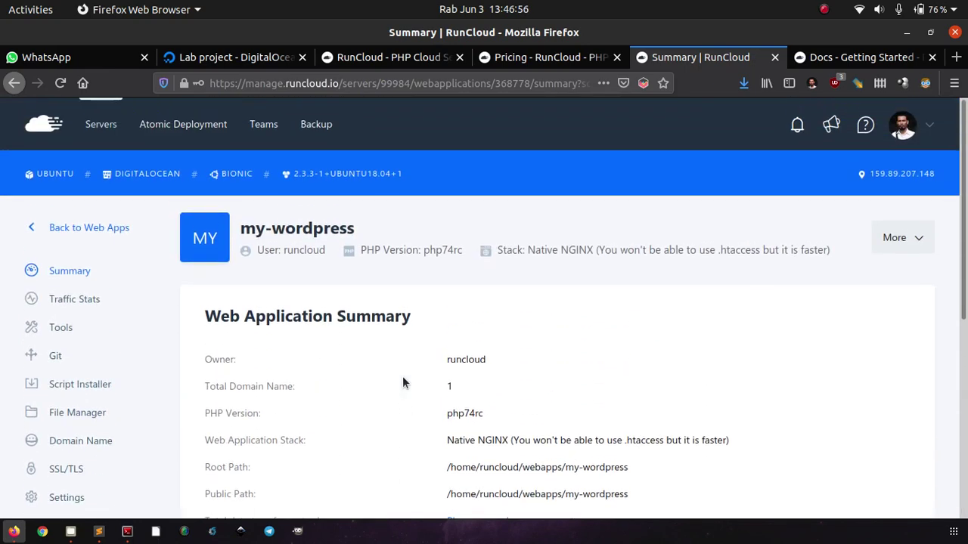
scroll(402, 382, down, 1)
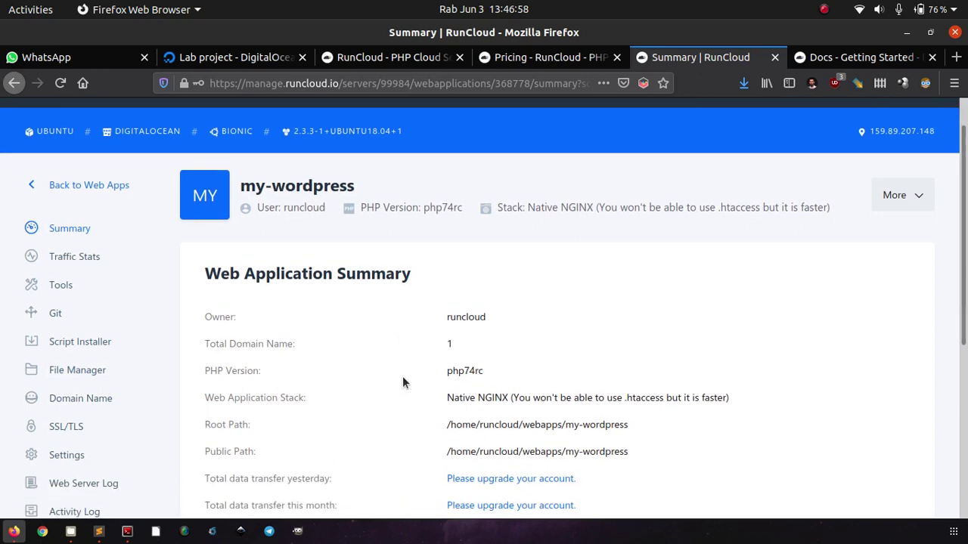
scroll(402, 382, down, 1)
scroll(403, 382, down, 2)
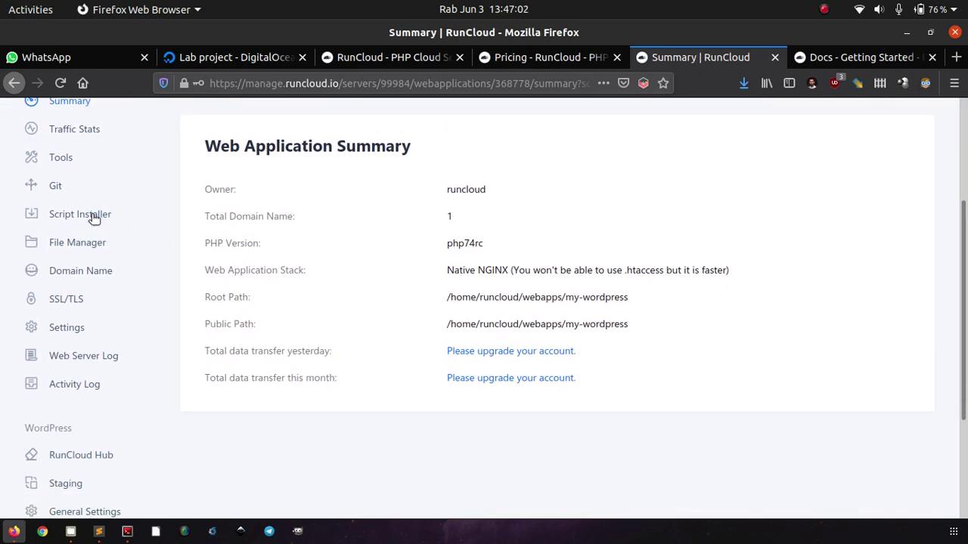
Browse the Script Installer's script list without choosing one, then return to Web Apps.
click(95, 219)
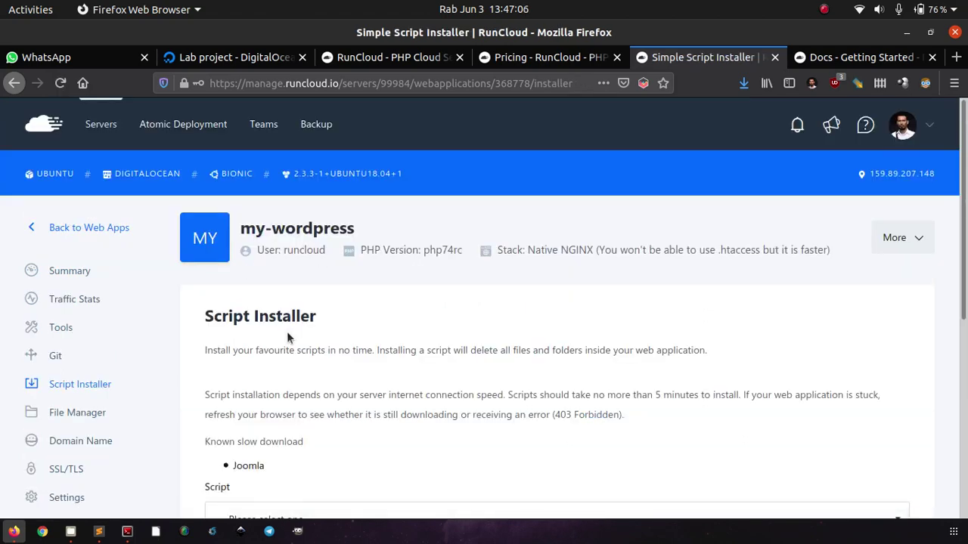
scroll(287, 336, down, 5)
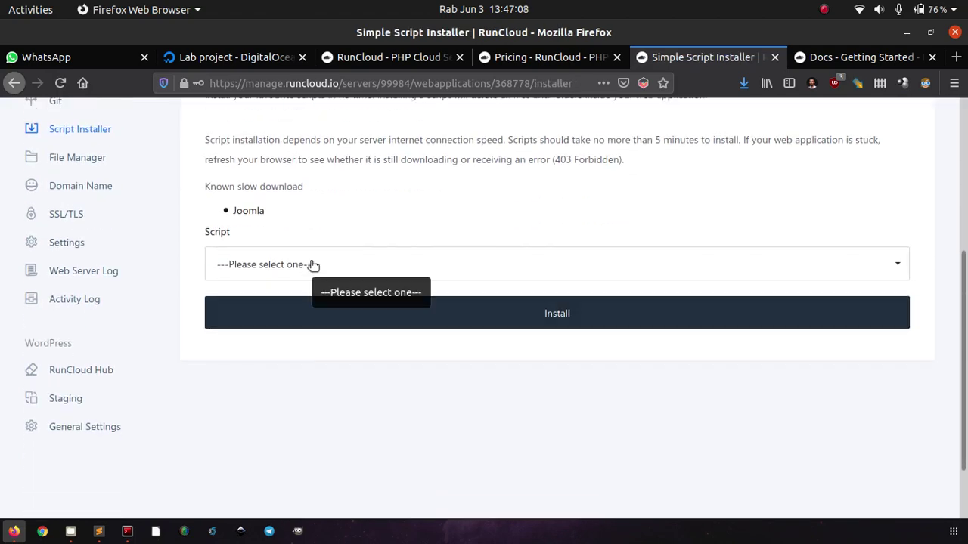
click(313, 265)
scroll(248, 393, down, 8)
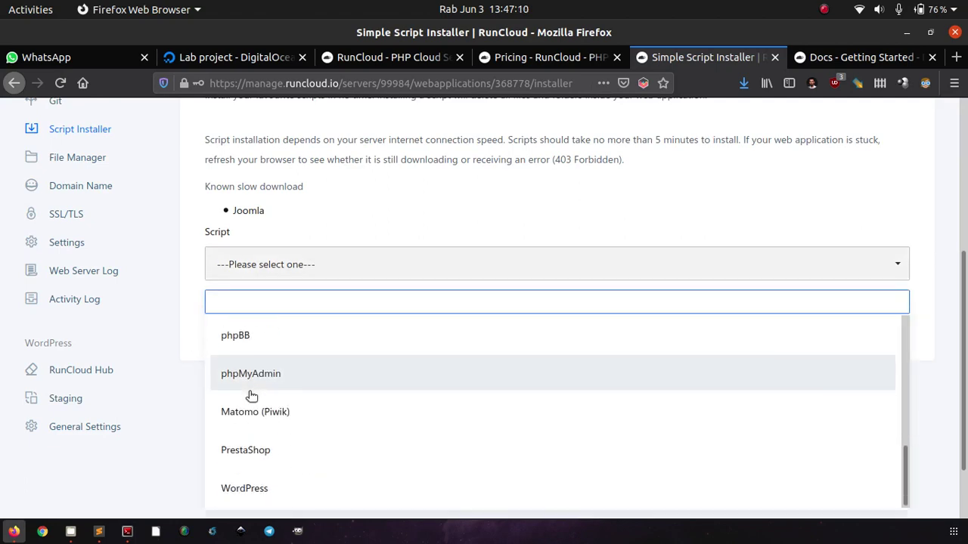
scroll(249, 393, up, 8)
click(192, 423)
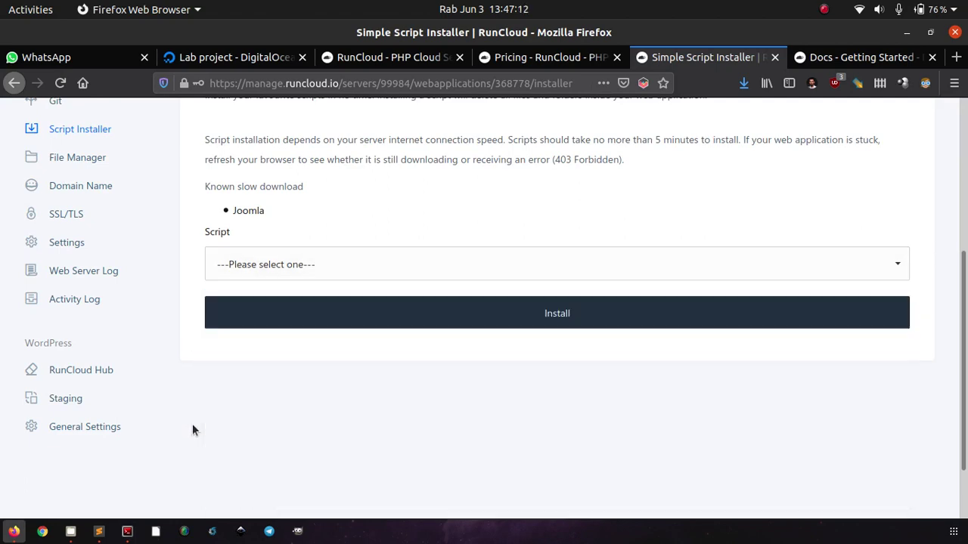
scroll(192, 424, up, 5)
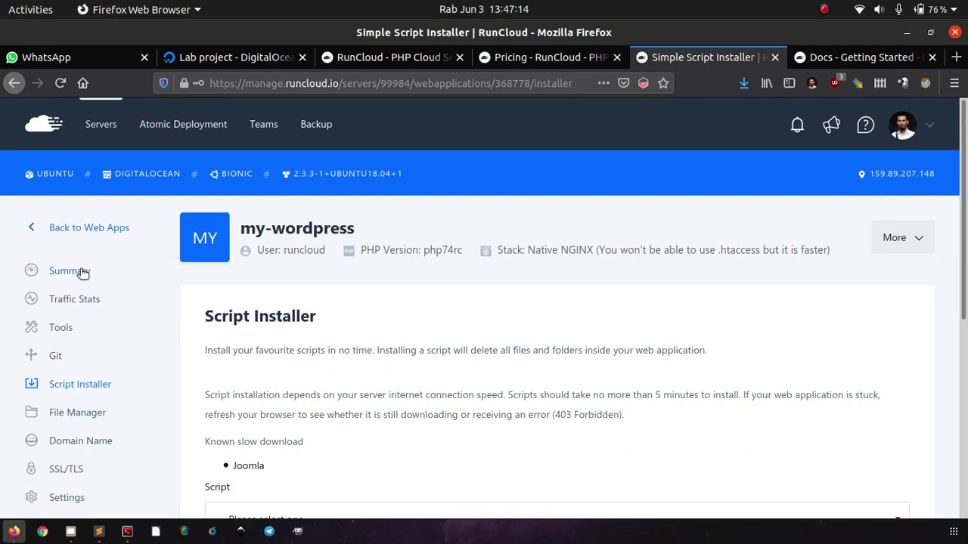
click(89, 227)
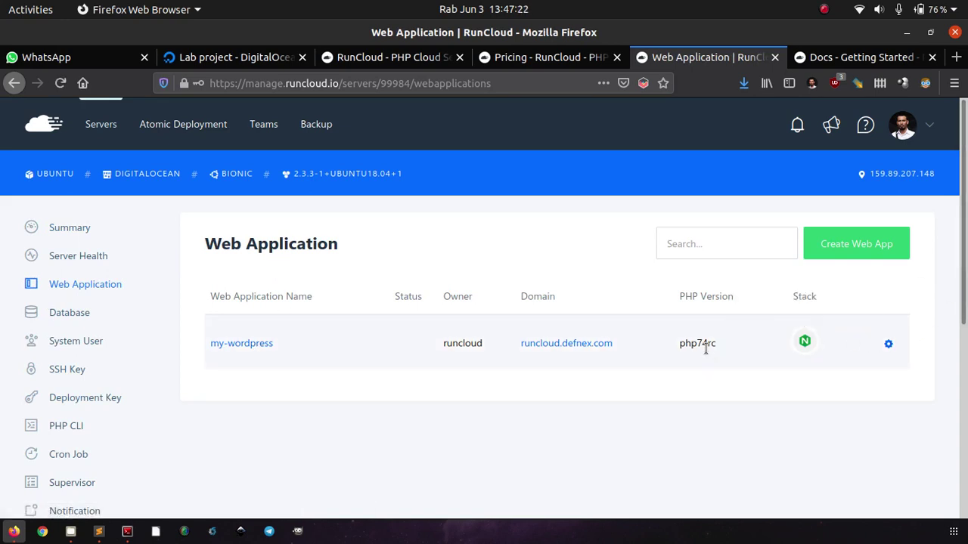
Open runcloud.defnex.com in a new private window, then return and start a new web app.
right_click(576, 345)
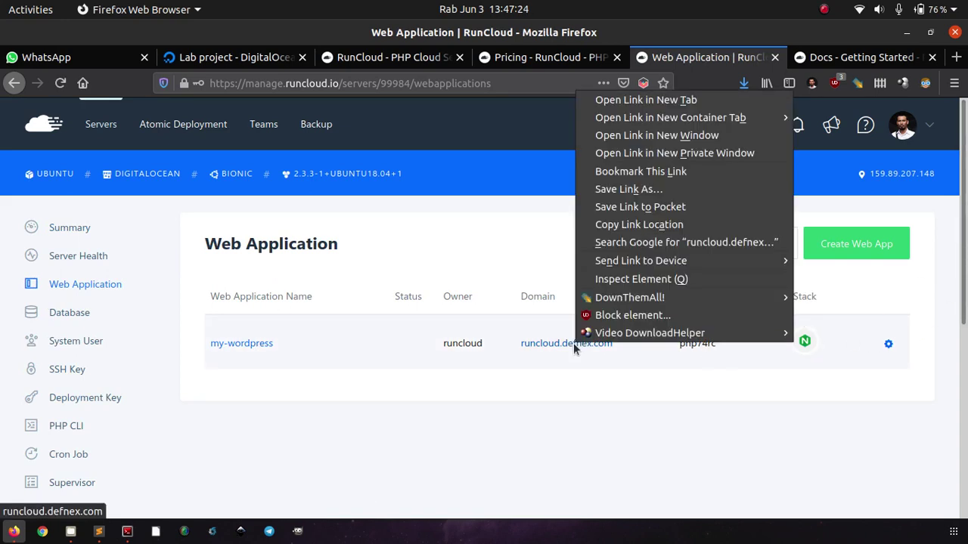
click(684, 155)
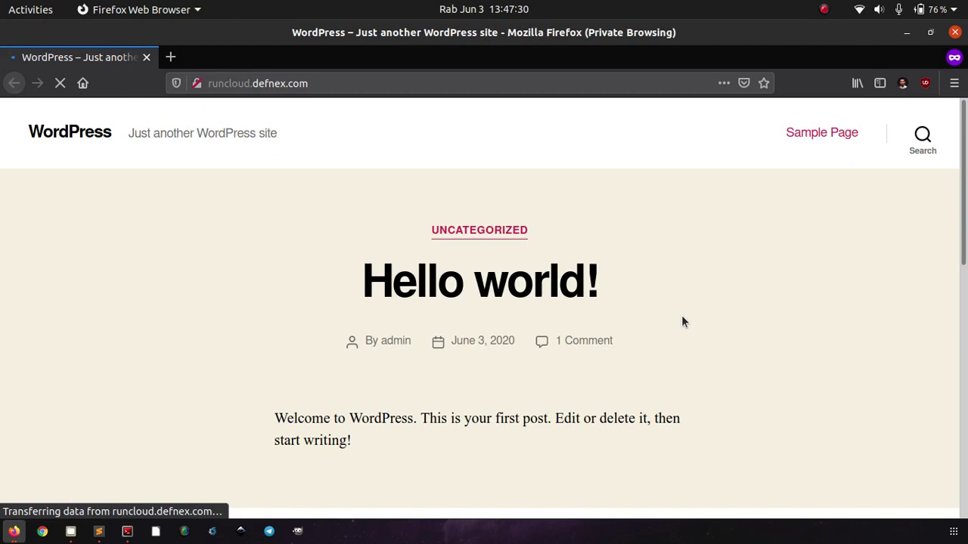
key(alt+Tab)
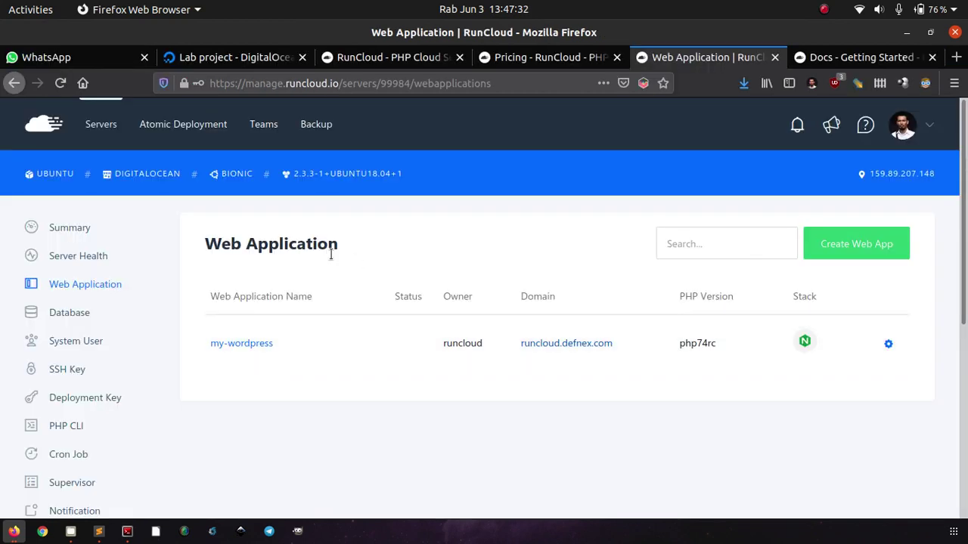
click(832, 250)
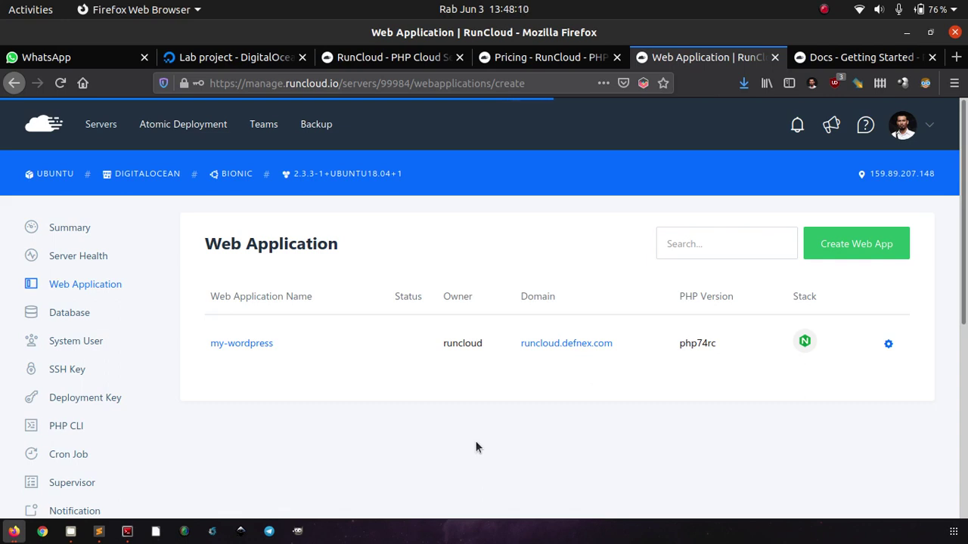
Scroll through the live WordPress site's Hello world post, then return to RunCloud.
key(alt+Tab)
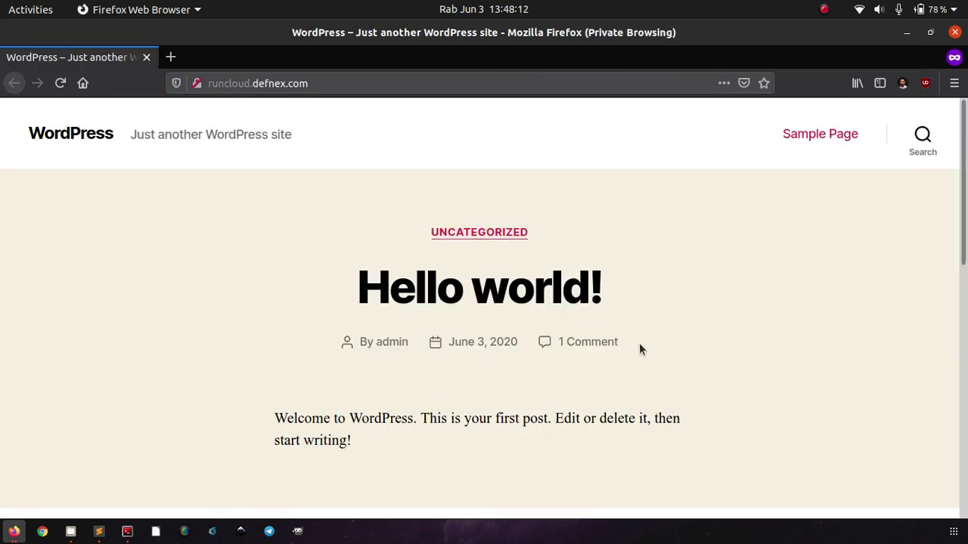
scroll(730, 360, down, 5)
scroll(730, 360, up, 5)
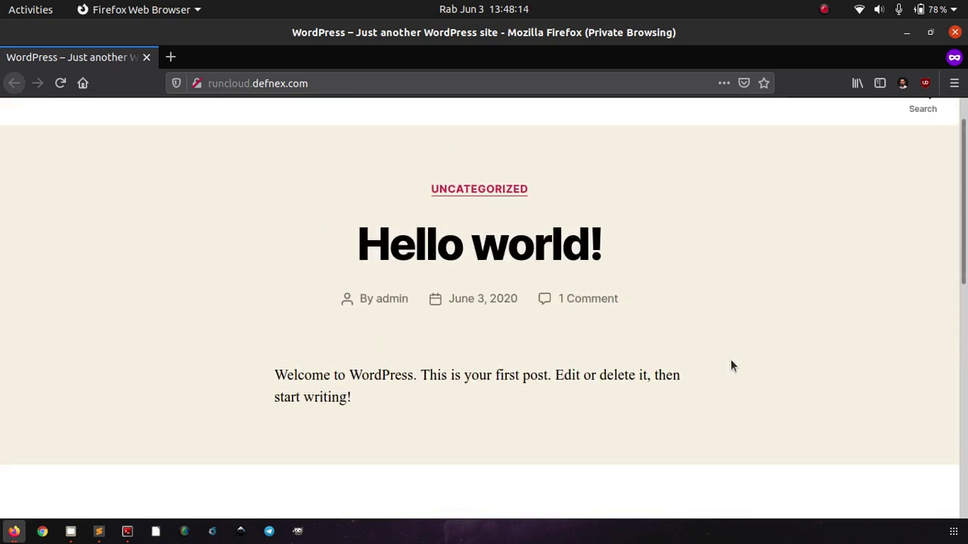
scroll(731, 366, down, 5)
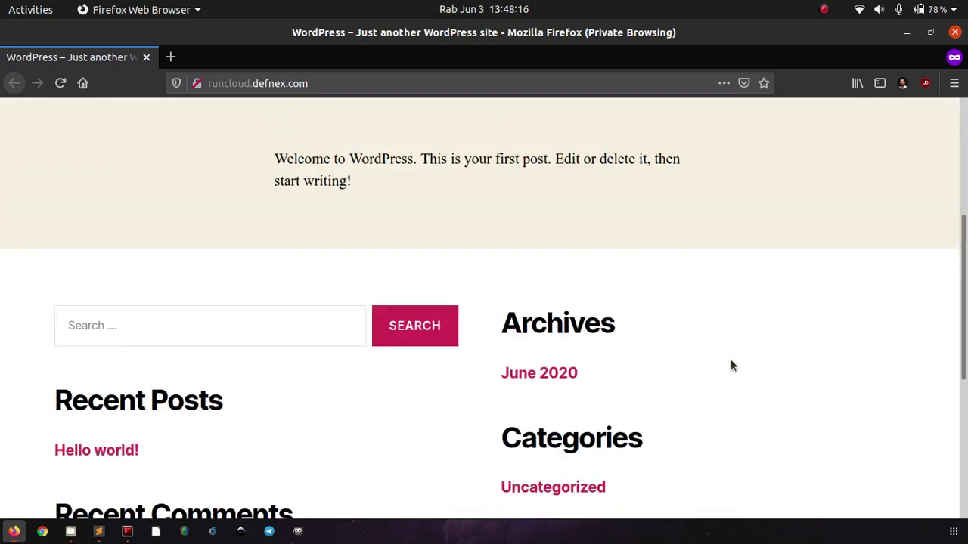
scroll(731, 366, up, 5)
key(alt+Tab)
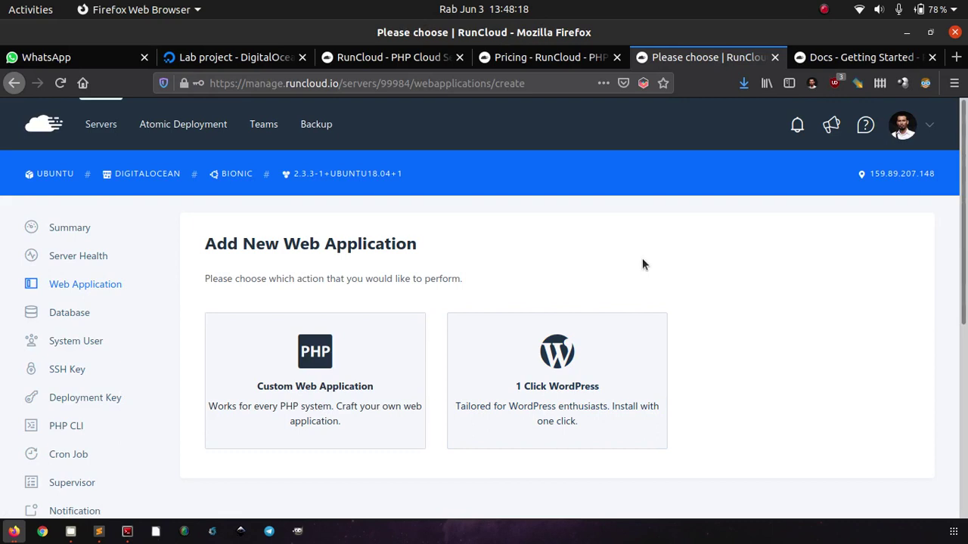
Go to the web applications list and open the my-wordpress summary.
scroll(642, 258, down, 4)
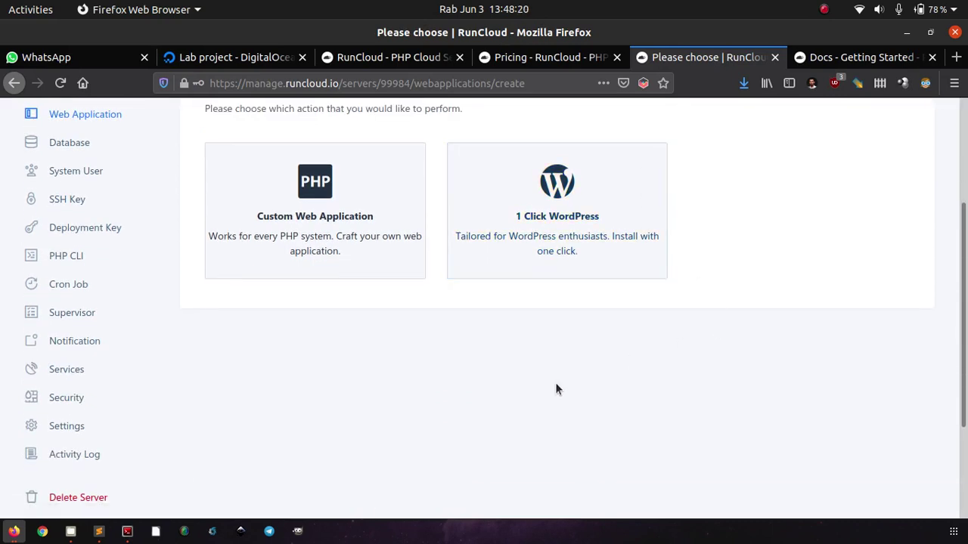
scroll(556, 385, down, 1)
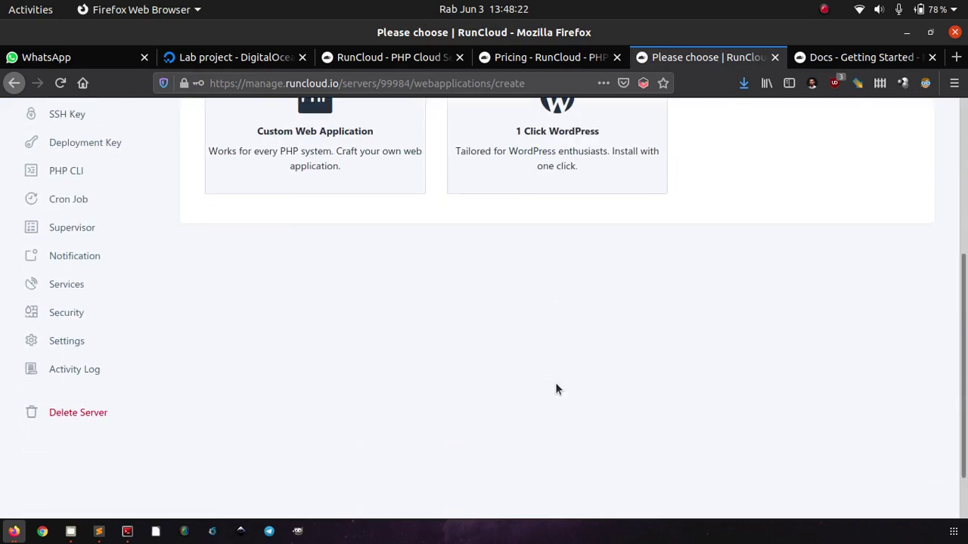
scroll(556, 389, up, 1)
scroll(285, 408, up, 3)
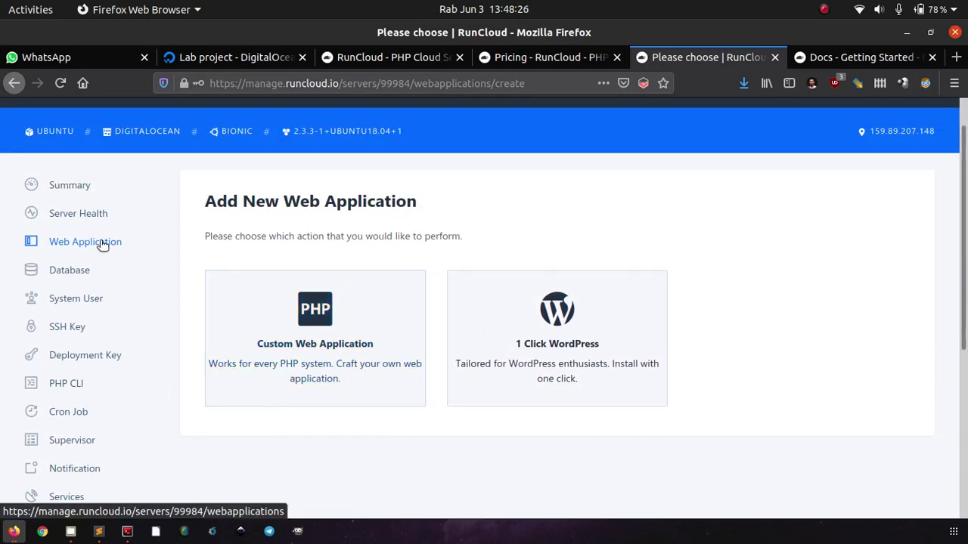
click(102, 242)
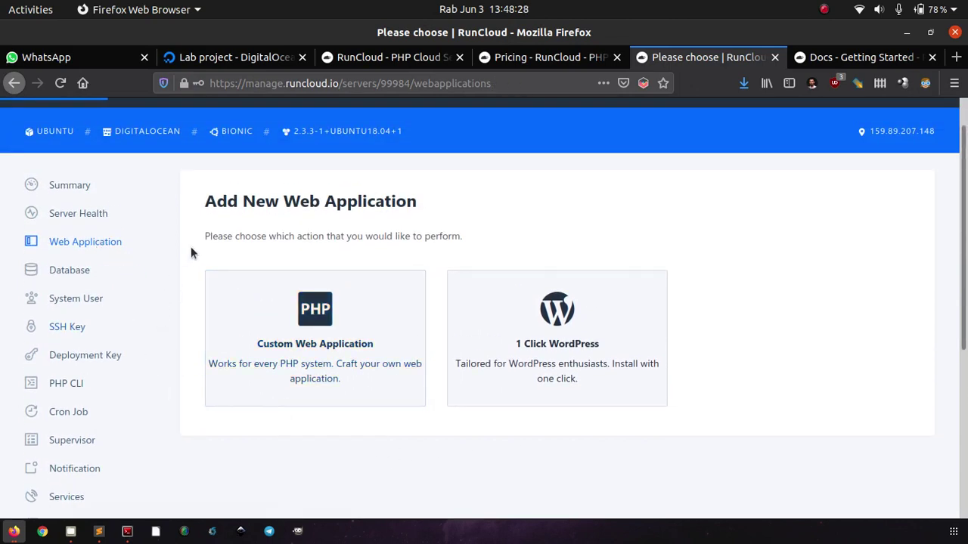
scroll(192, 250, down, 3)
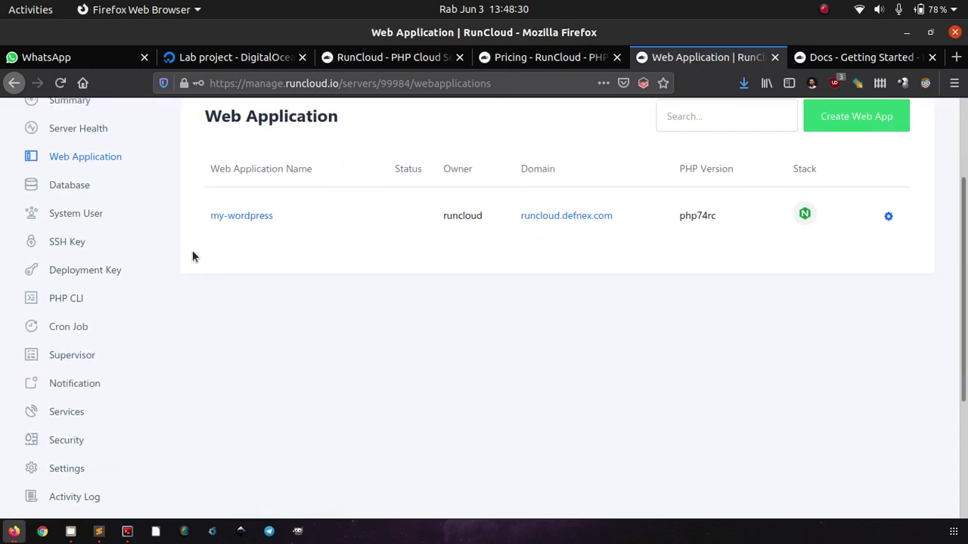
click(236, 215)
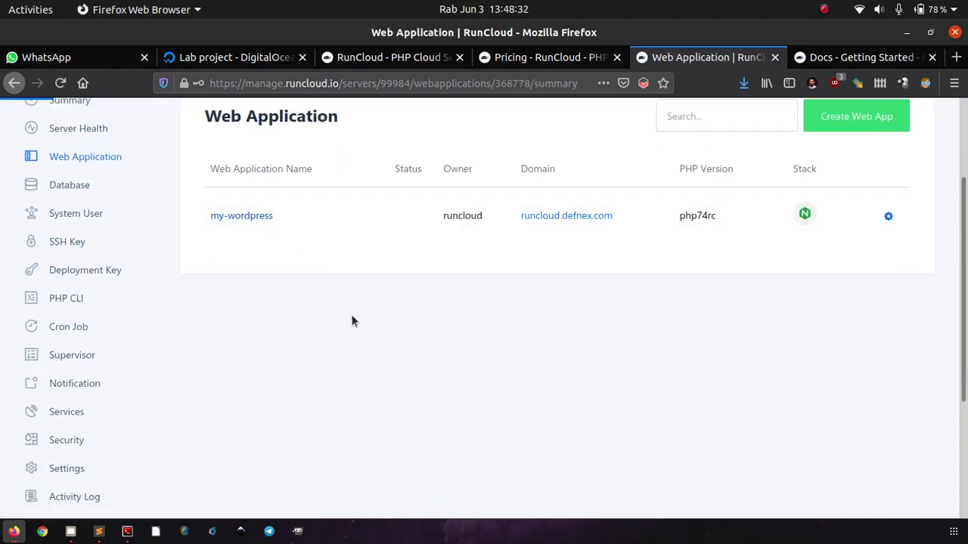
scroll(466, 337, down, 4)
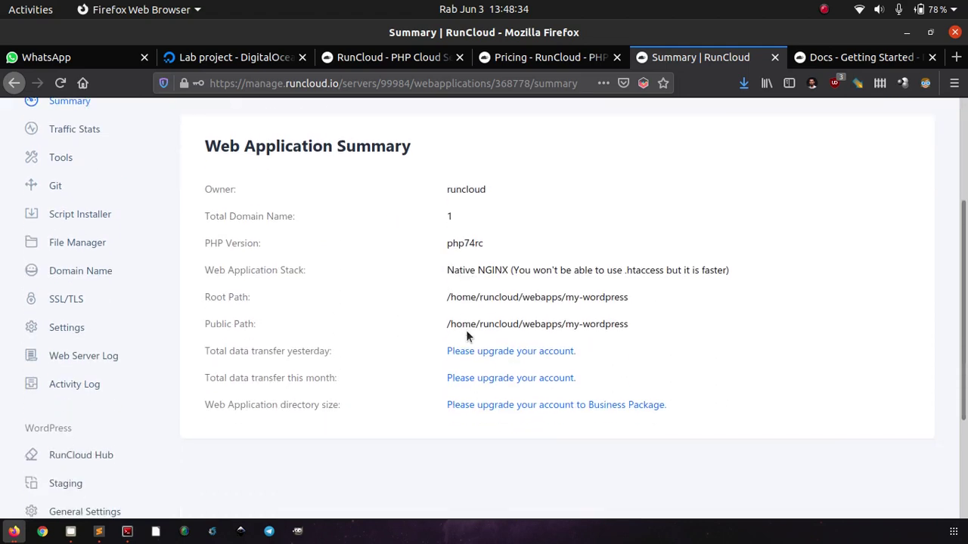
Check SSL/TLS, which requires a paid subscription, and go back to the summary.
click(68, 300)
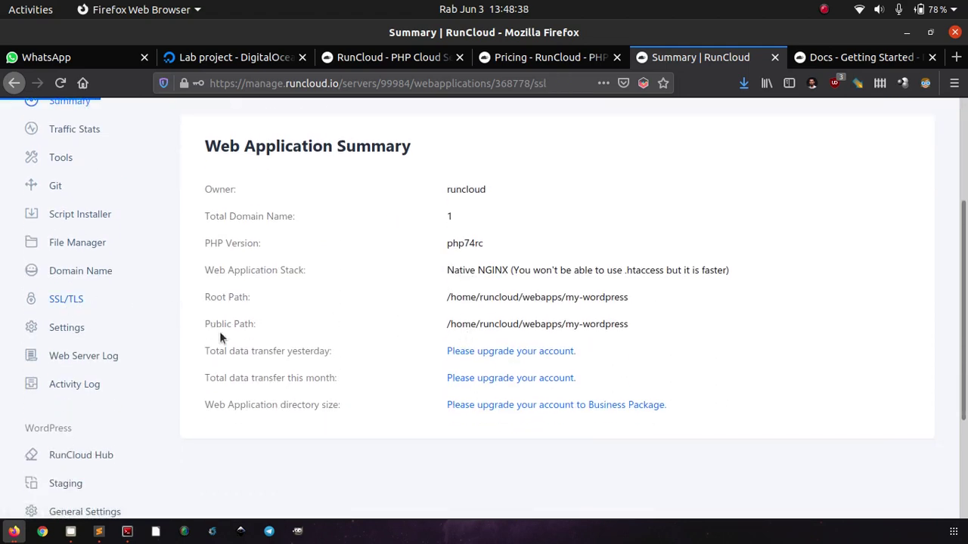
scroll(313, 334, down, 10)
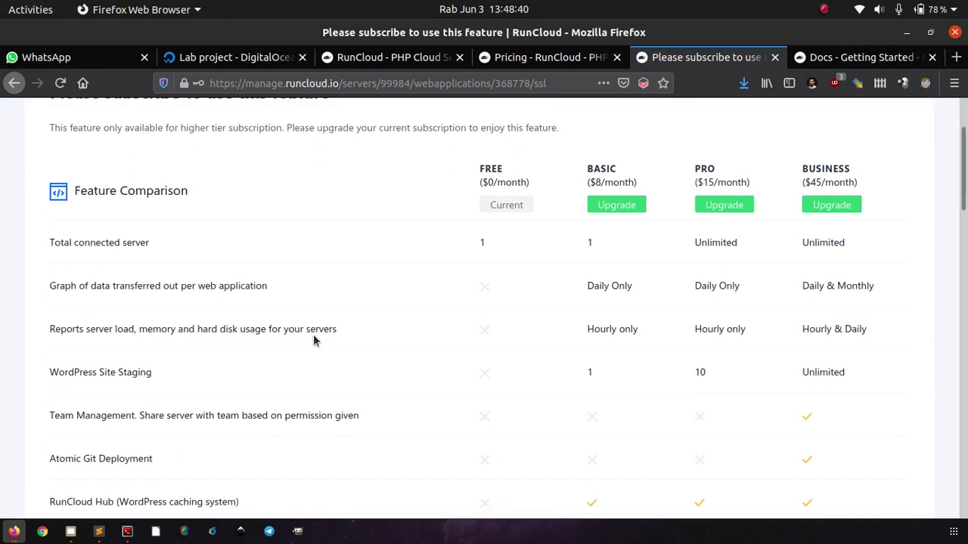
scroll(313, 339, down, 7)
scroll(313, 340, up, 15)
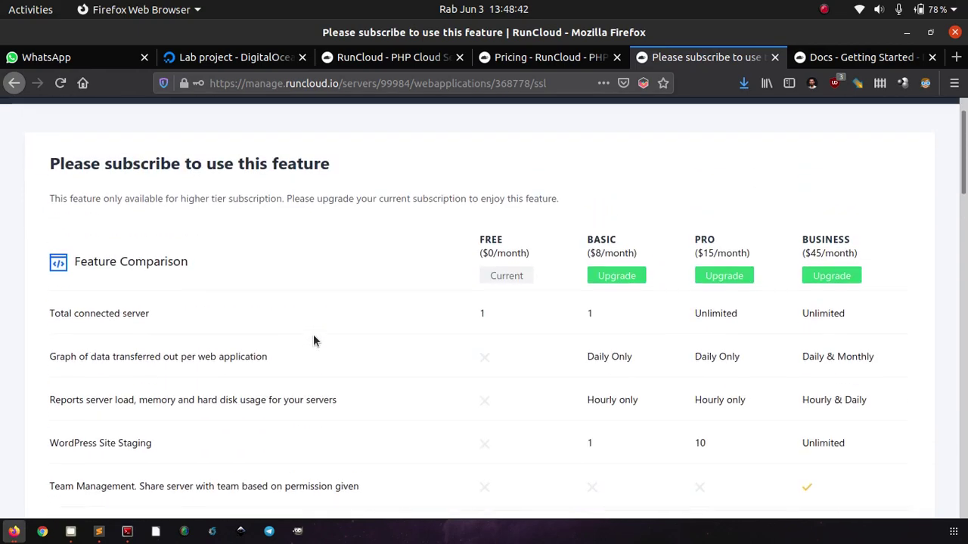
click(14, 82)
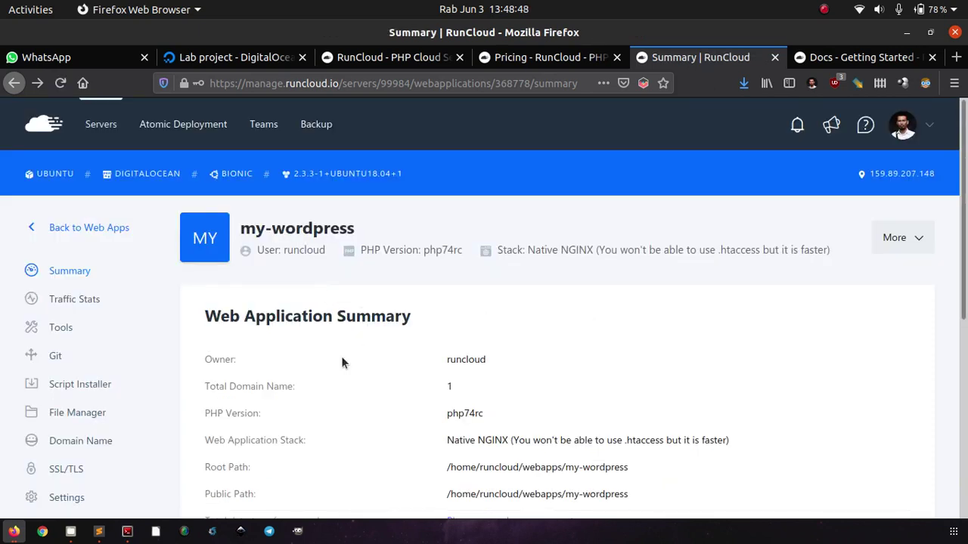
Check File Manager, also subscription-only, and return to the my-wordpress summary.
scroll(732, 344, down, 4)
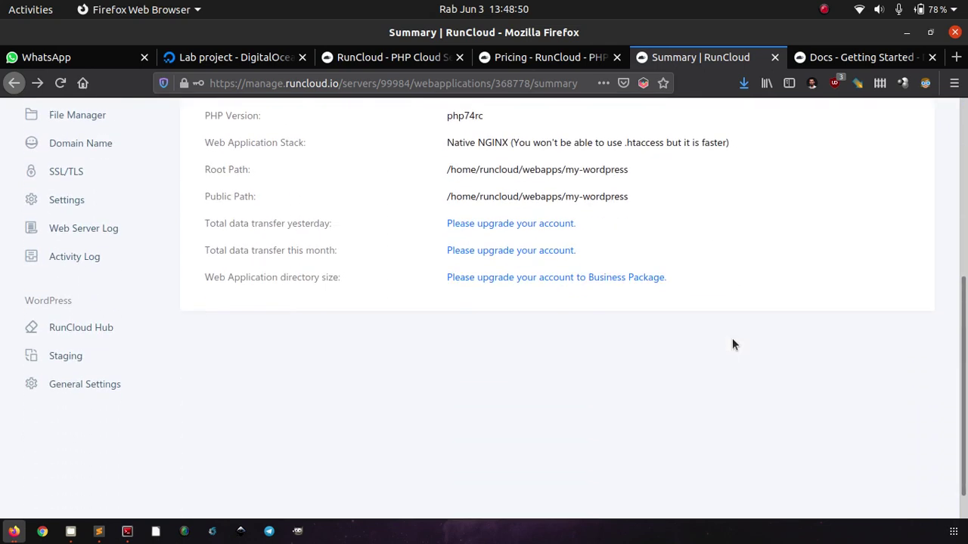
scroll(732, 344, up, 1)
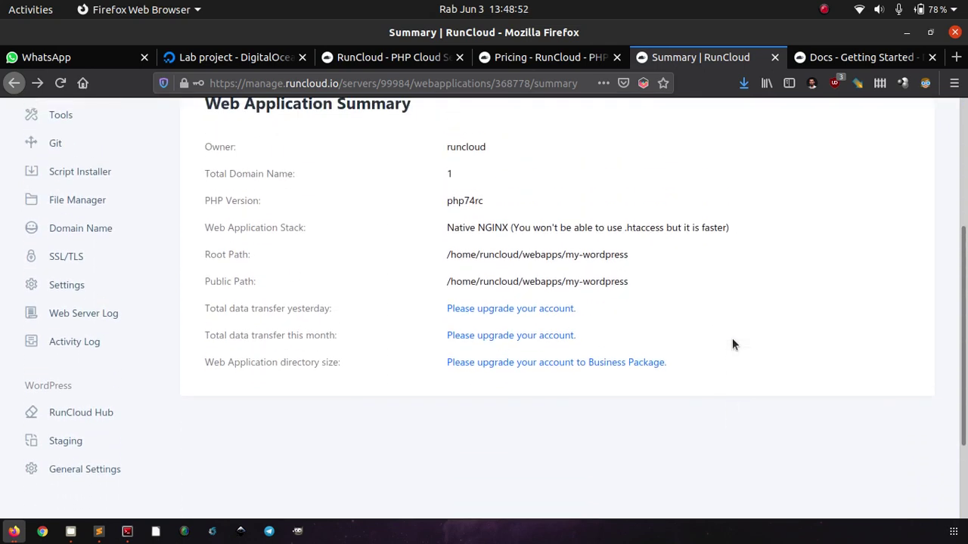
scroll(732, 344, up, 1)
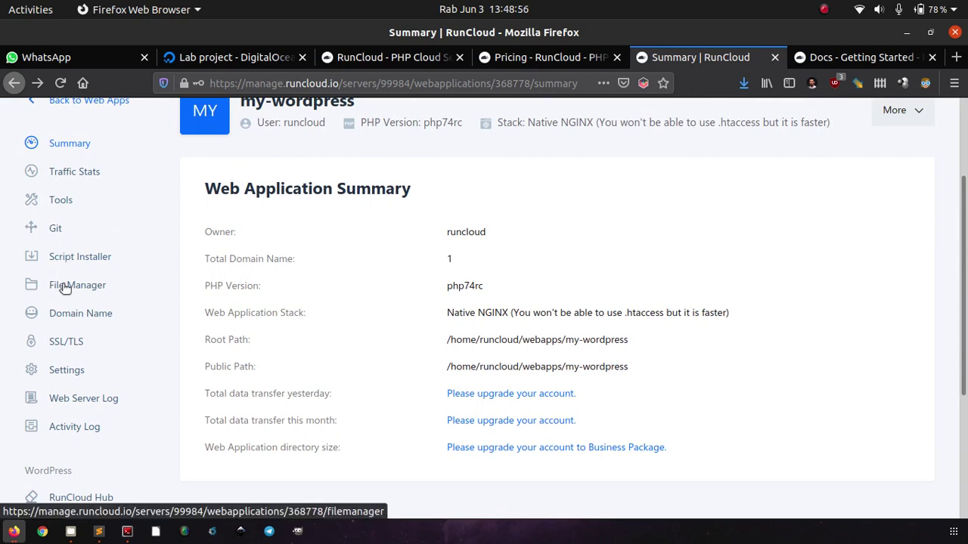
click(64, 287)
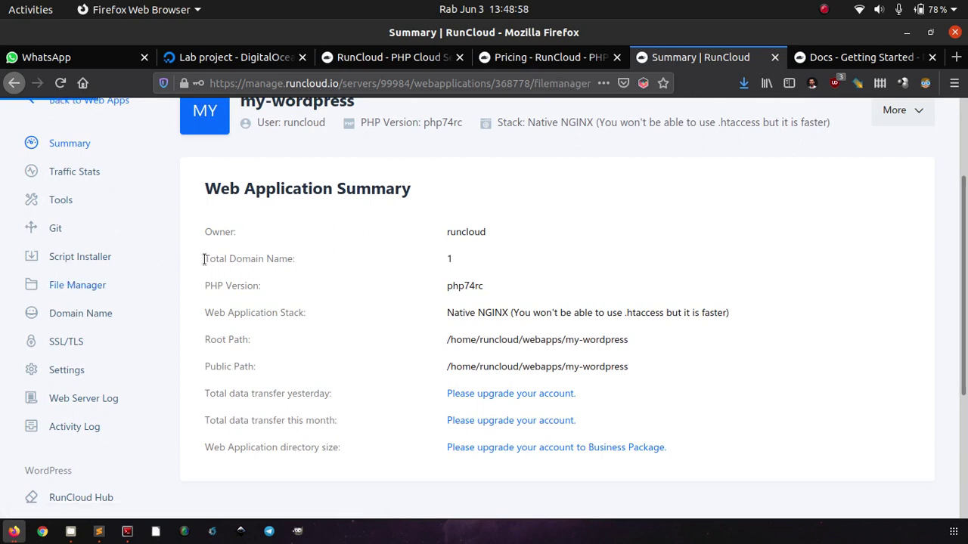
click(13, 84)
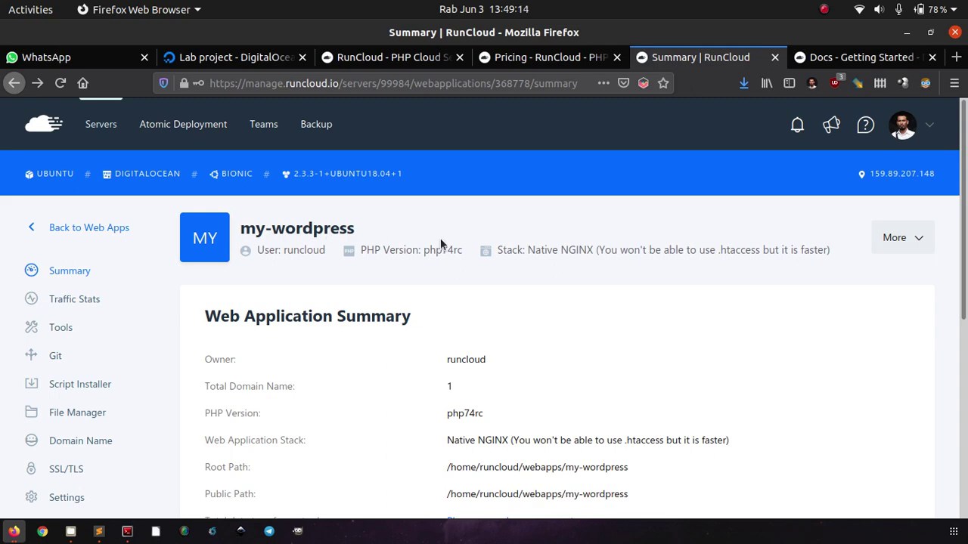
scroll(440, 238, down, 5)
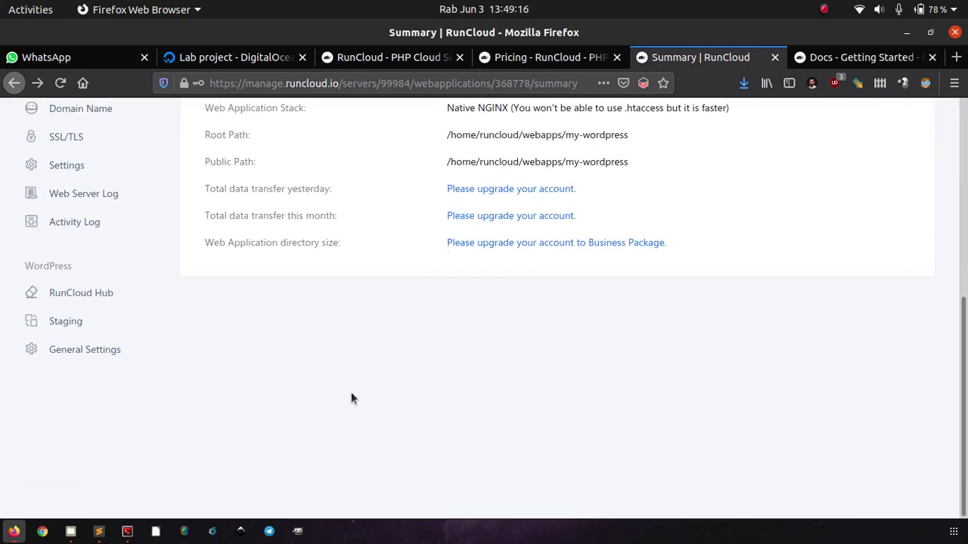
scroll(351, 399, up, 6)
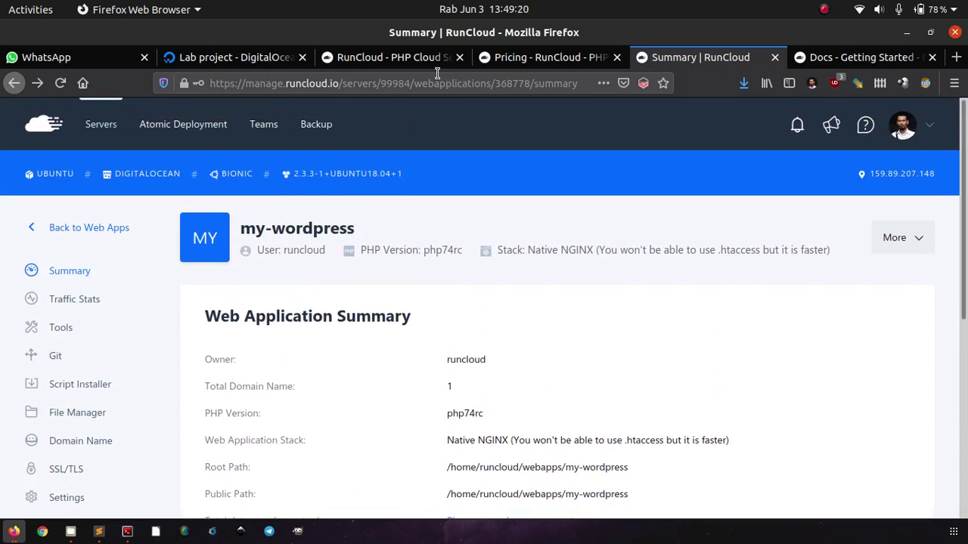
Return to the Getting Started docs and show the Requirements section listing Ubuntu 16.04/18.04 x86_64 LTS.
click(827, 60)
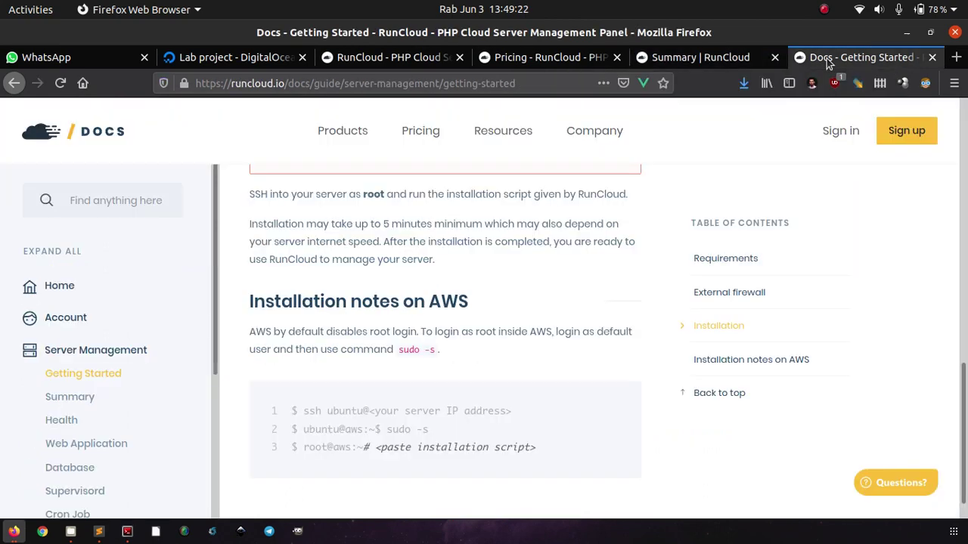
scroll(632, 277, up, 10)
scroll(632, 278, up, 3)
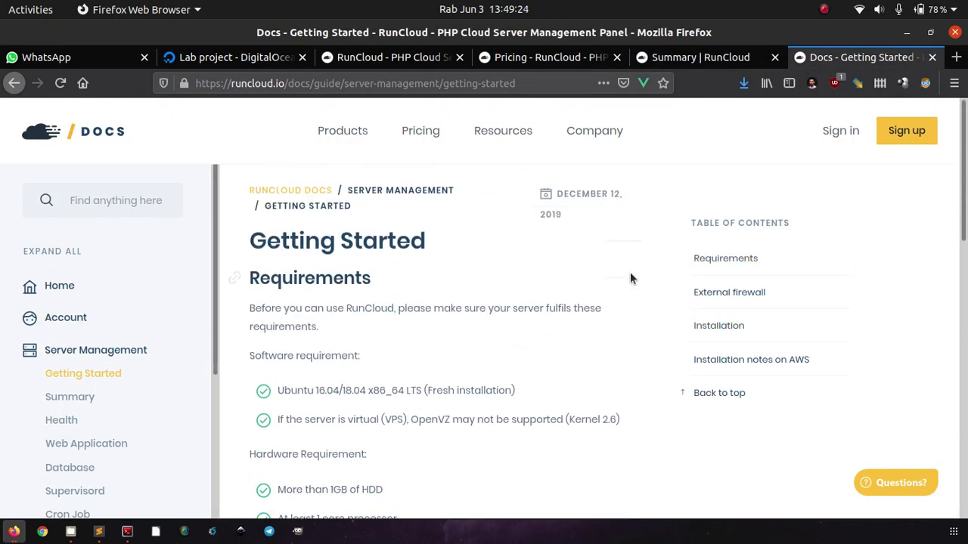
scroll(631, 278, down, 3)
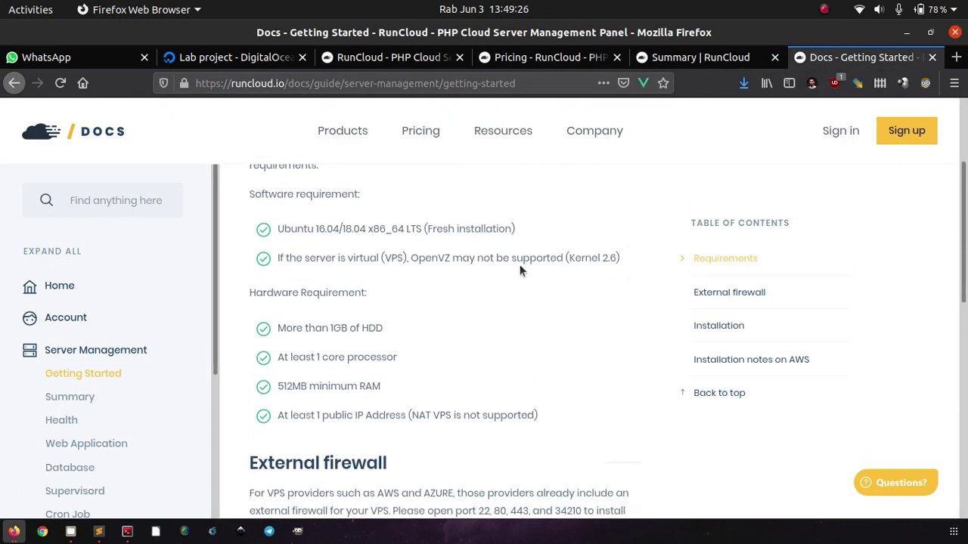